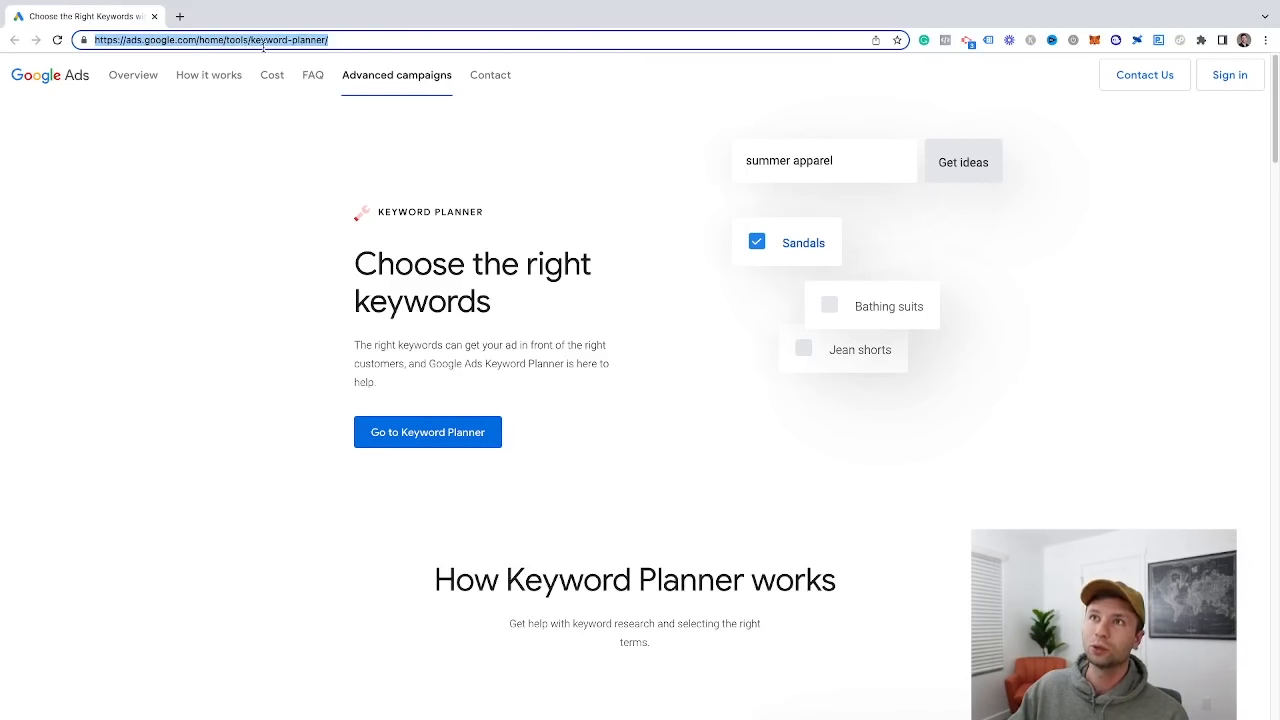
Create a new Google Ads account with United States billing, Denver Time and US Dollar, and open Keyword Planner.
left_click(430, 434)
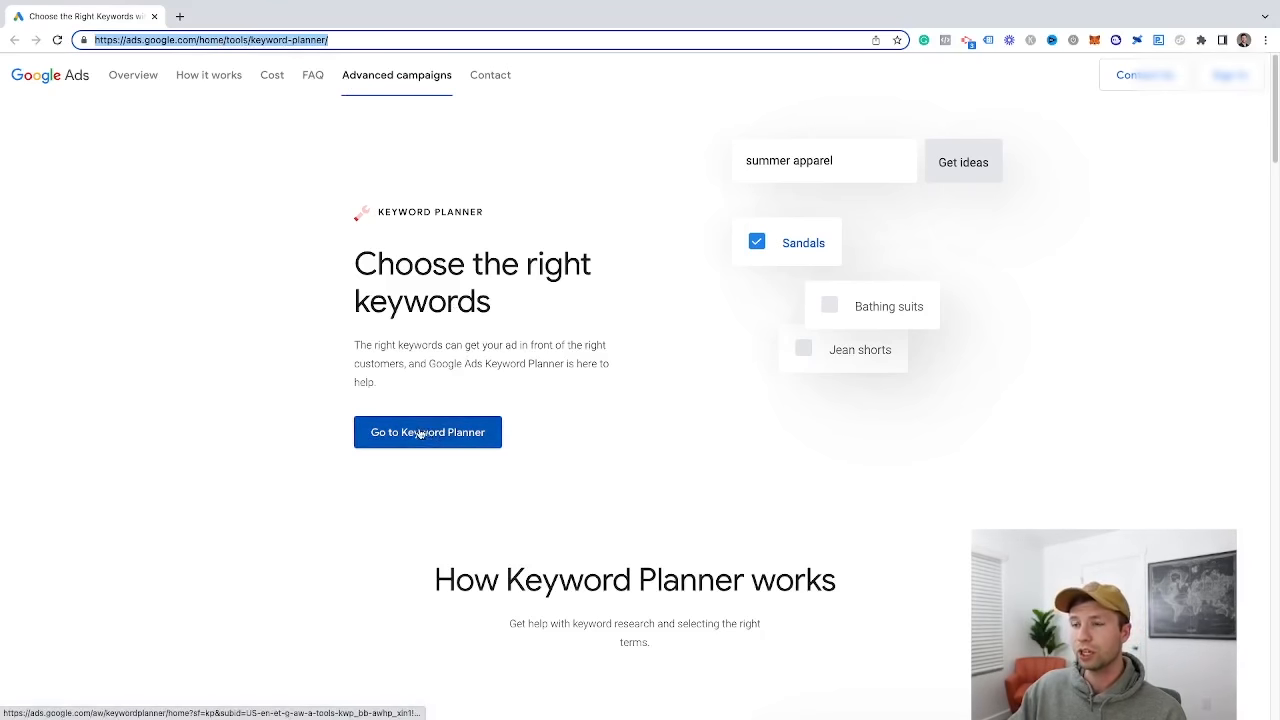
left_click(432, 436)
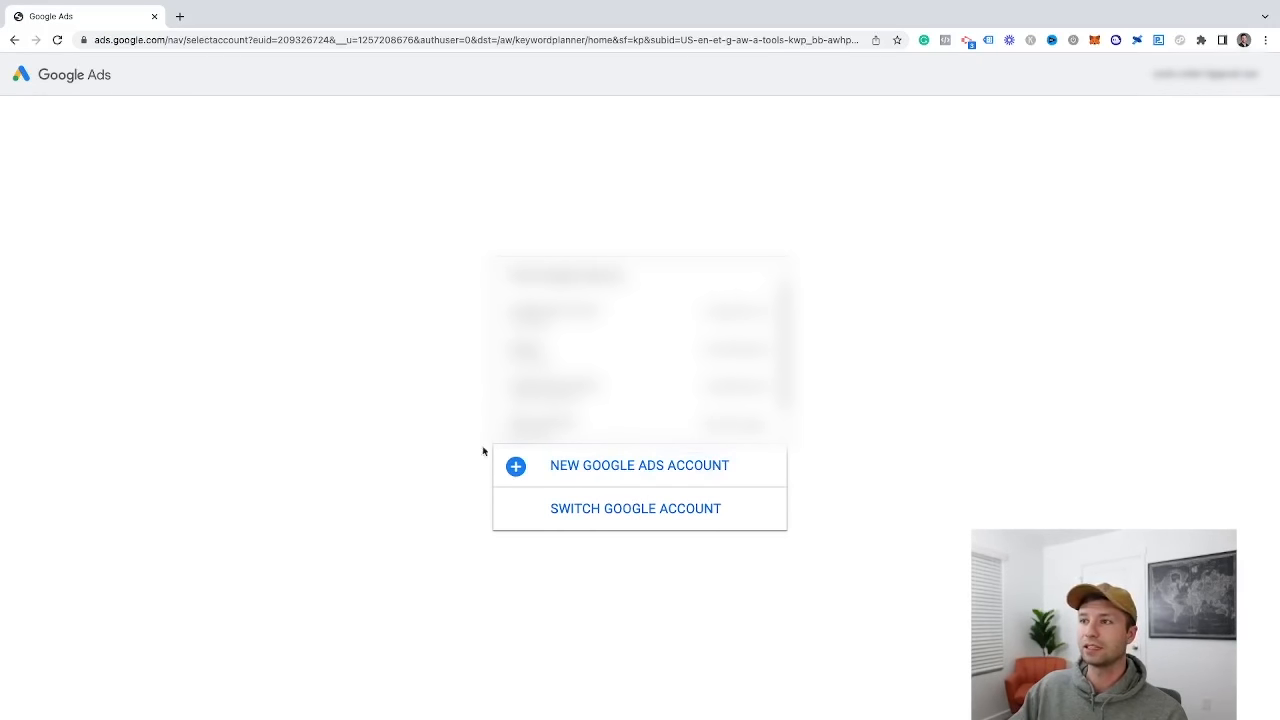
left_click(651, 472)
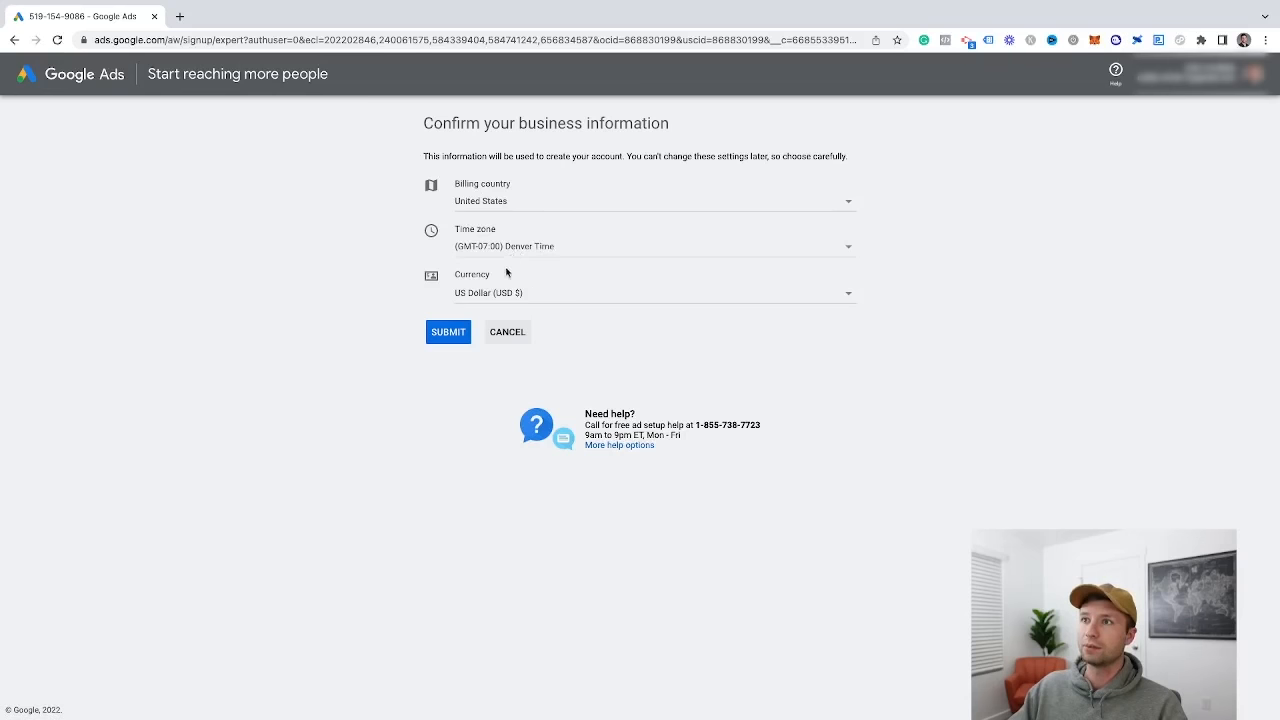
left_click(445, 334)
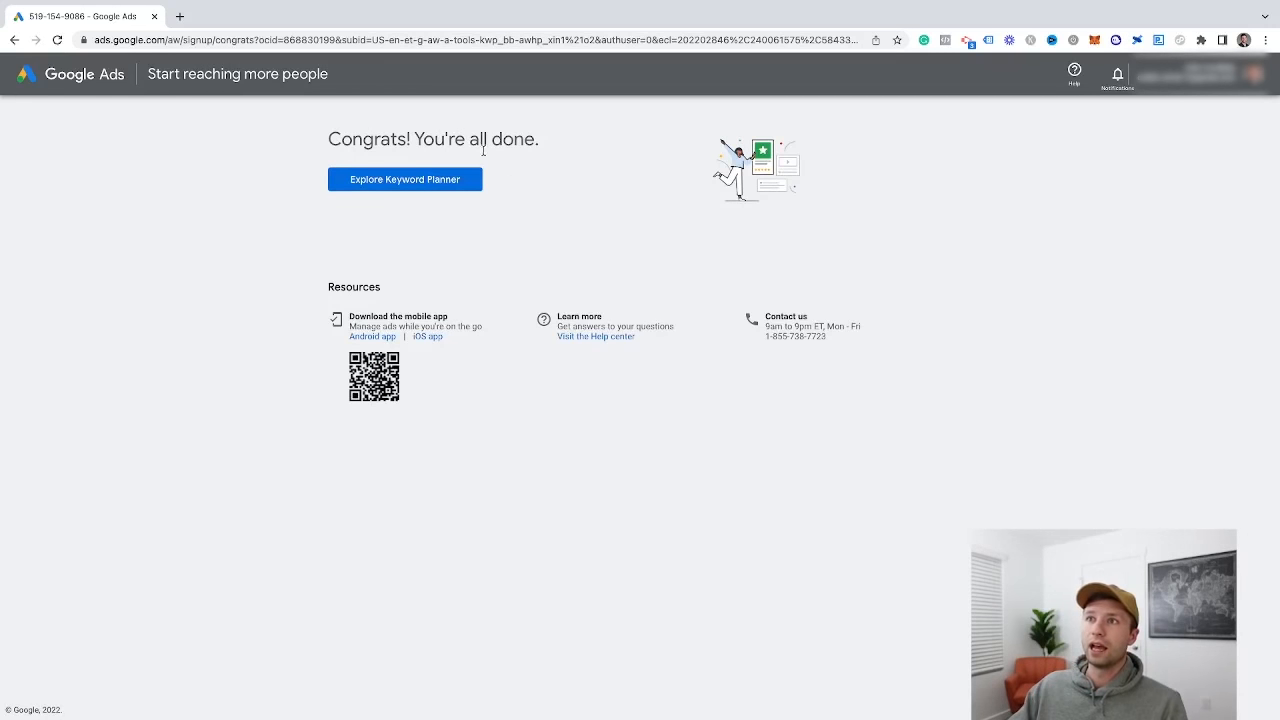
left_click_drag(313, 131, 502, 140)
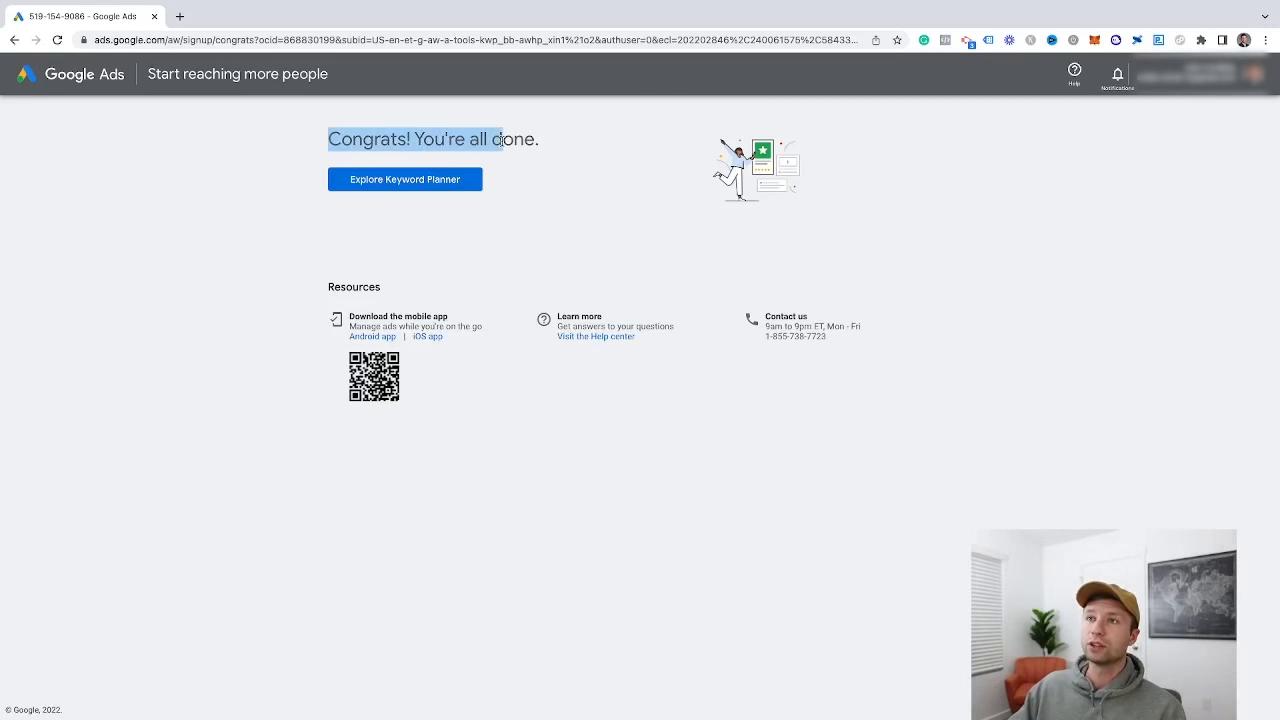
left_click(420, 184)
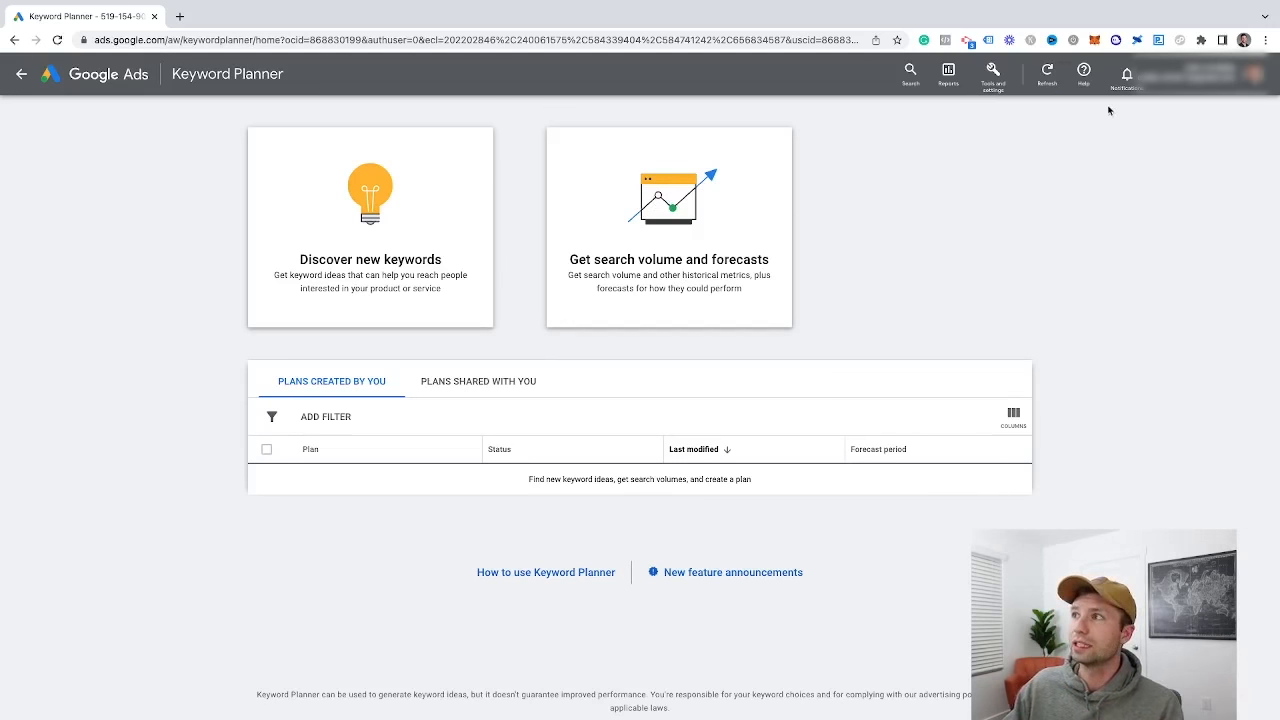
left_click(988, 77)
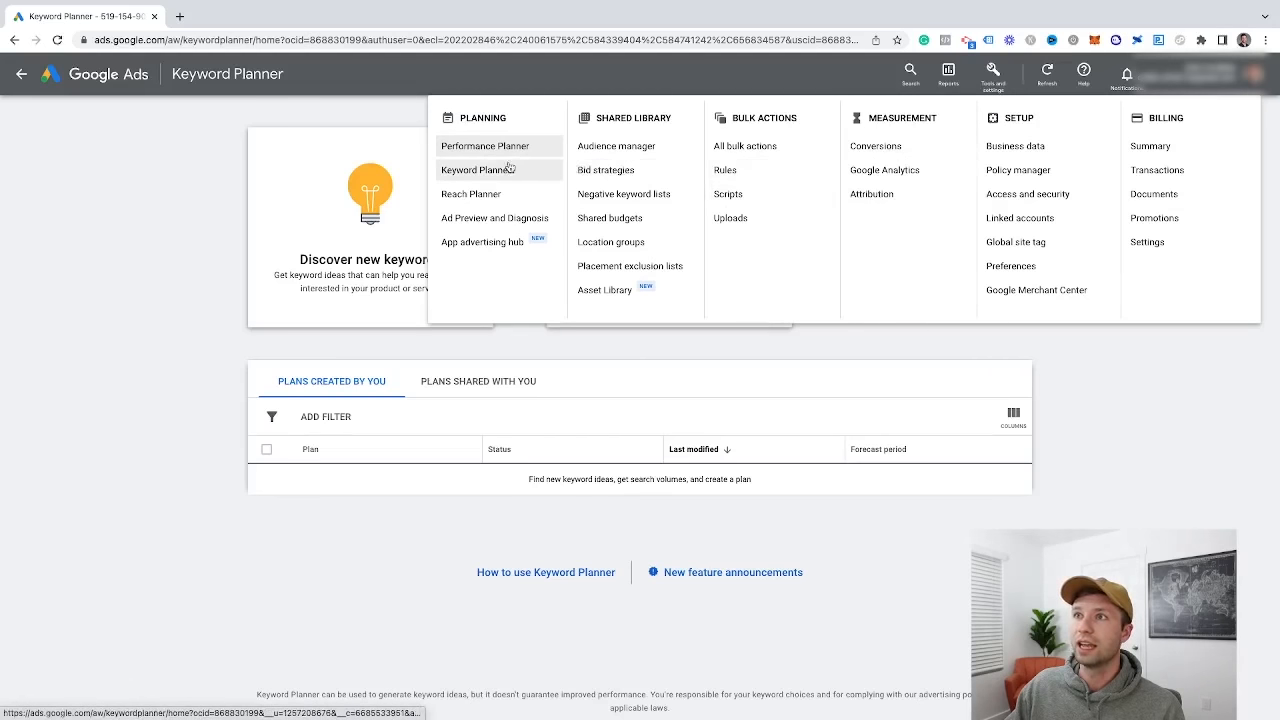
left_click(140, 225)
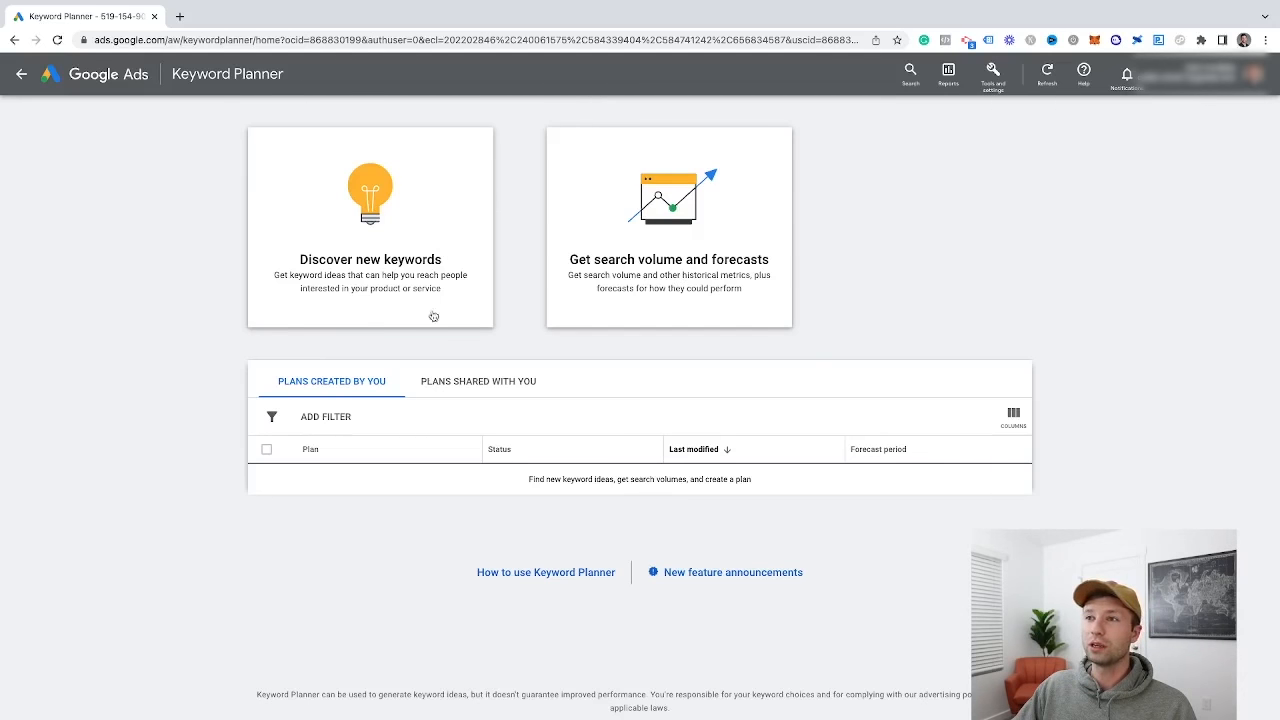
Start discovering new keywords and enter "backpack" and "hiking backpack" as the seed keywords.
left_click(384, 250)
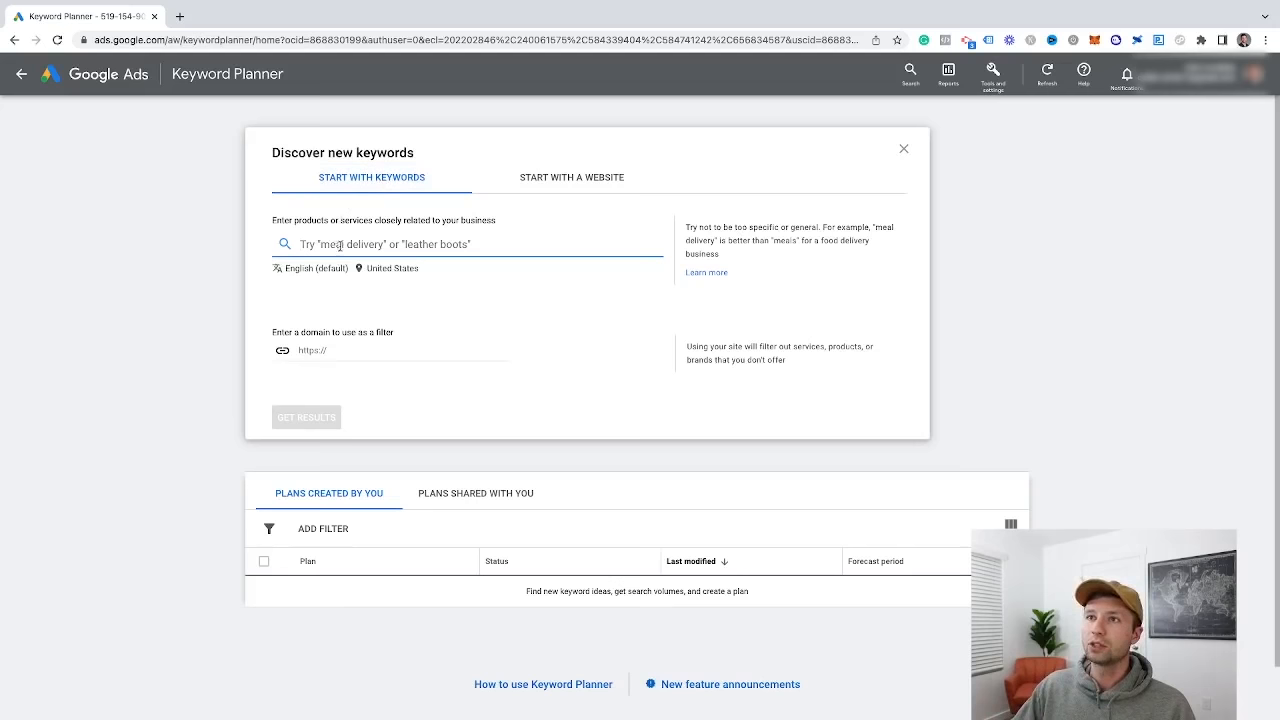
type("back")
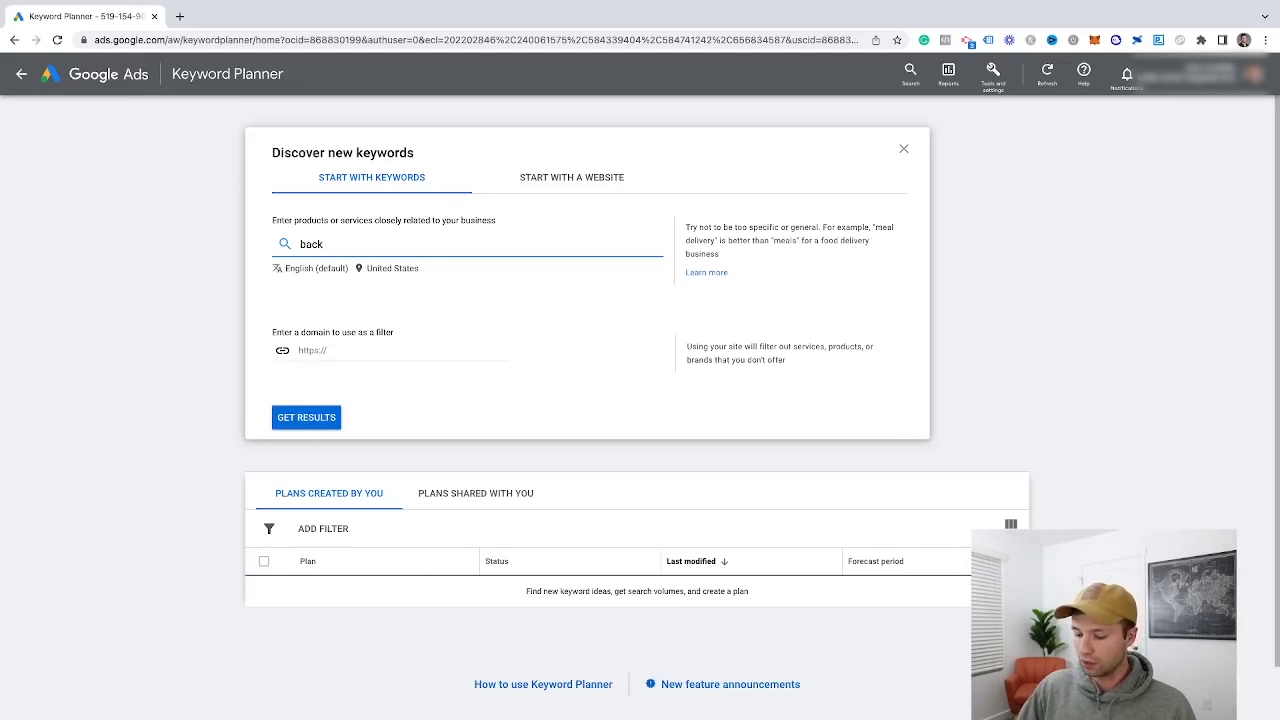
type("pack")
key("Return")
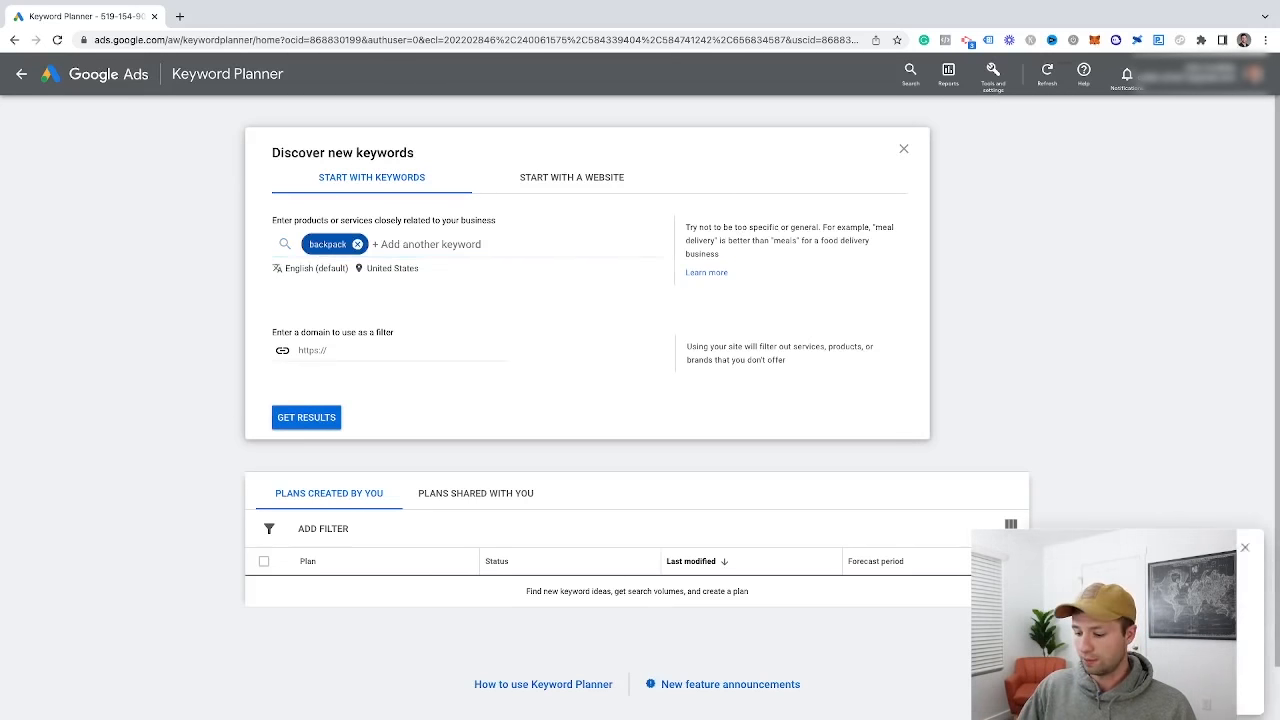
left_click(413, 241)
type("hikin")
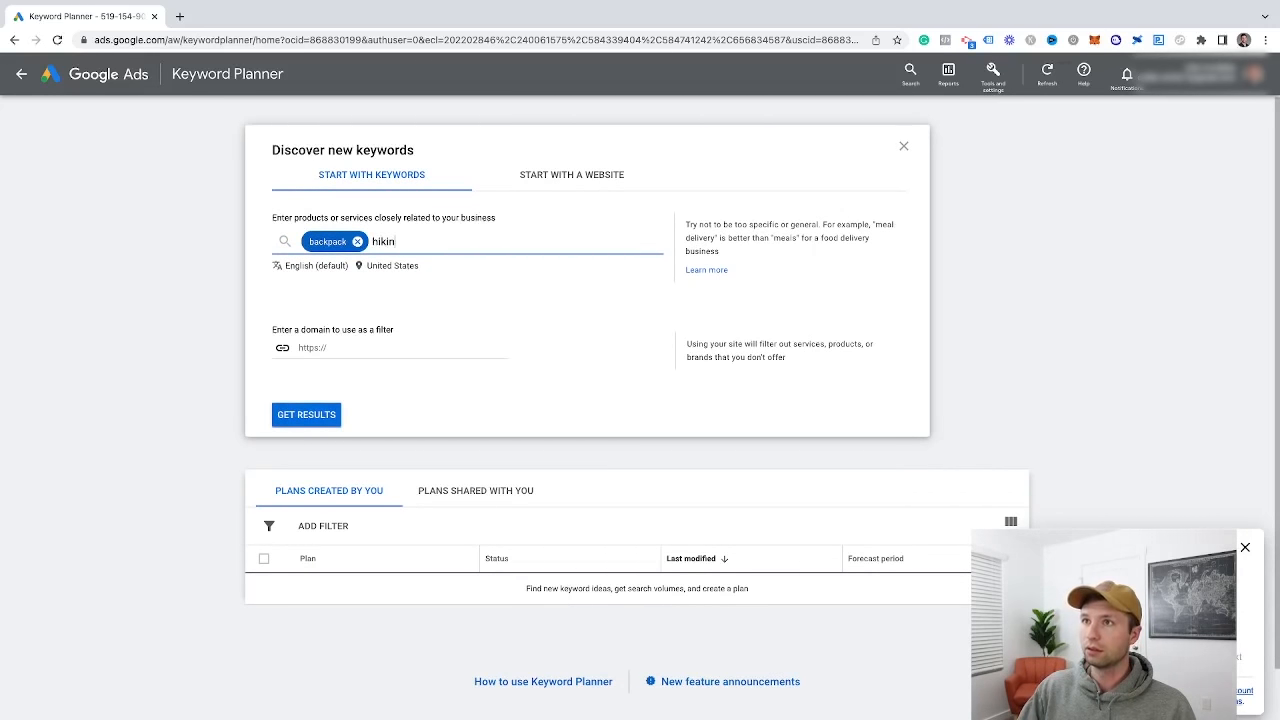
type("g back")
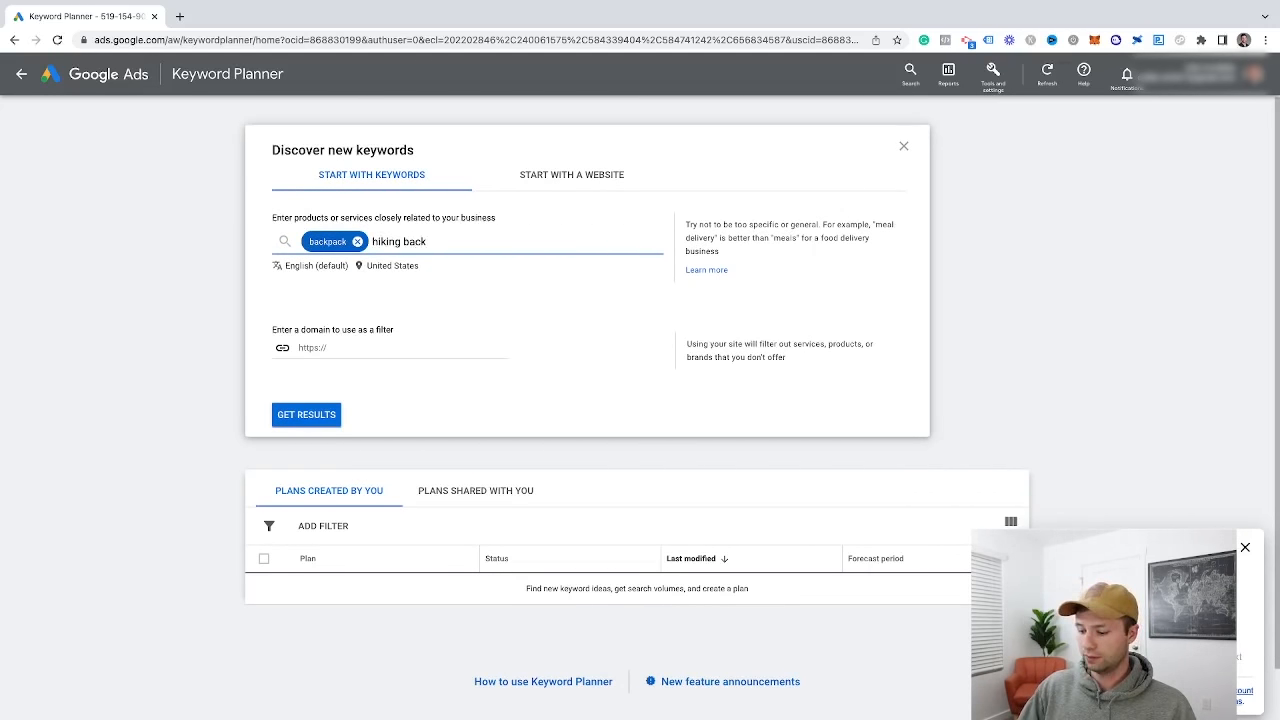
type("paks")
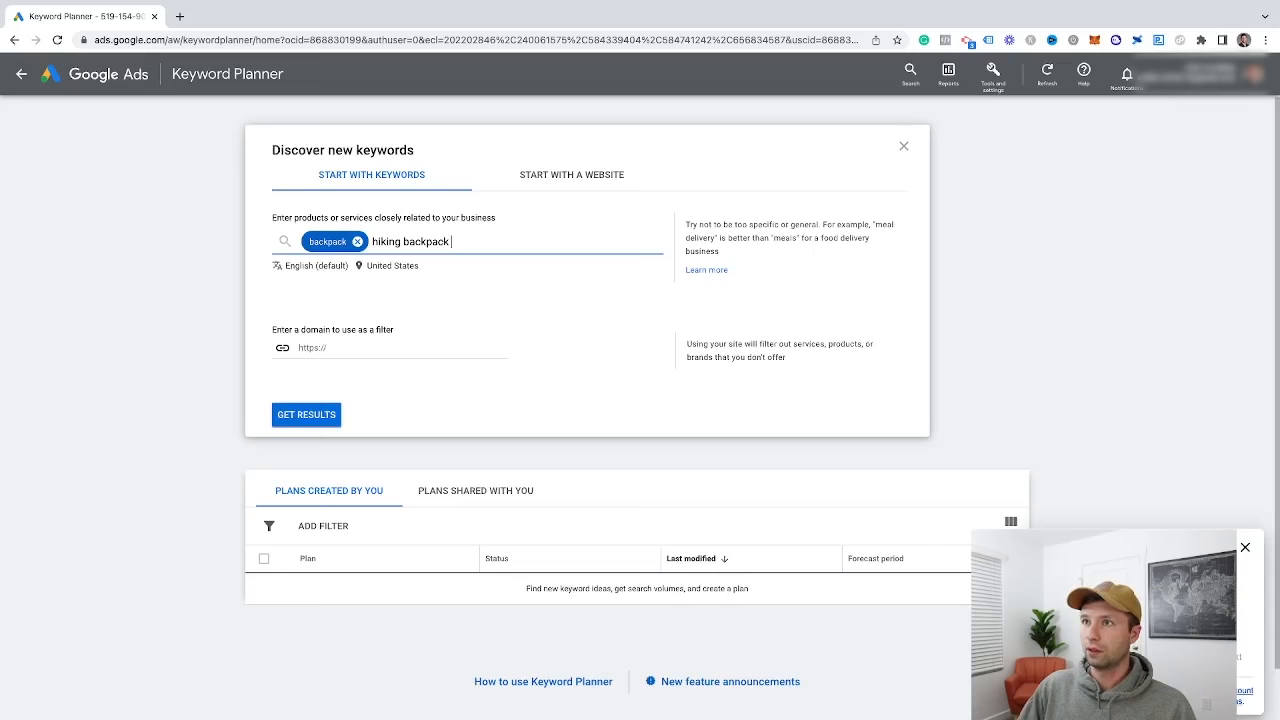
key("Return")
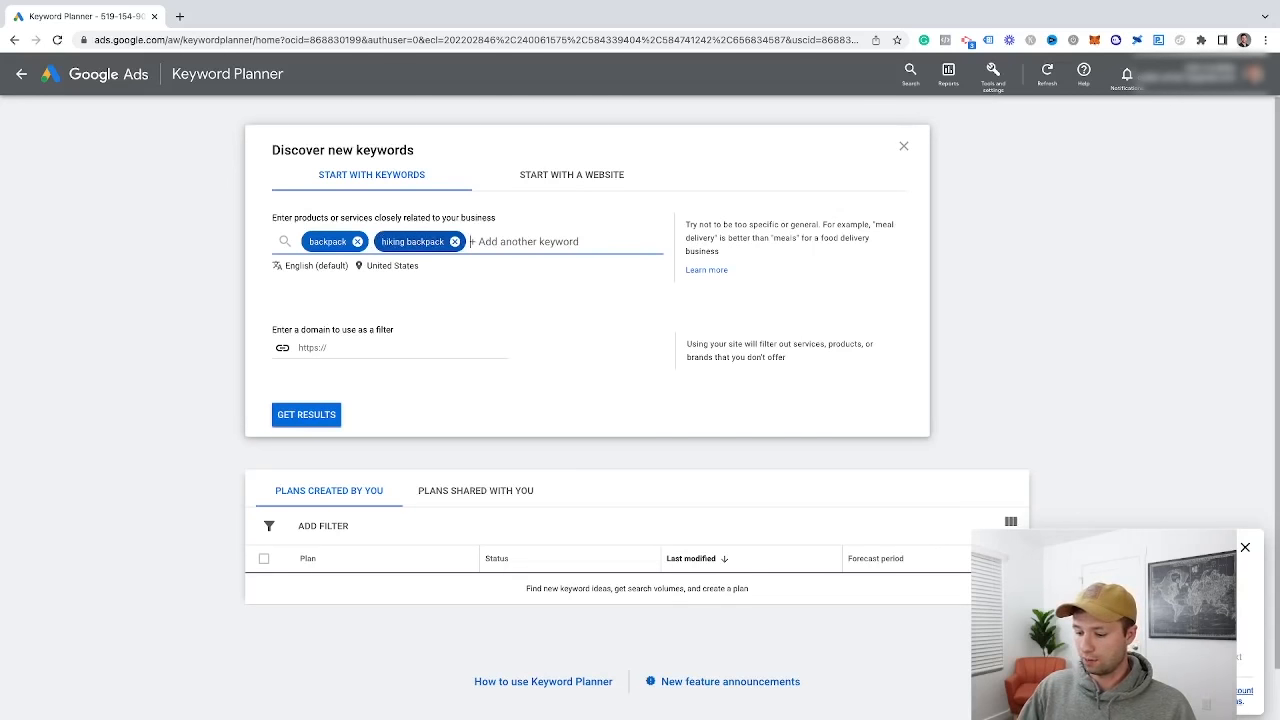
Add "best travel backpacks" to the seed keywords and remove the keyword "backpack".
type("best tr")
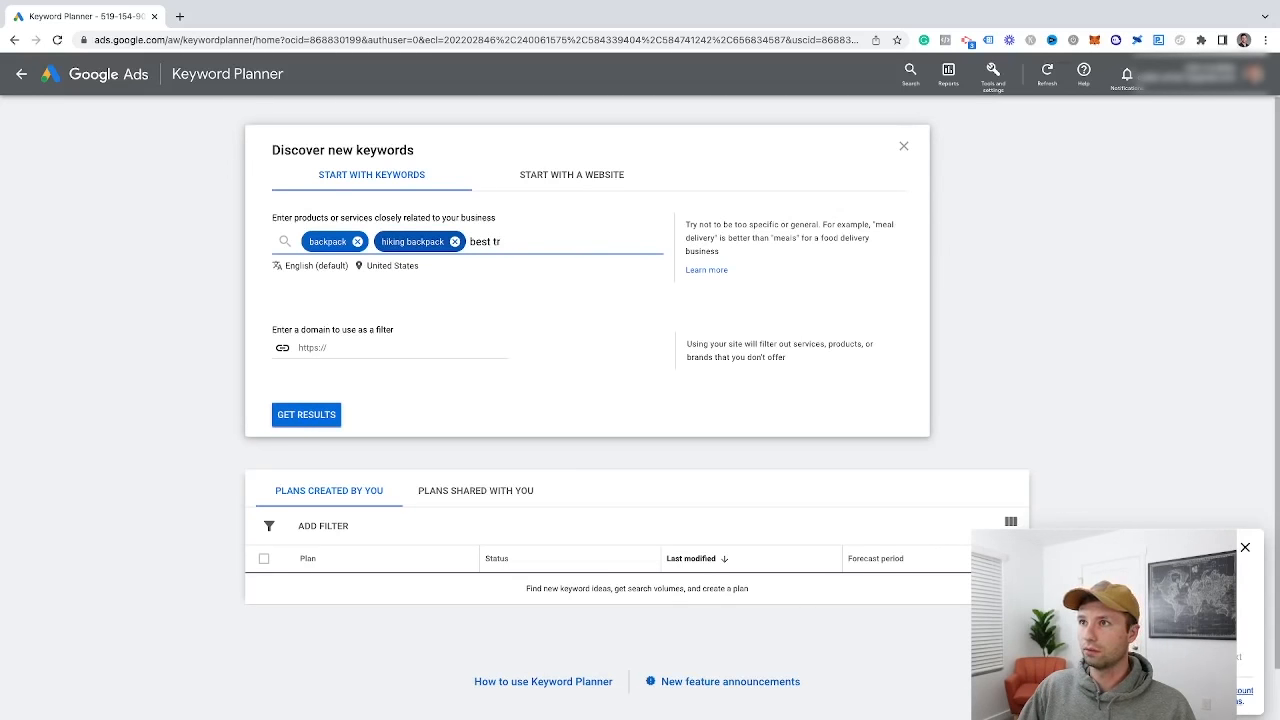
type("eackpacsk")
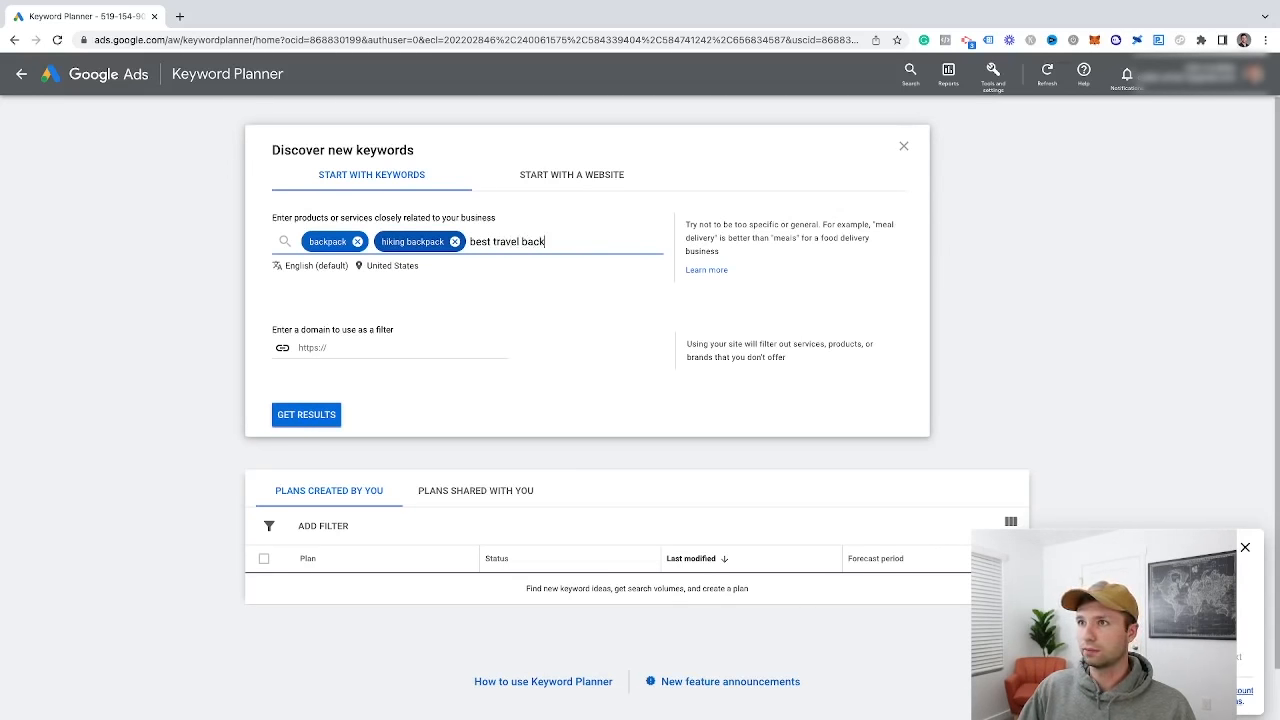
key("BackSpace")
key("BackSpace")
type("s")
scroll(460, 238, "down", 1)
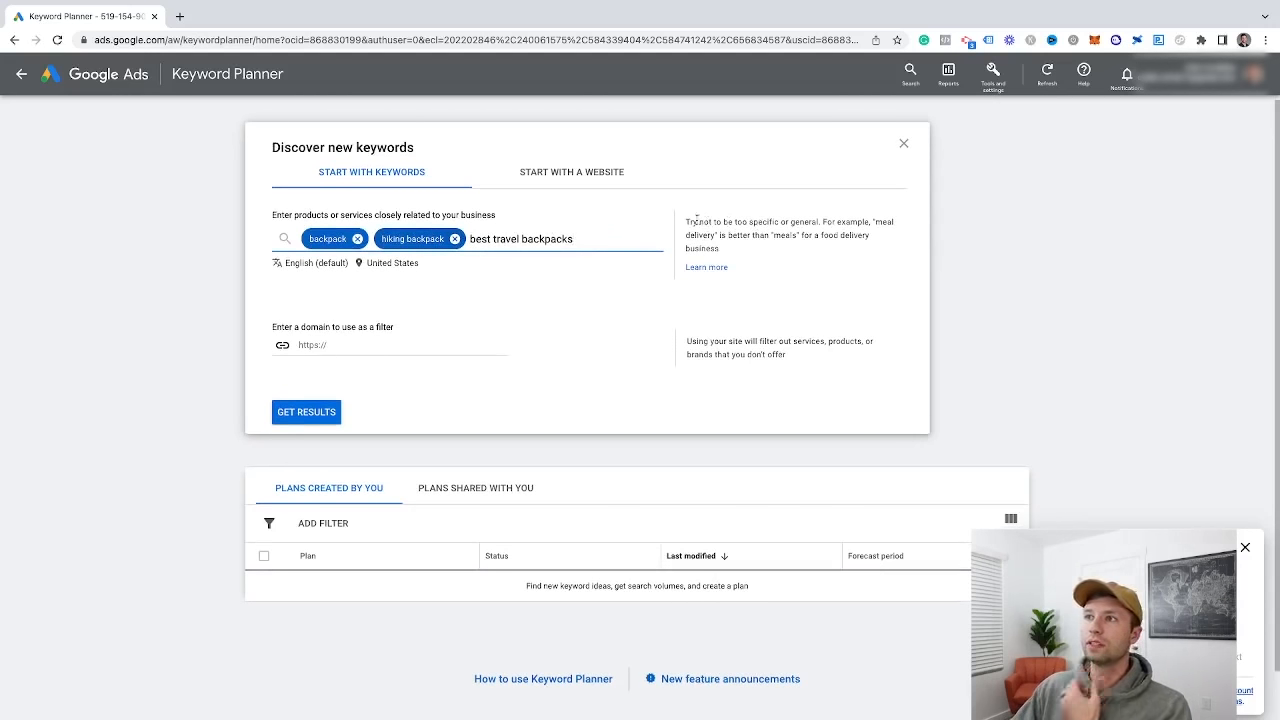
left_click_drag(685, 221, 821, 222)
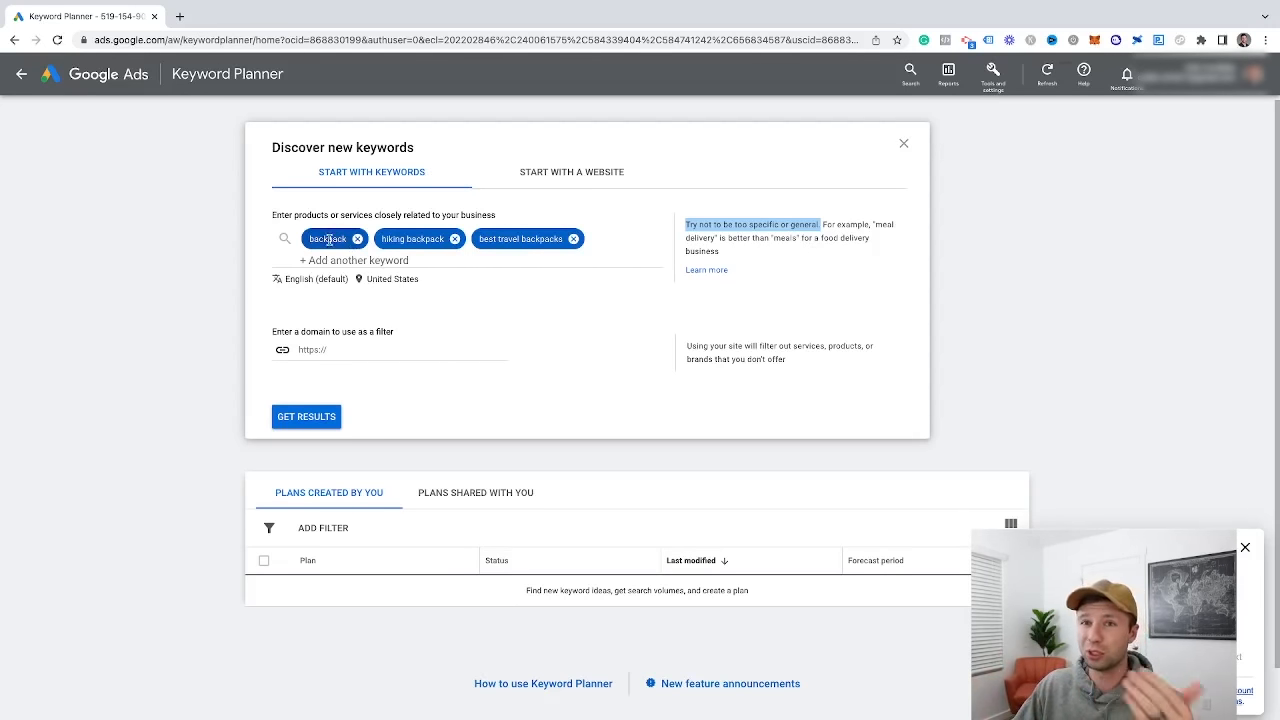
left_click(359, 245)
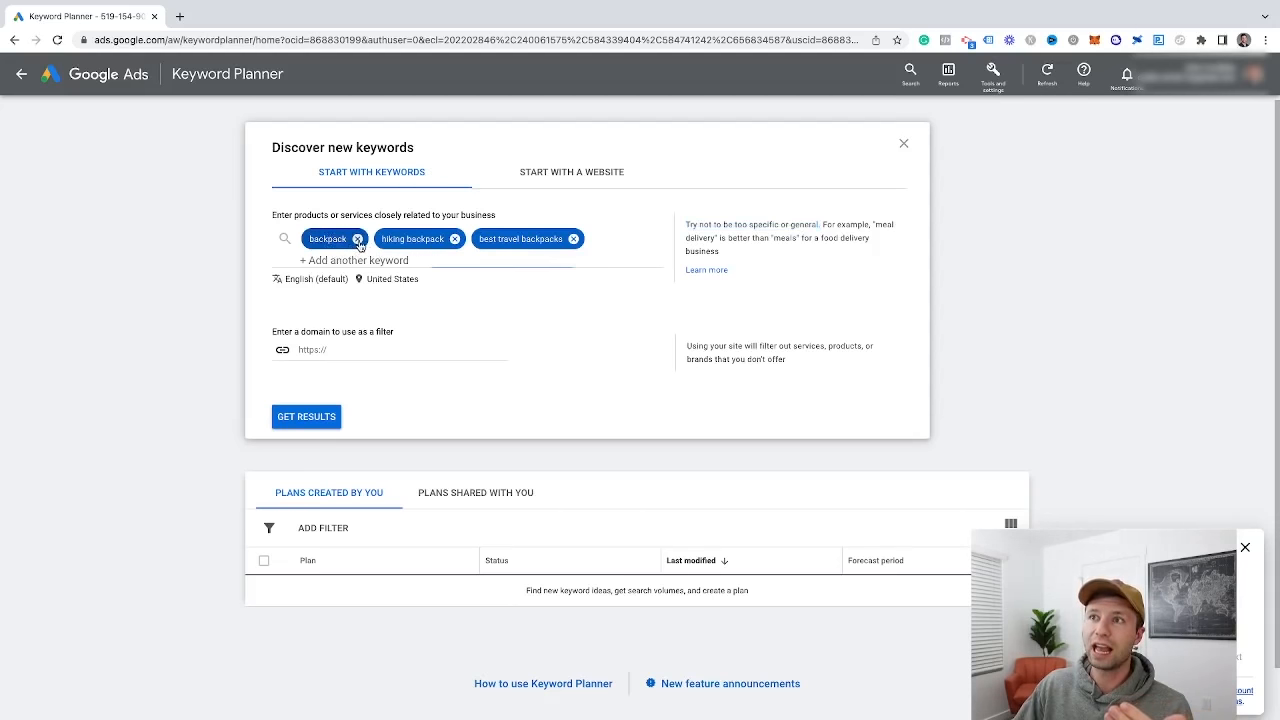
left_click(357, 239)
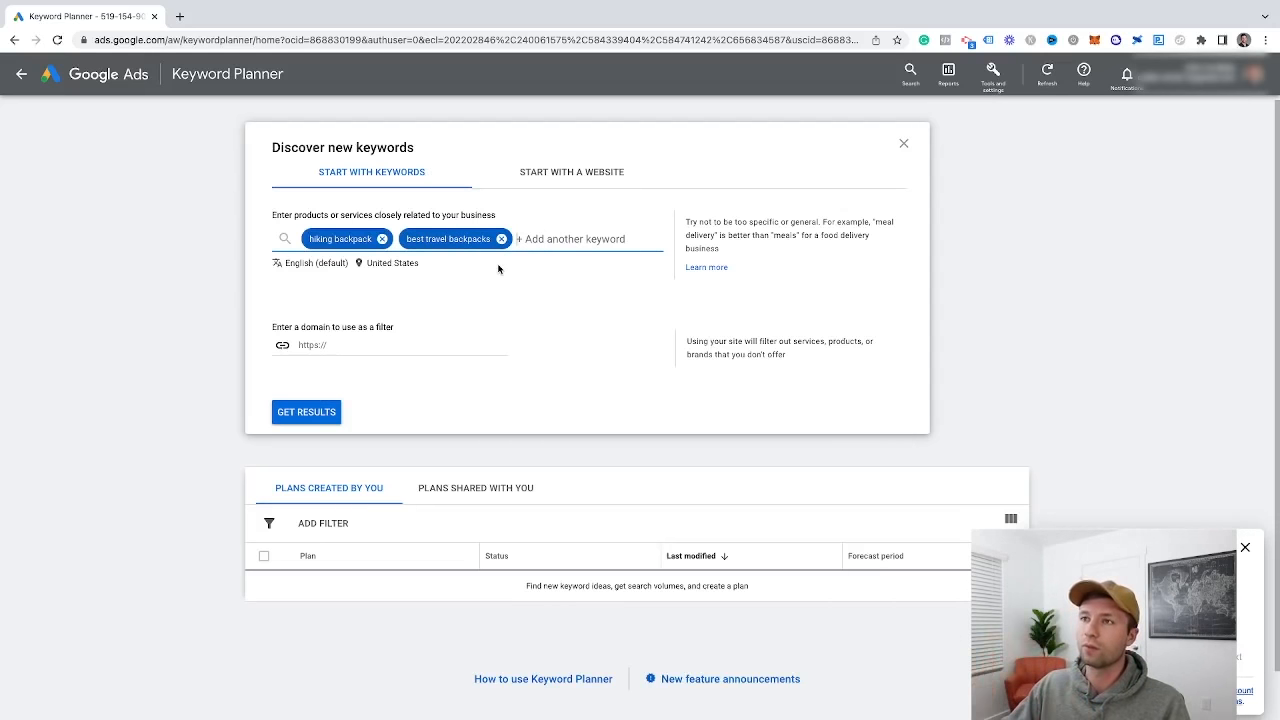
left_click(550, 173)
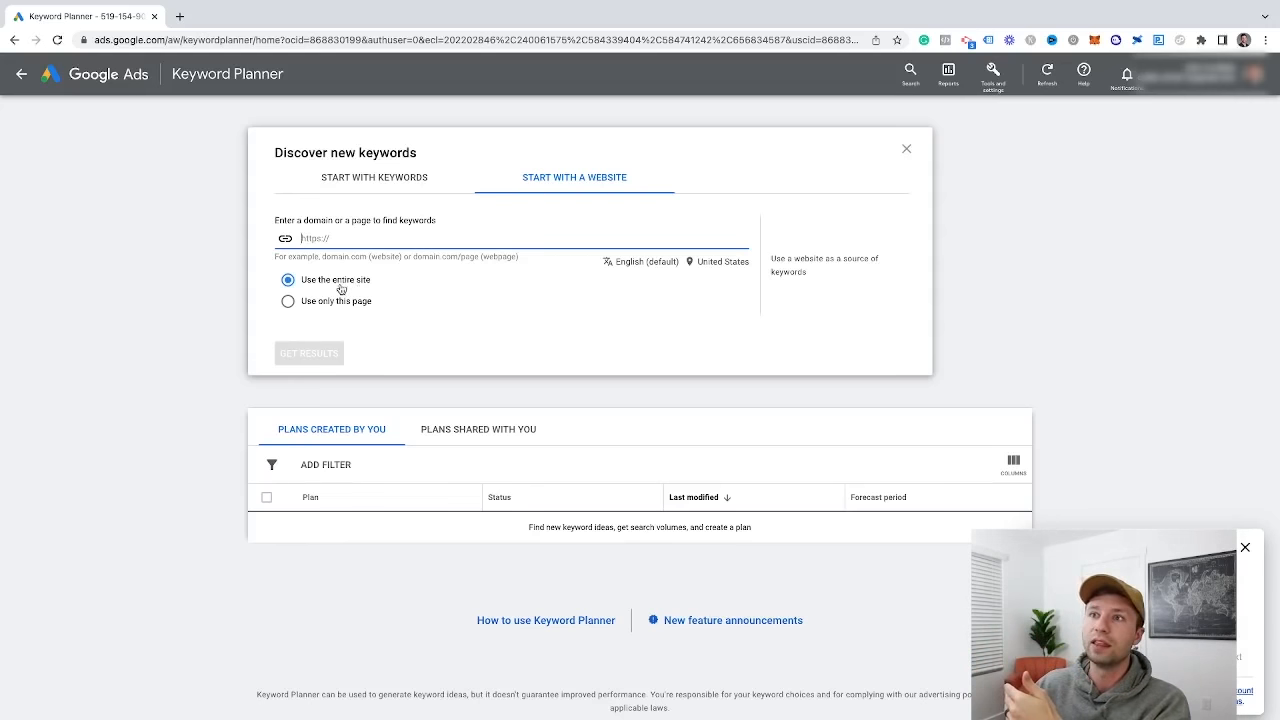
left_click(289, 302)
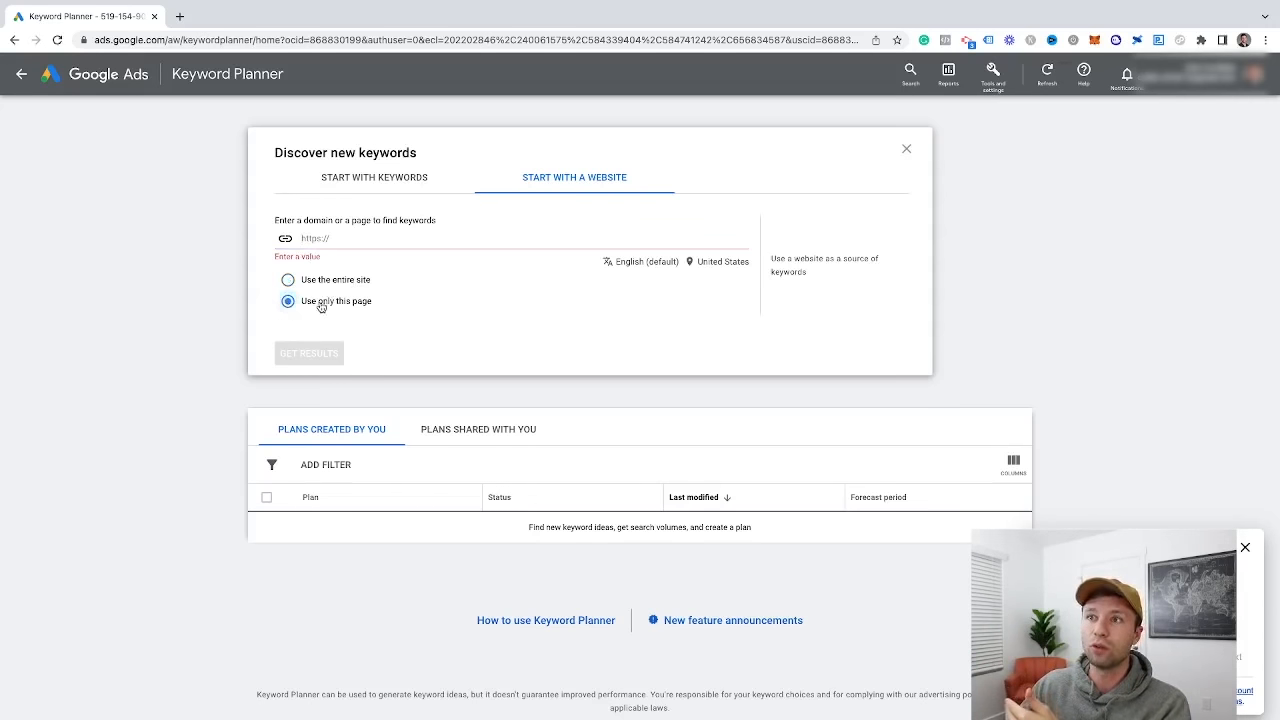
left_click(349, 238)
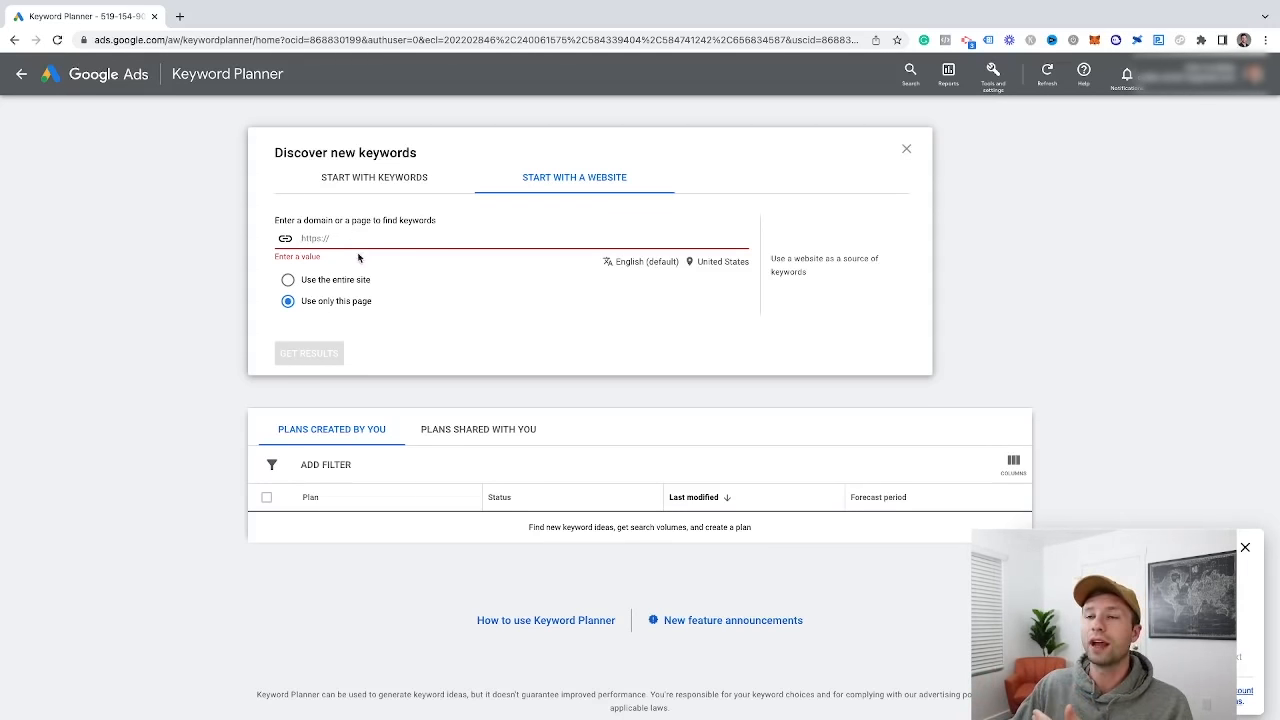
left_click(288, 280)
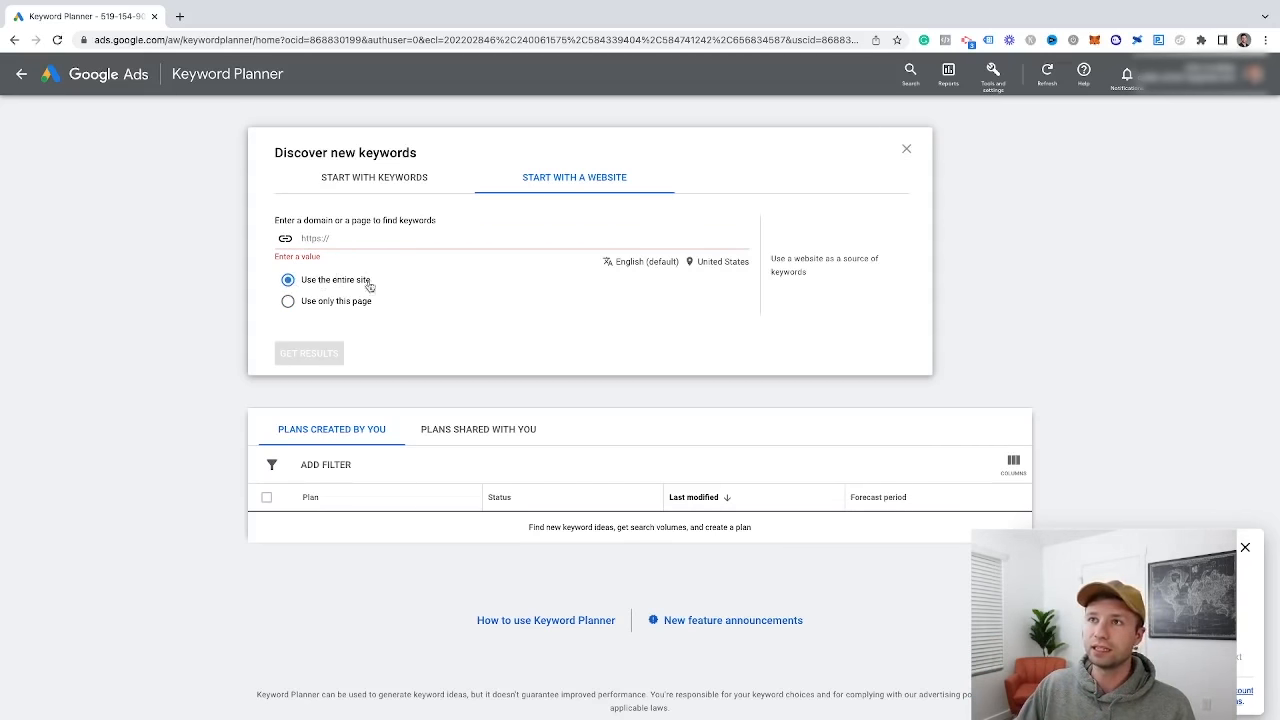
left_click(372, 177)
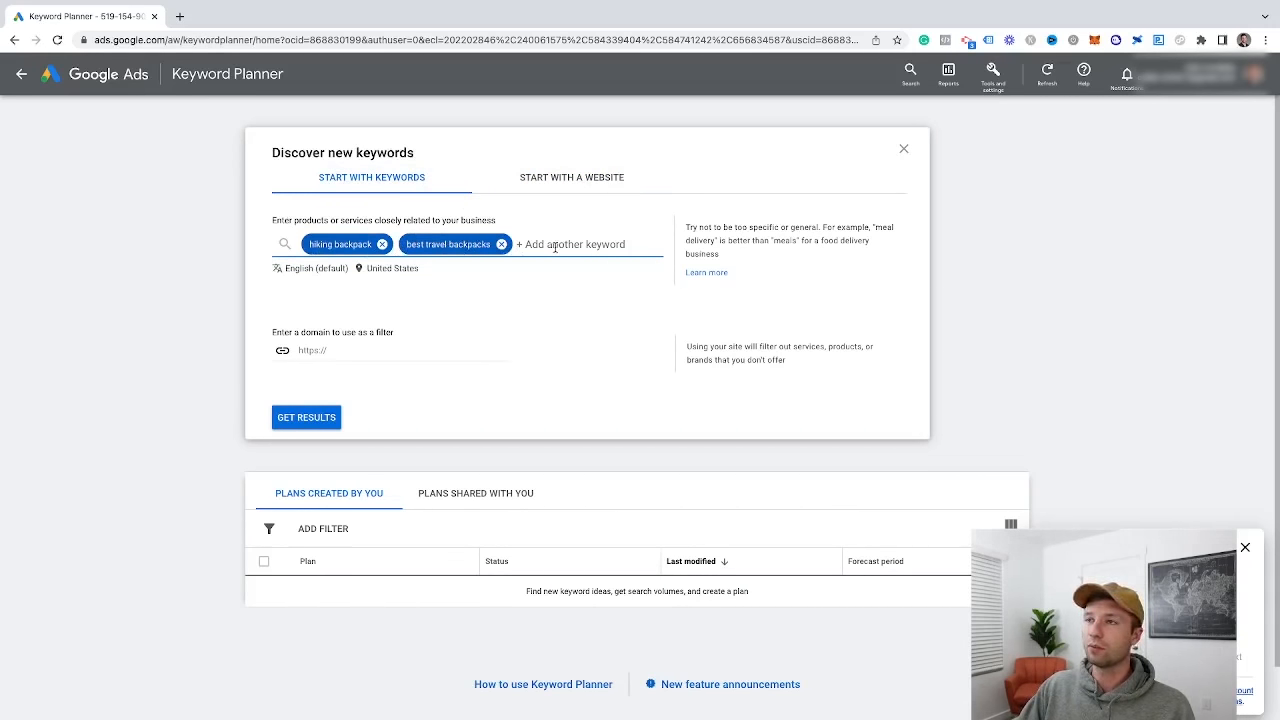
Get the keyword ideas for the two seed keywords and examine their average monthly searches and top-of-page bids.
left_click(326, 418)
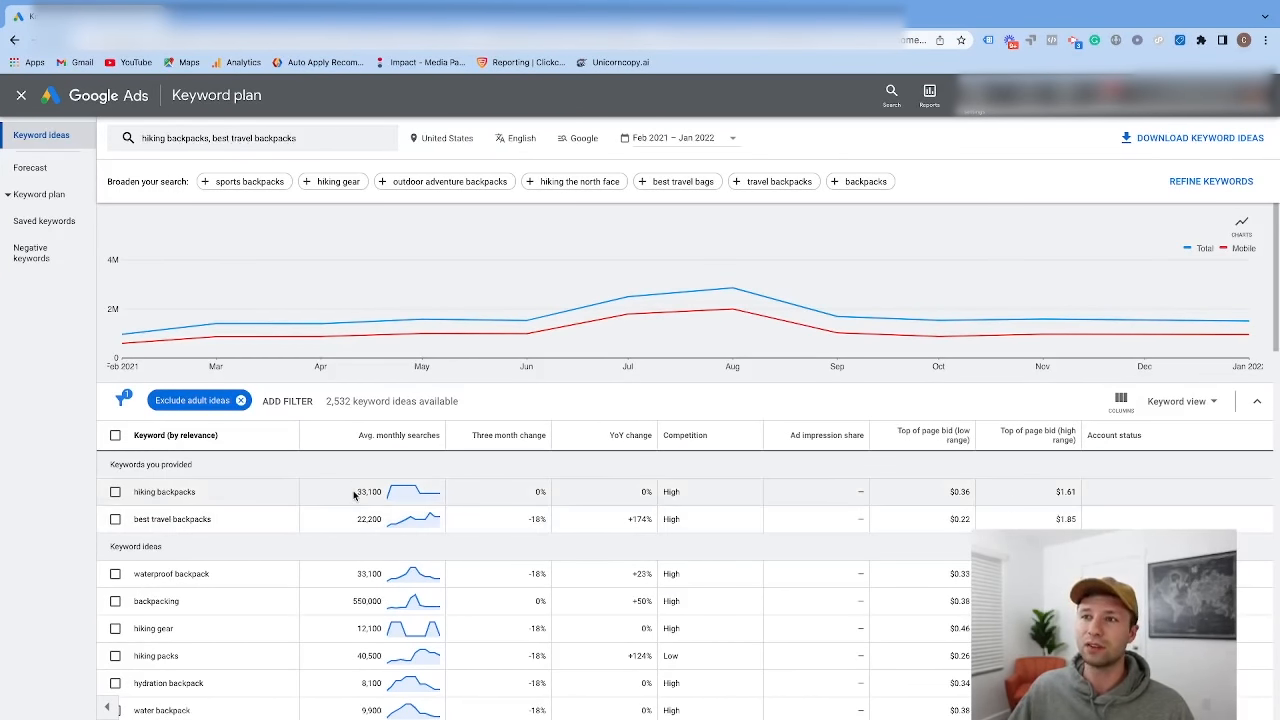
left_click_drag(354, 494, 382, 493)
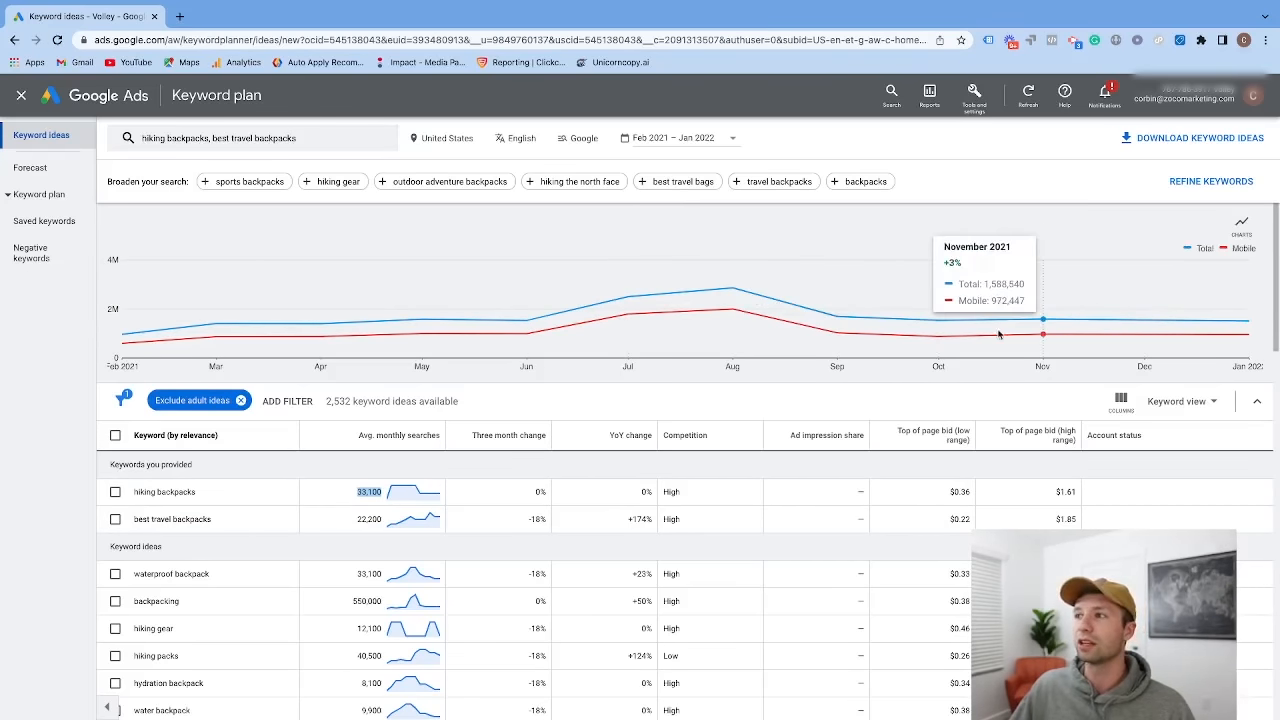
scroll(761, 465, "down", 1)
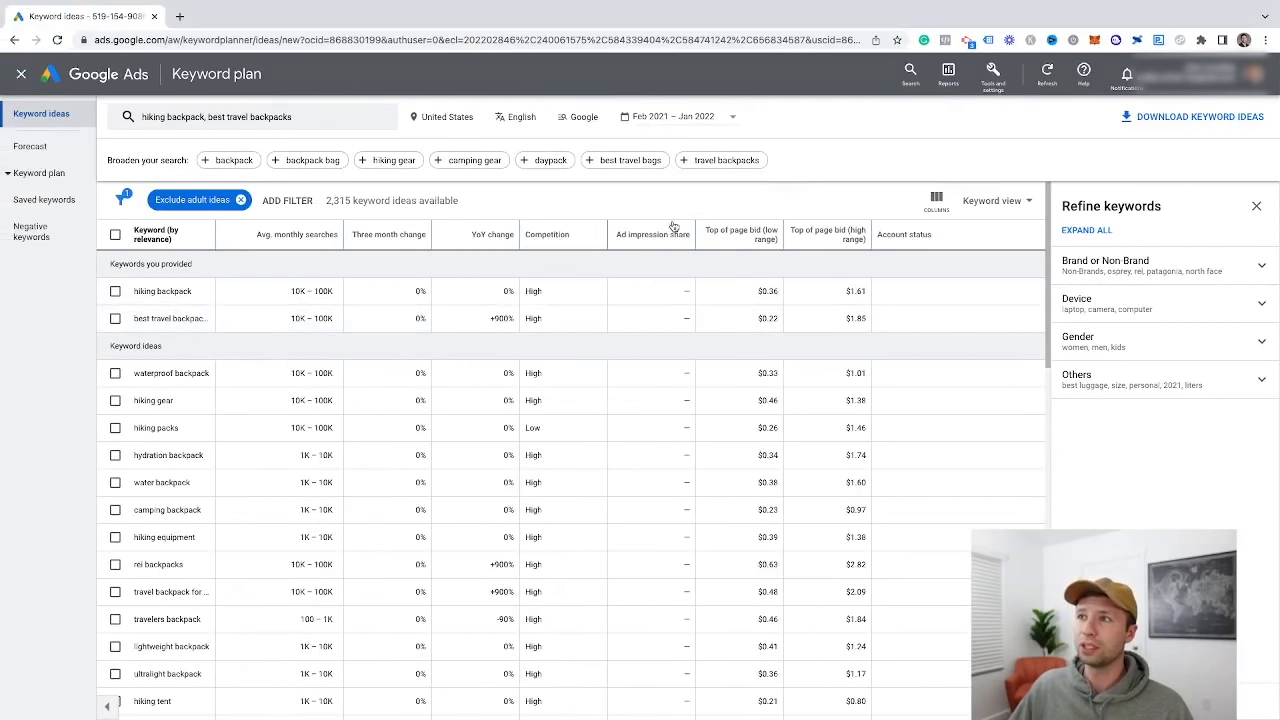
mouse_move(742, 237)
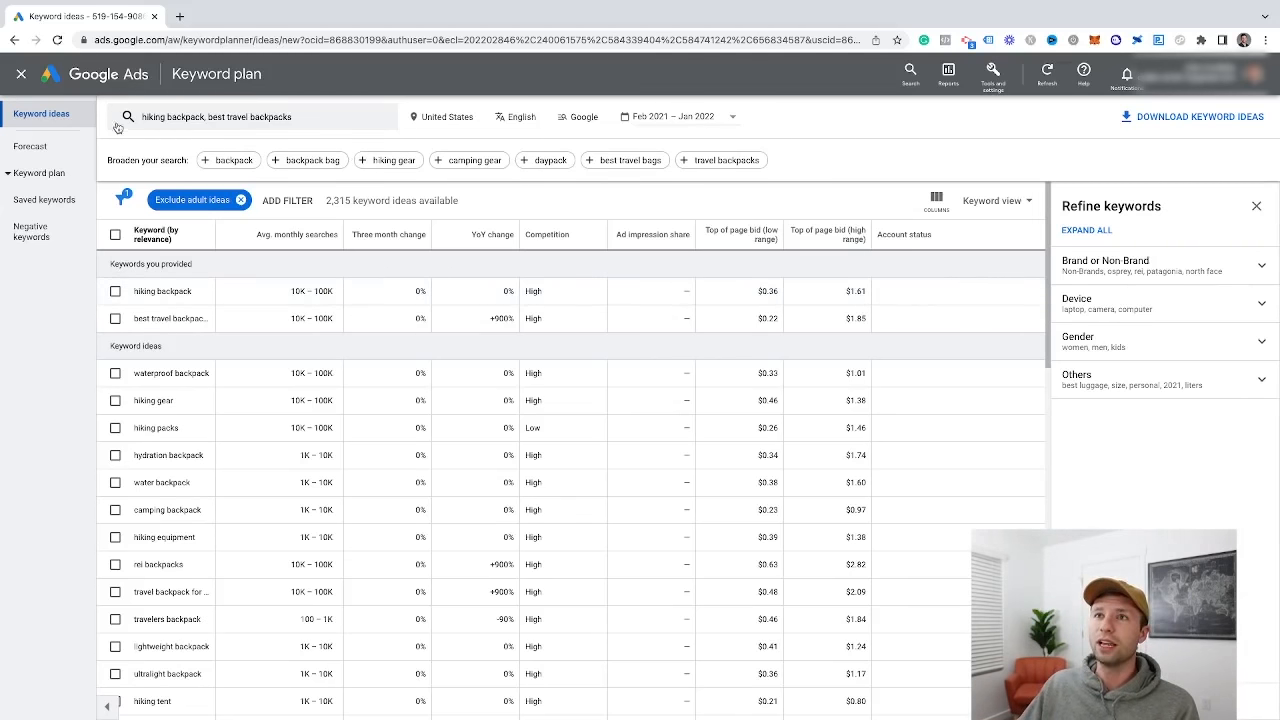
left_click(330, 117)
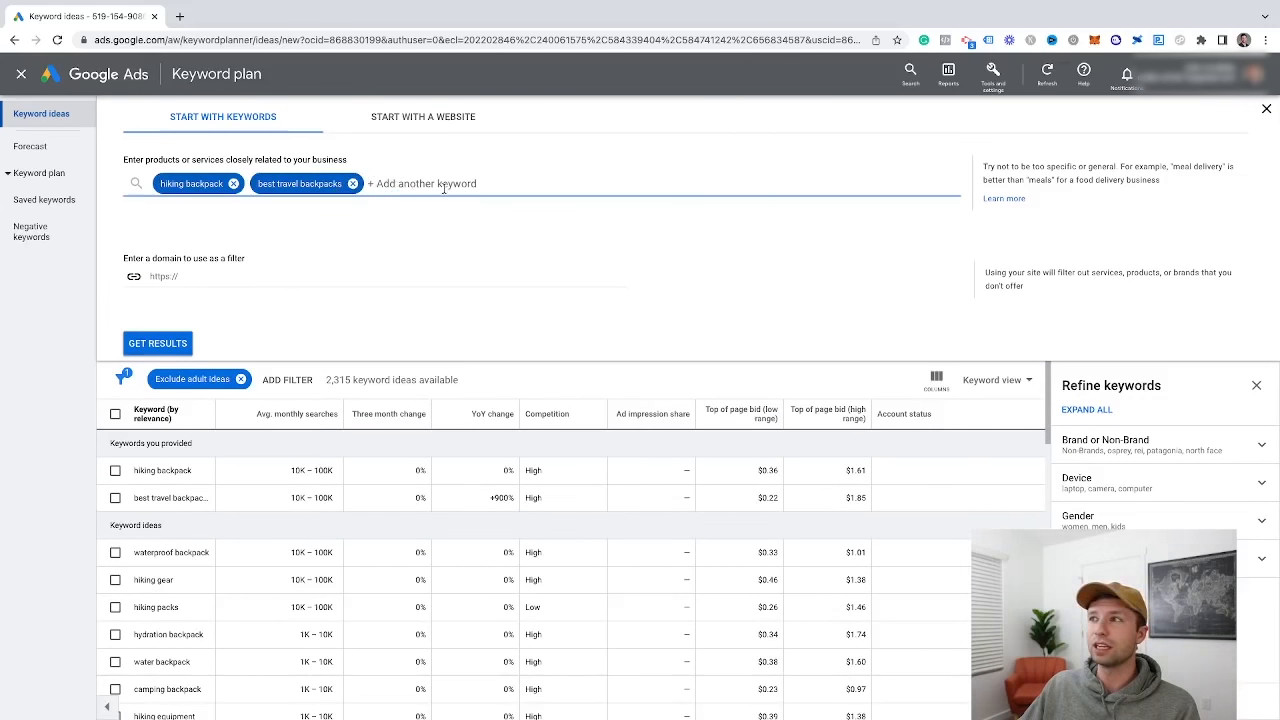
left_click(1266, 109)
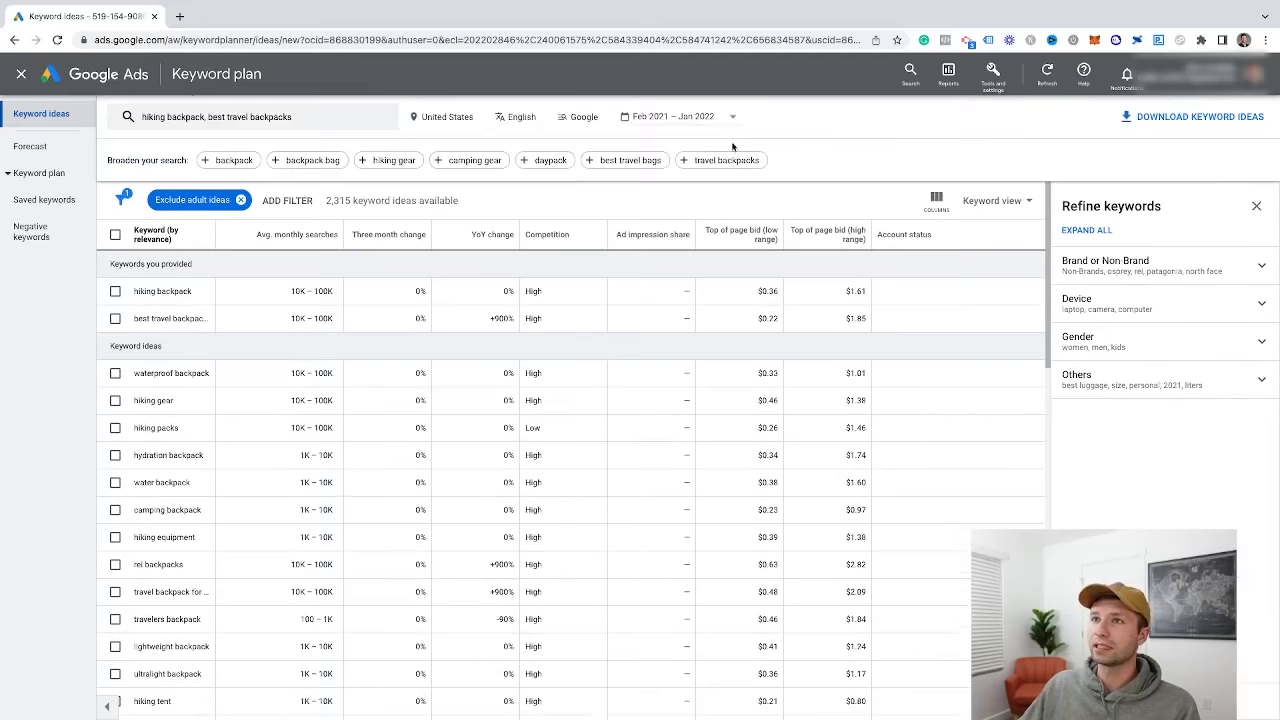
Search the targetable locations for "ida" and leave the location settings without saving.
left_click(467, 122)
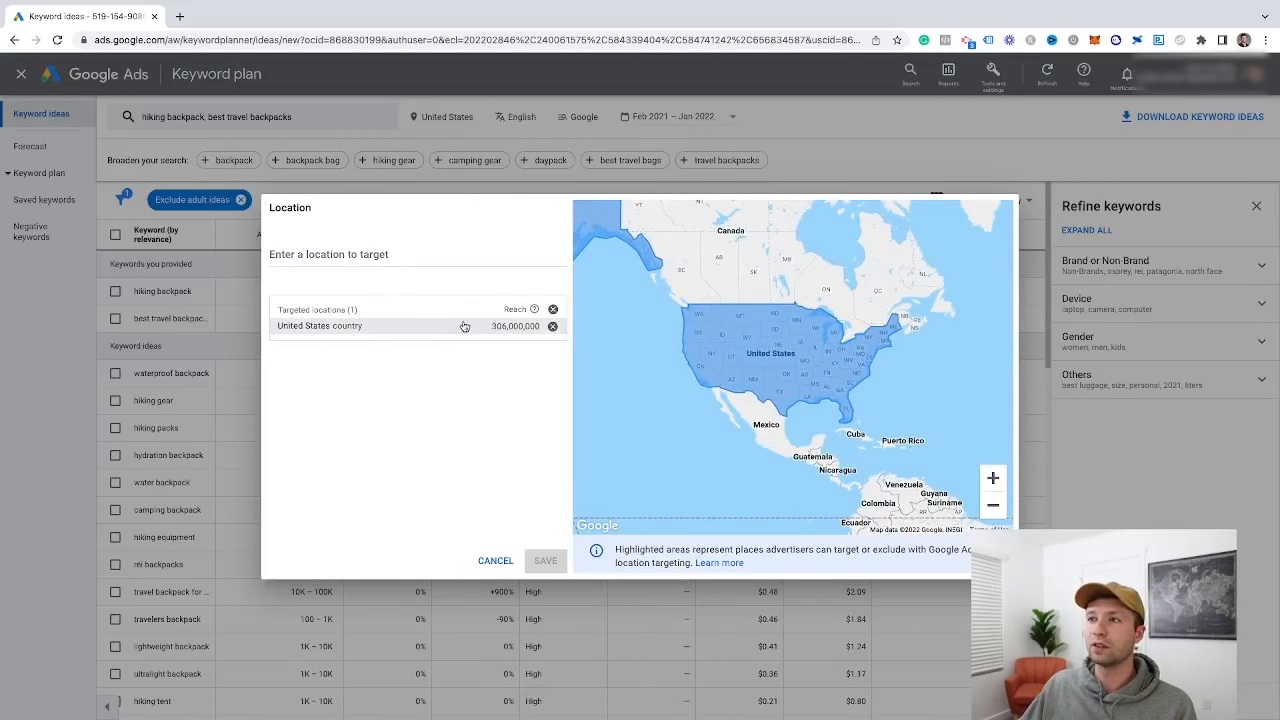
left_click(369, 252)
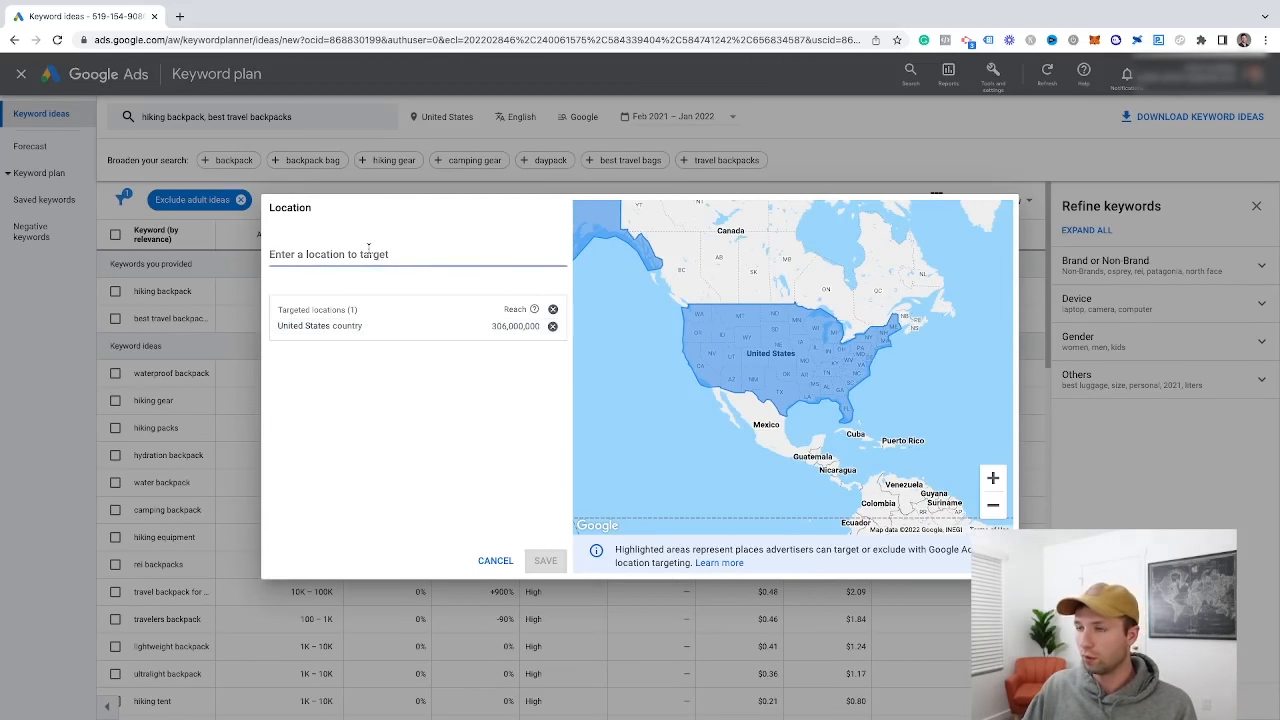
type("ida")
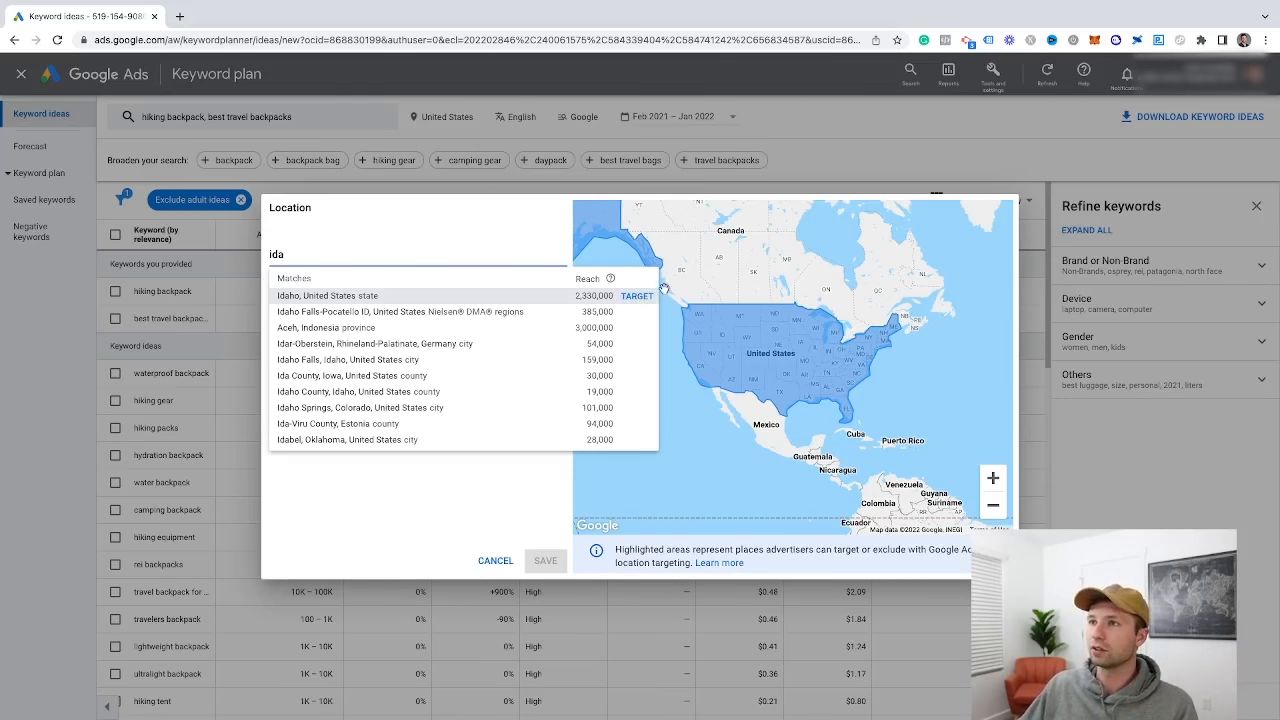
left_click(446, 230)
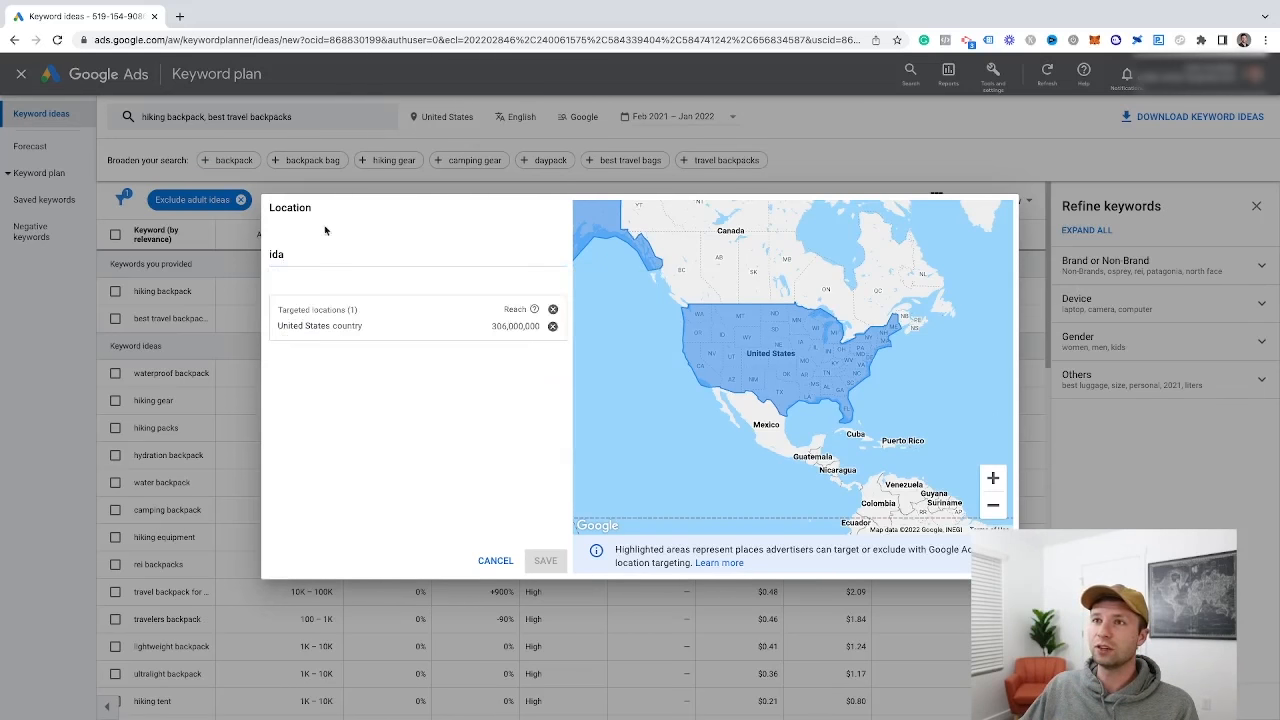
left_click_drag(307, 256, 263, 256)
key("BackSpace")
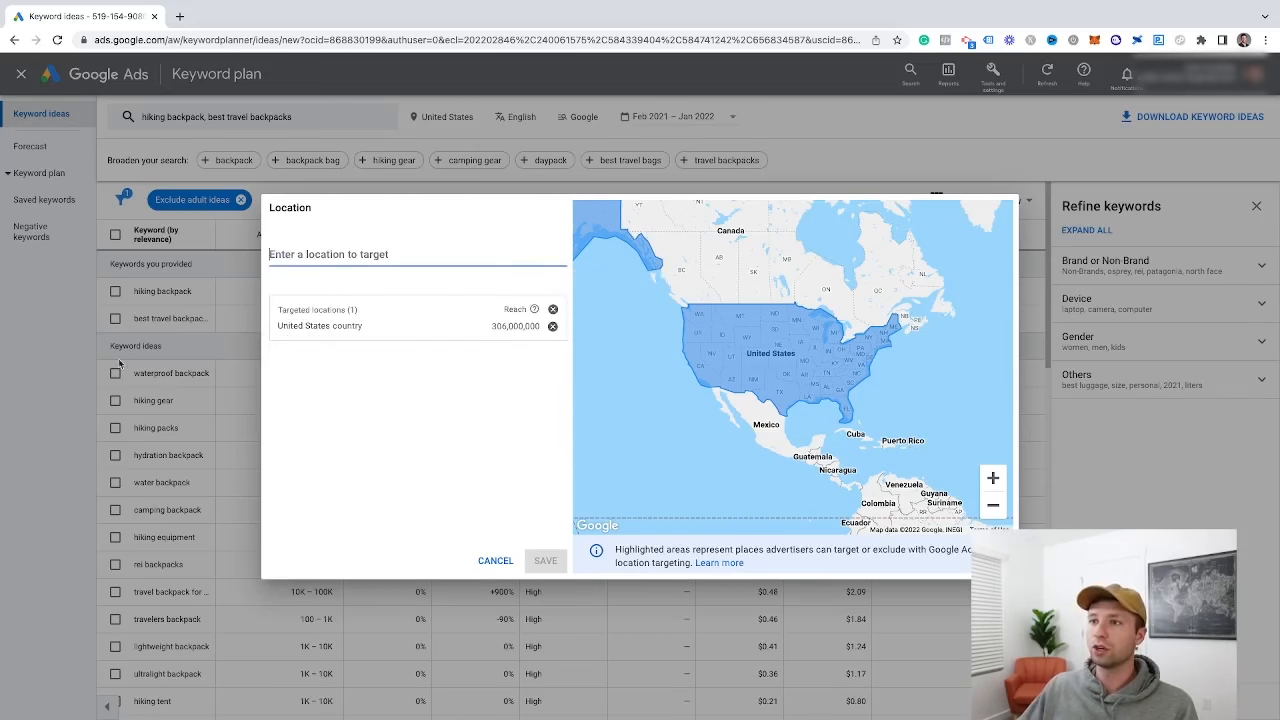
left_click(492, 558)
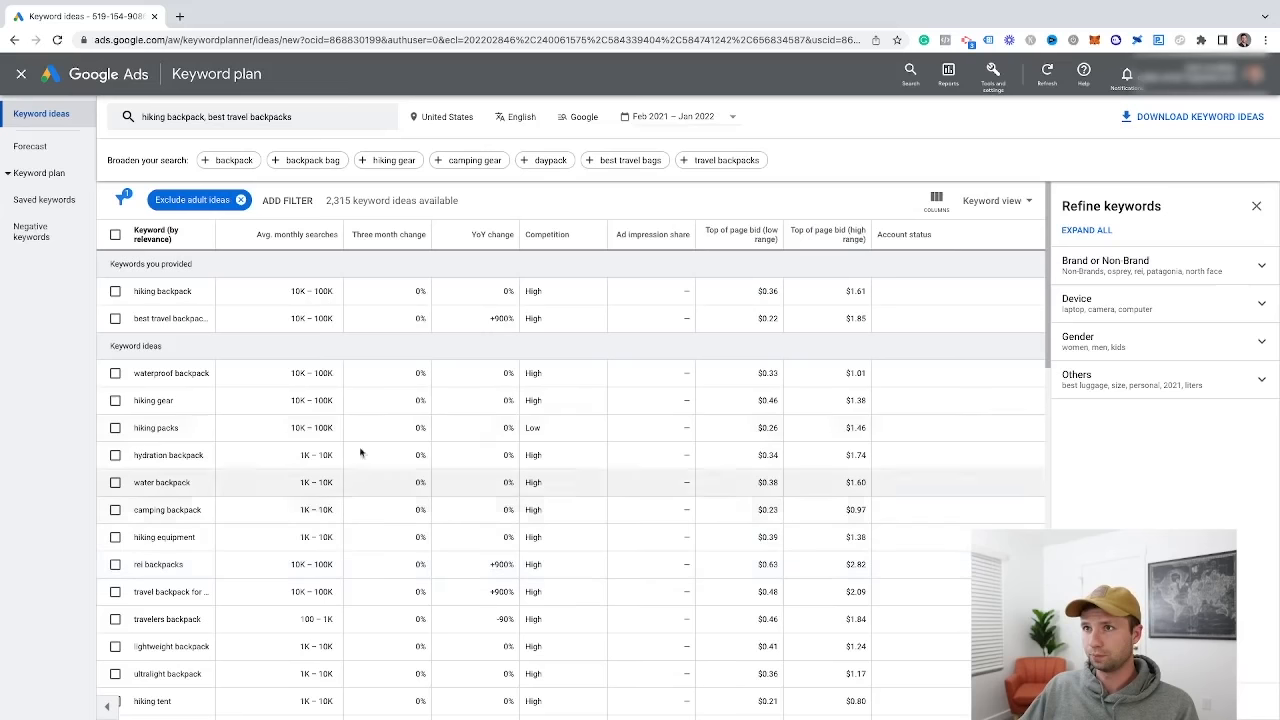
Review the available language, search network and date range options for the keyword ideas without changing them.
left_click(516, 118)
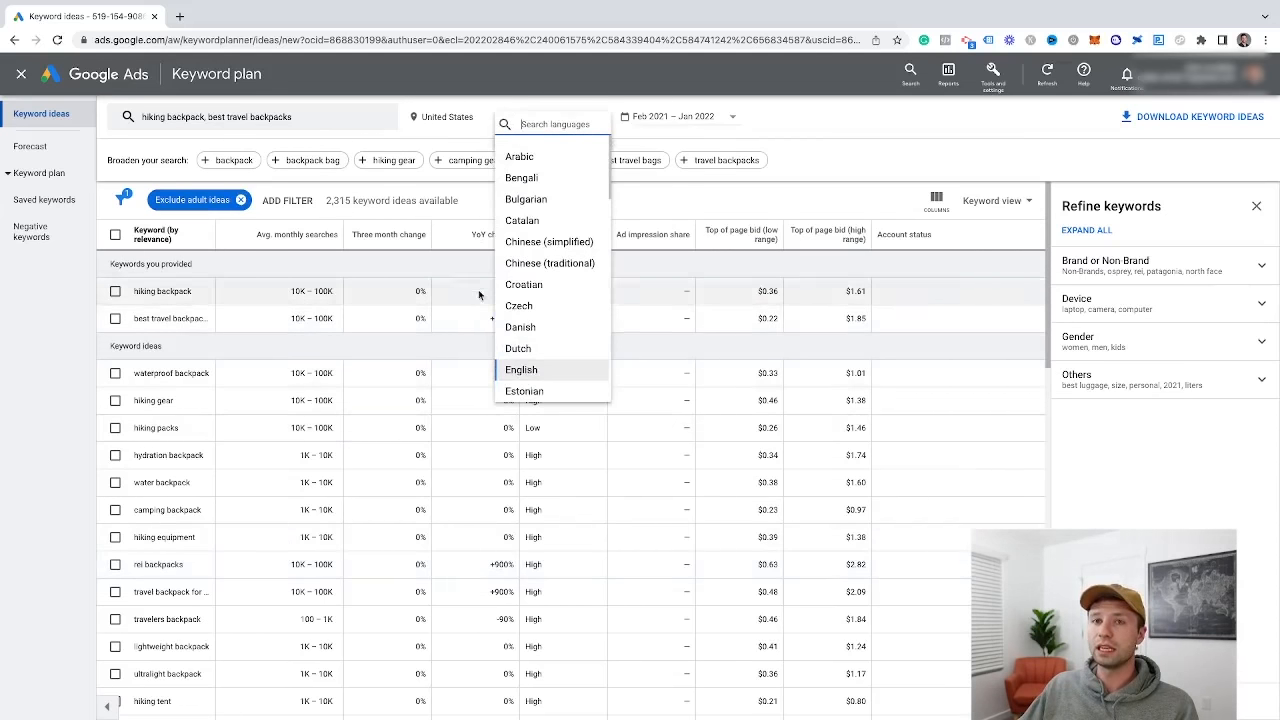
left_click(614, 107)
left_click(594, 119)
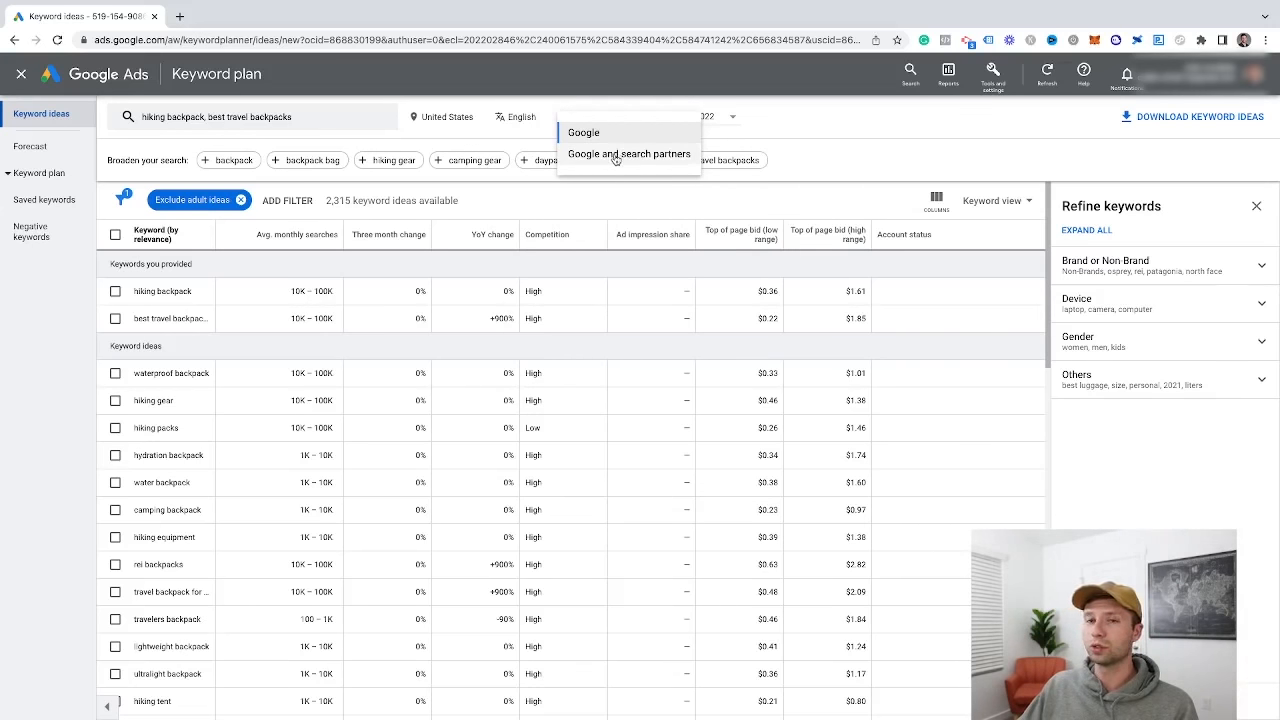
left_click(772, 130)
left_click(709, 122)
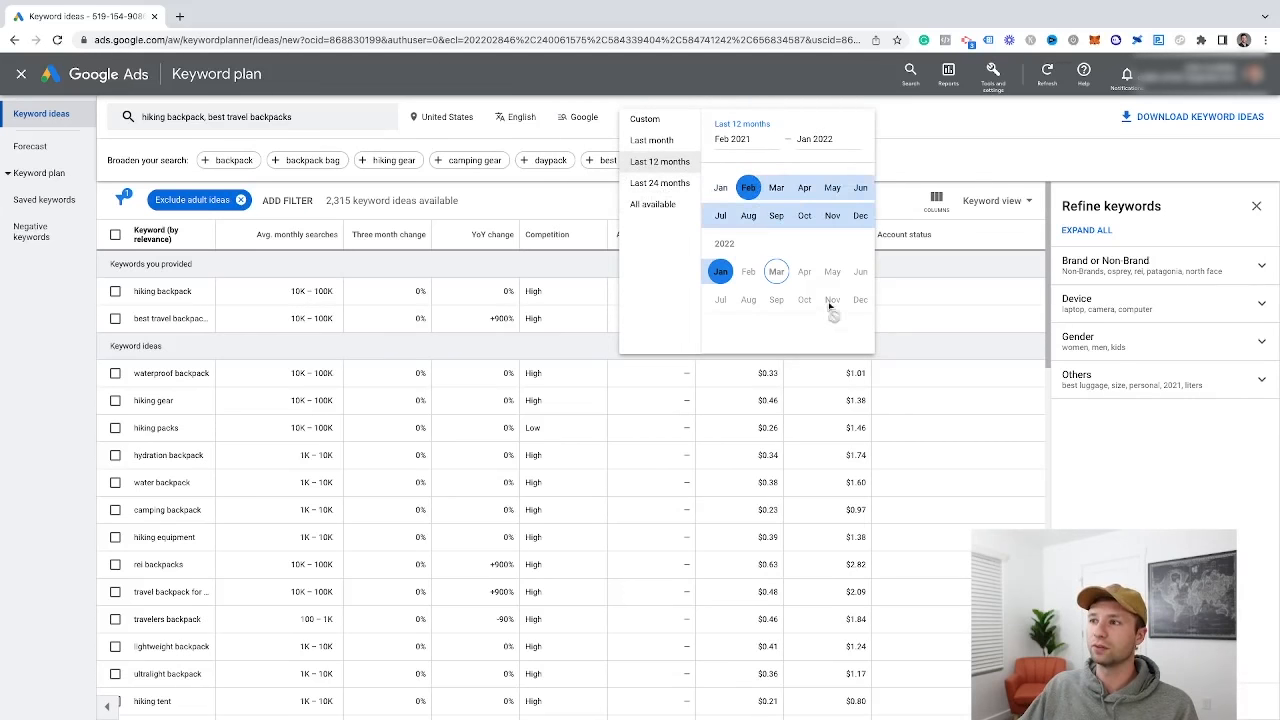
left_click(950, 130)
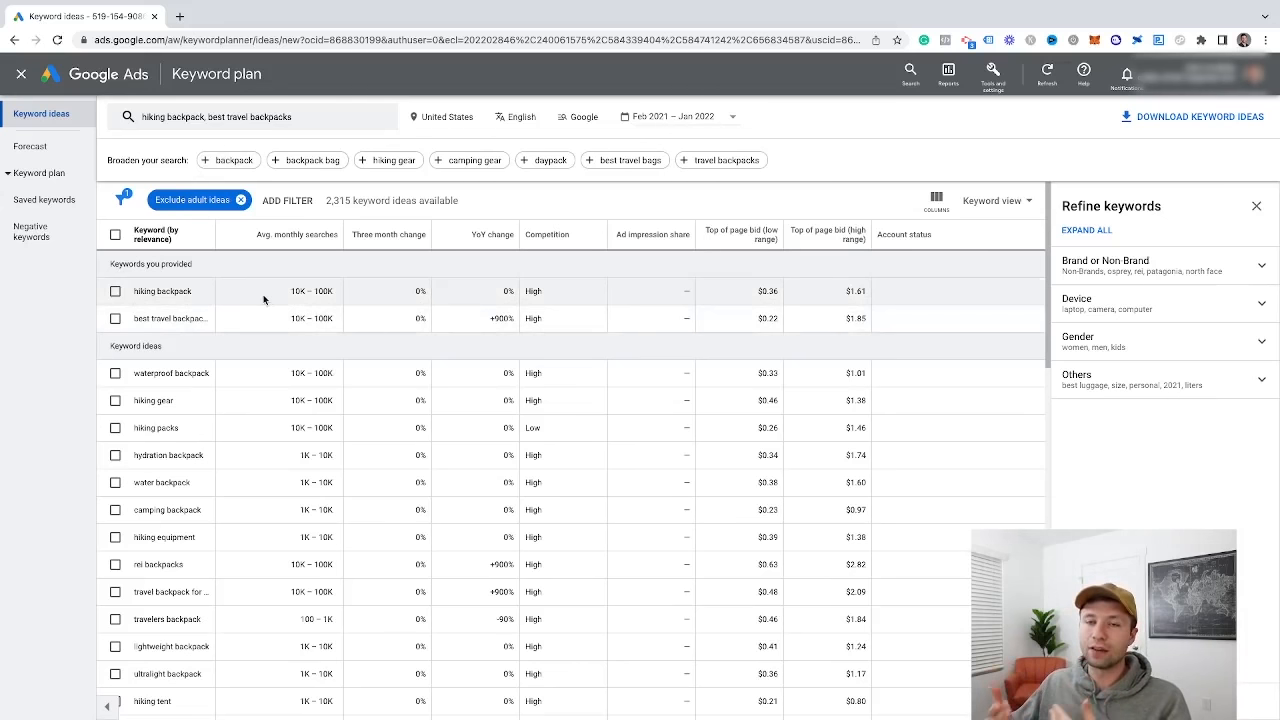
Examine the first page of keyword ideas down to its end and check the total number of ideas.
scroll(690, 357, "down", 4)
scroll(690, 357, "down", 5)
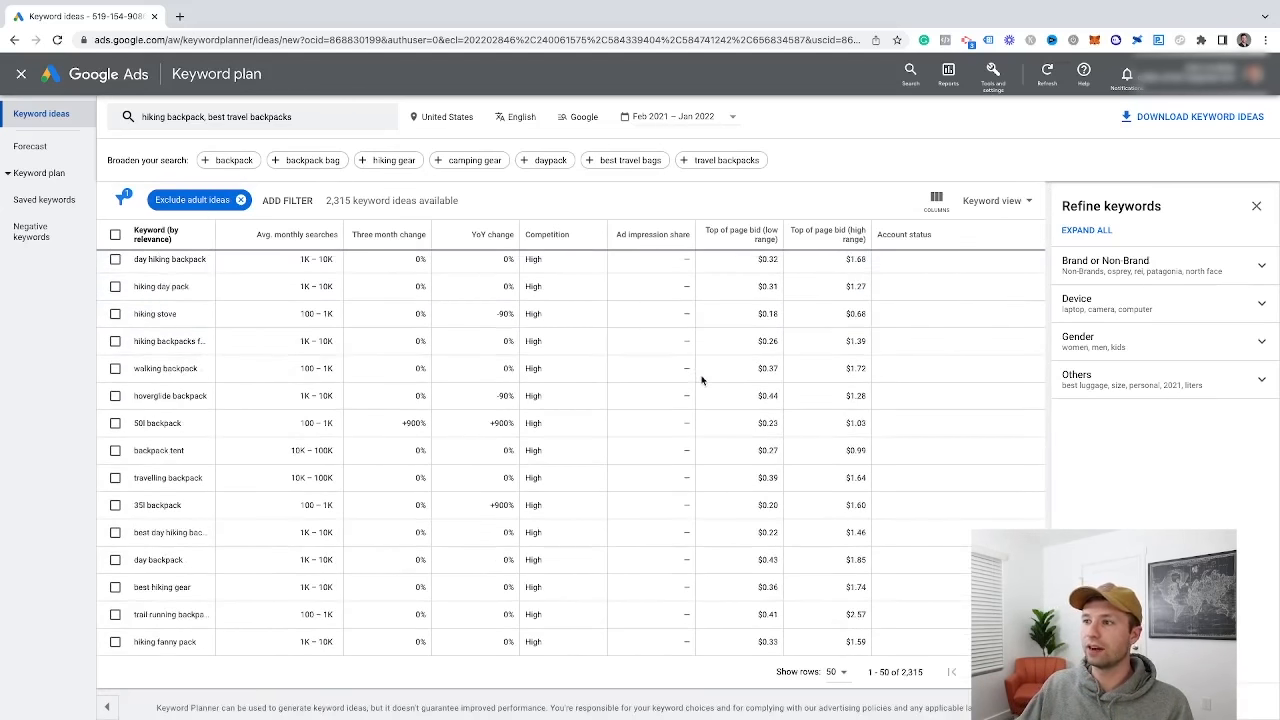
mouse_move(929, 685)
left_mouse_down()
mouse_move(917, 677)
mouse_move(932, 678)
left_mouse_up()
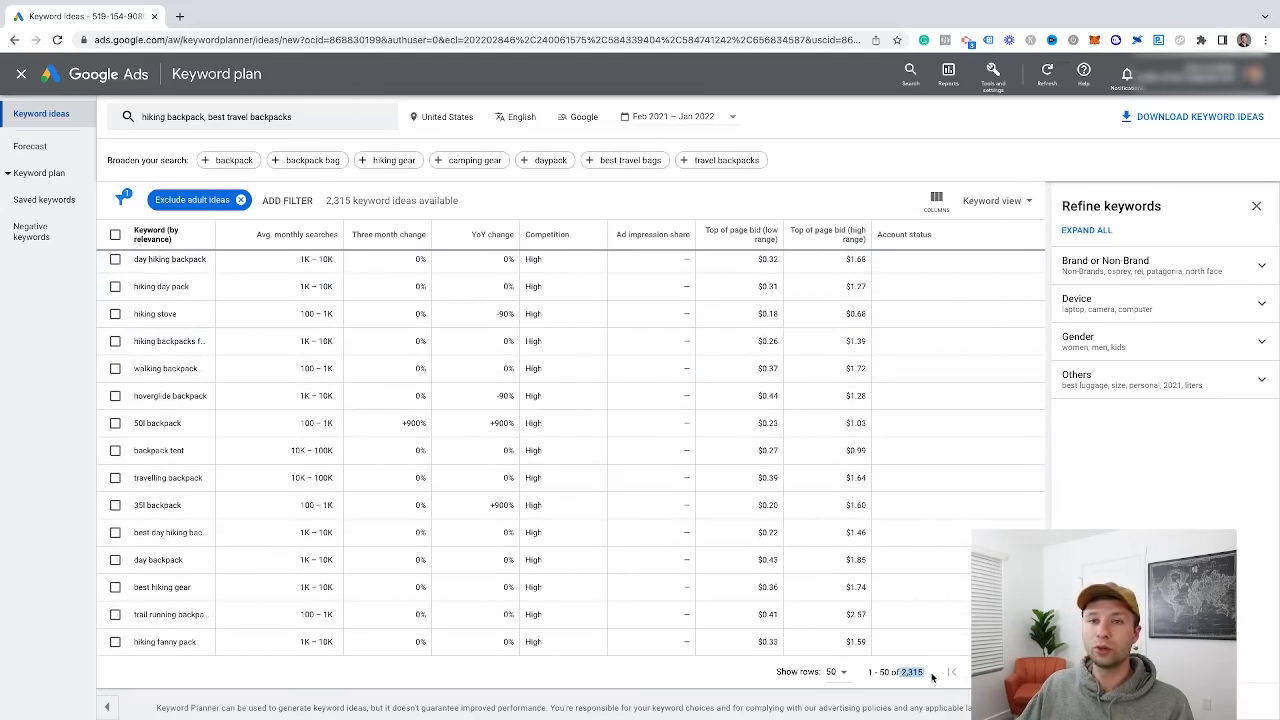
left_click(862, 673)
scroll(893, 664, "up", 10)
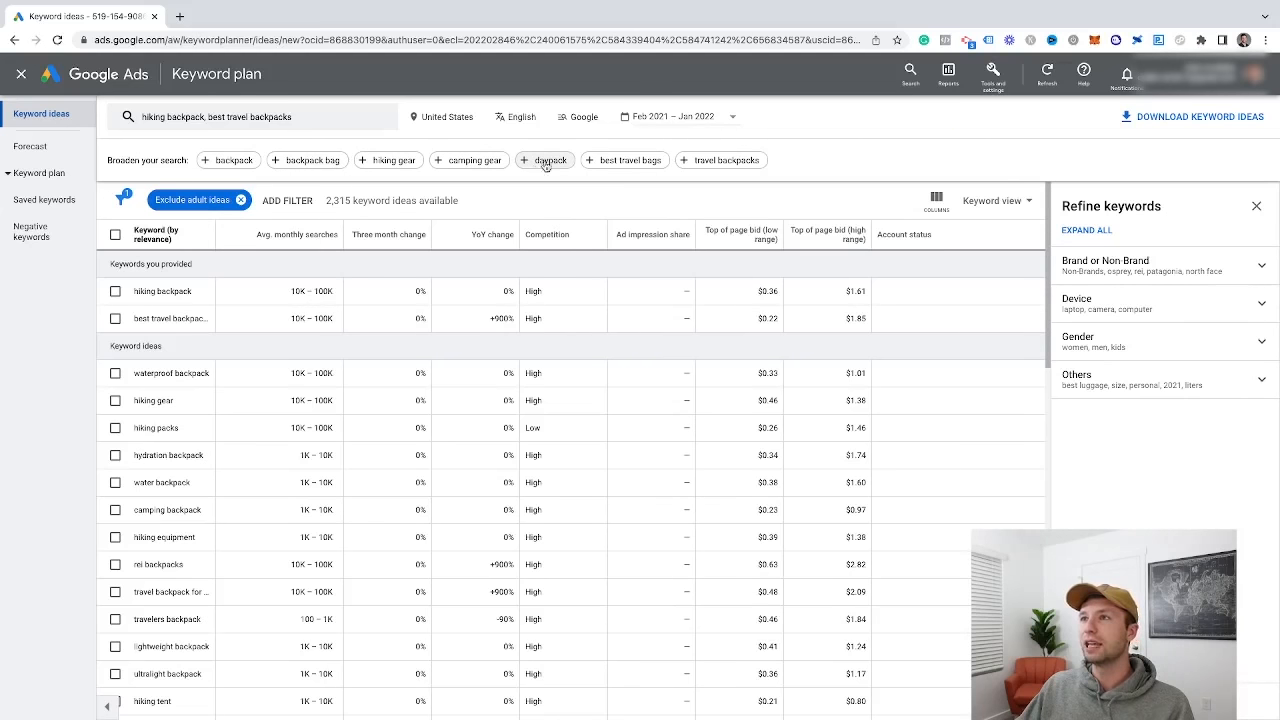
Broaden the search with the suggested keyword "travel backpacks", get the new results and check the total number of ideas.
left_click(687, 161)
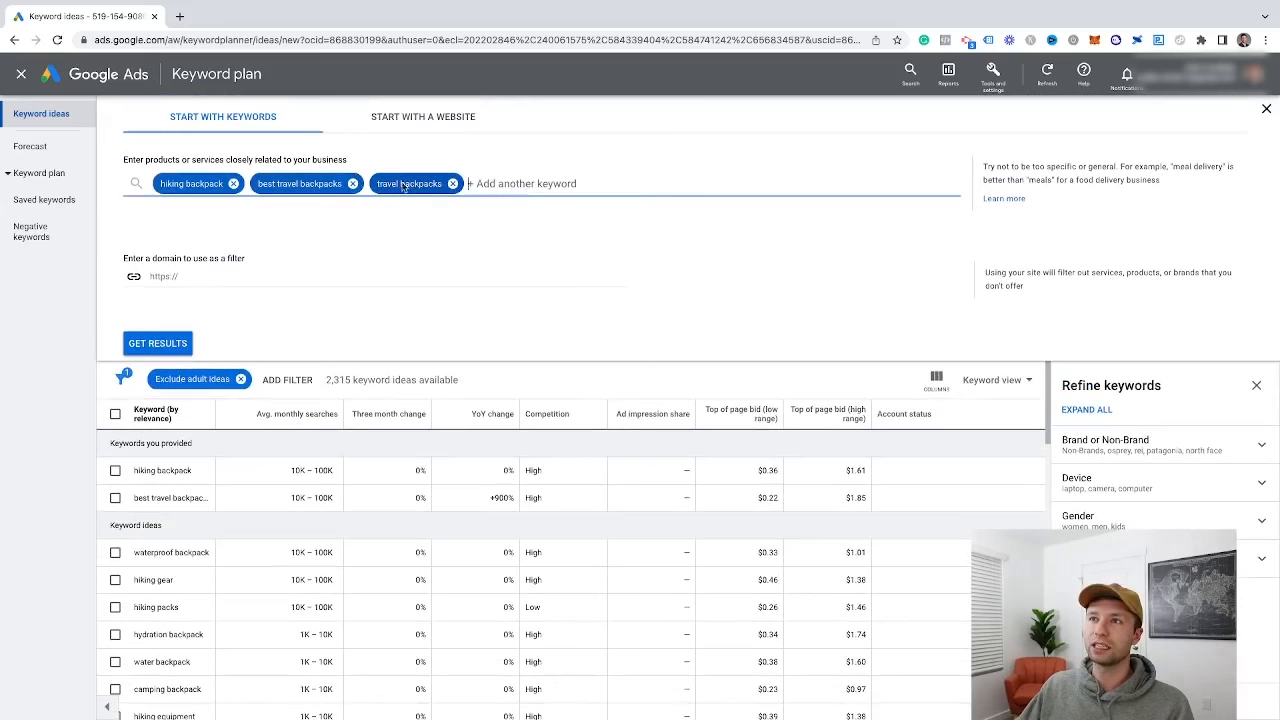
left_click(150, 345)
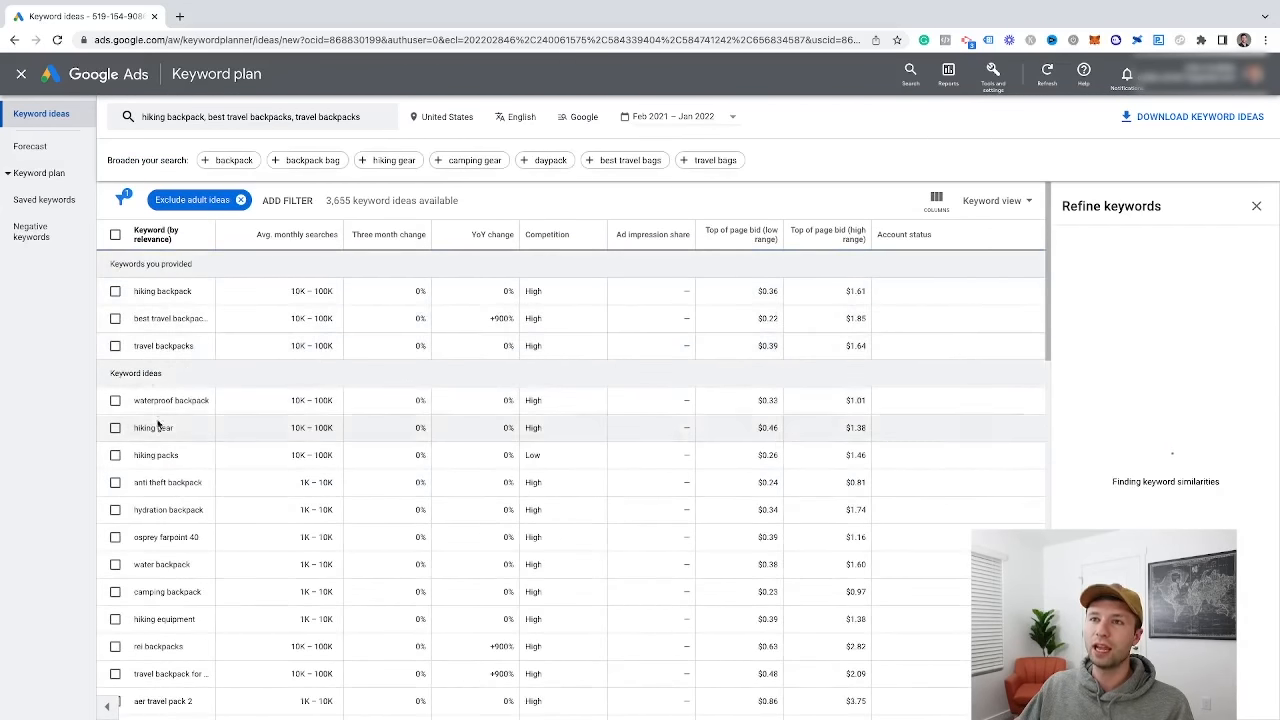
scroll(345, 490, "down", 10)
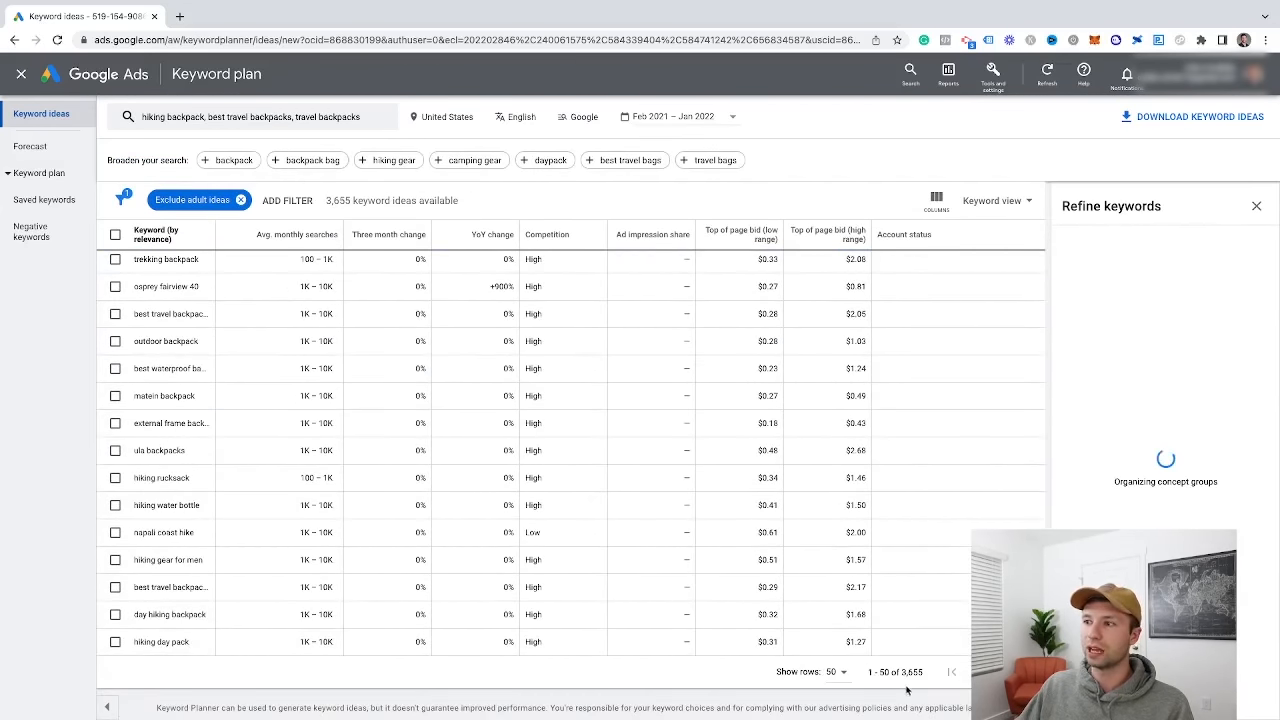
left_click_drag(903, 672, 927, 678)
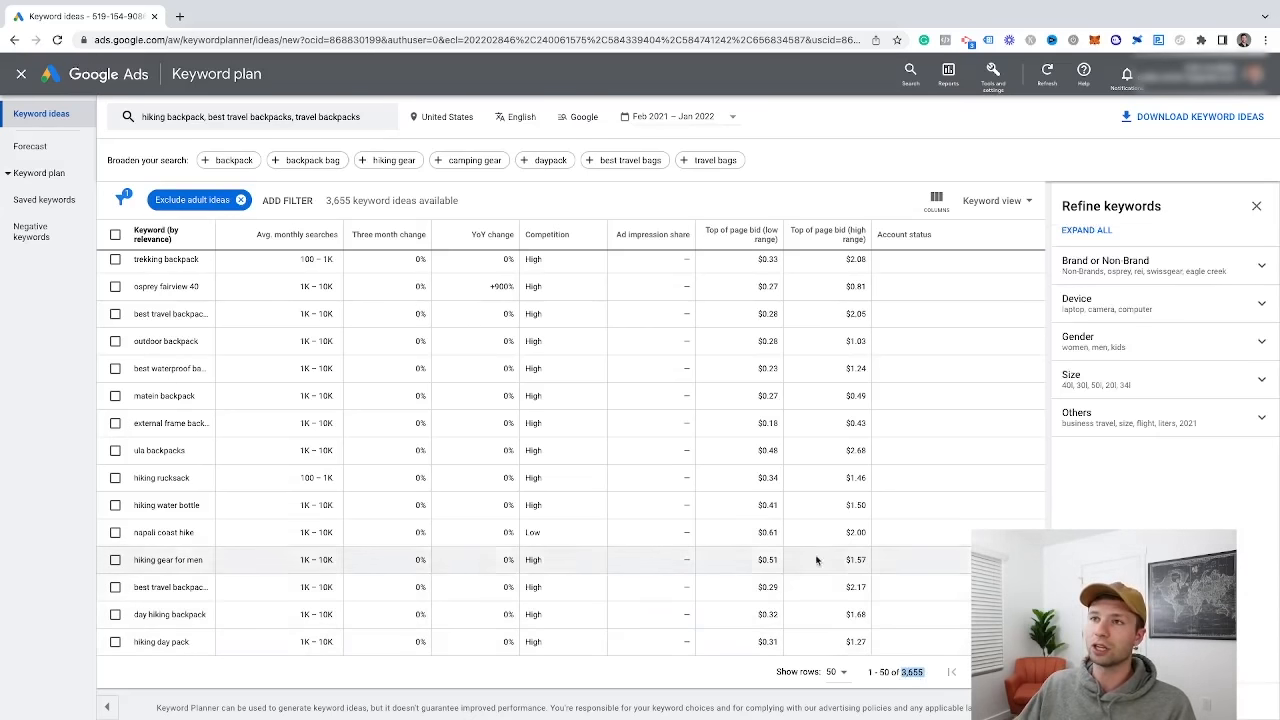
scroll(600, 280, "up", 12)
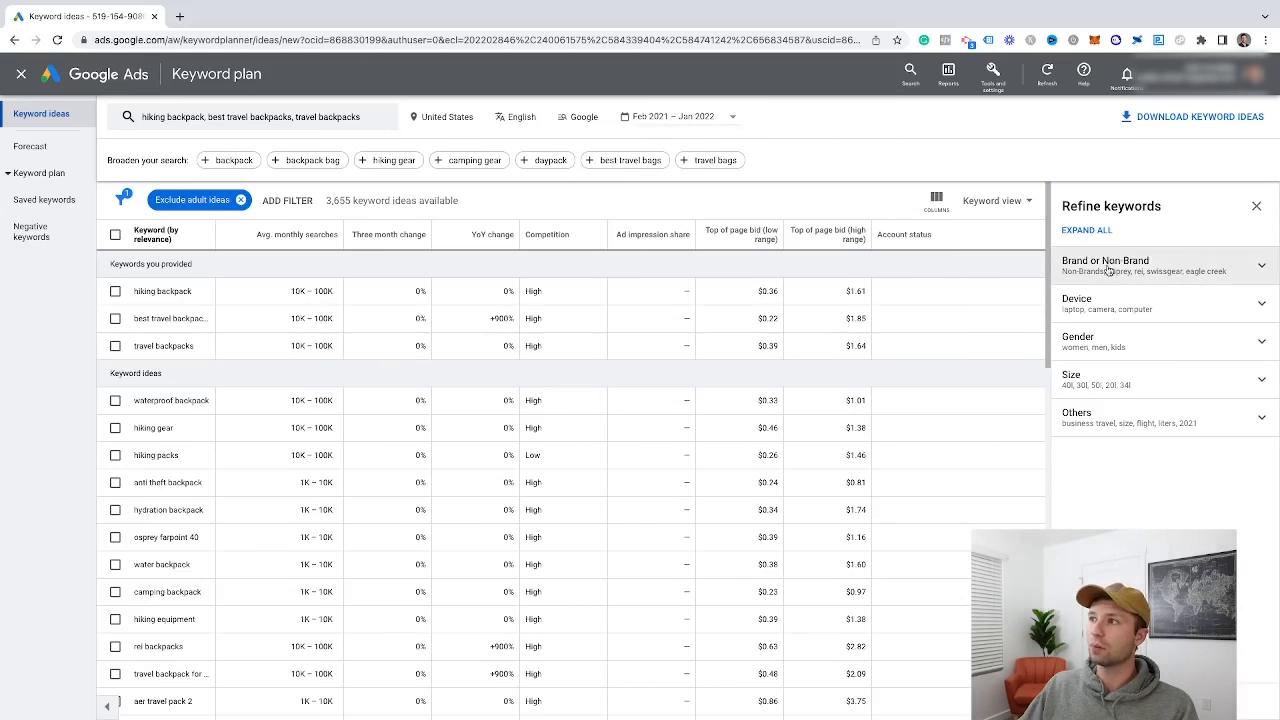
Expand the Brand or Non-Brand refinement and check the keyword counts for osprey and Non-Brands.
left_click(1255, 266)
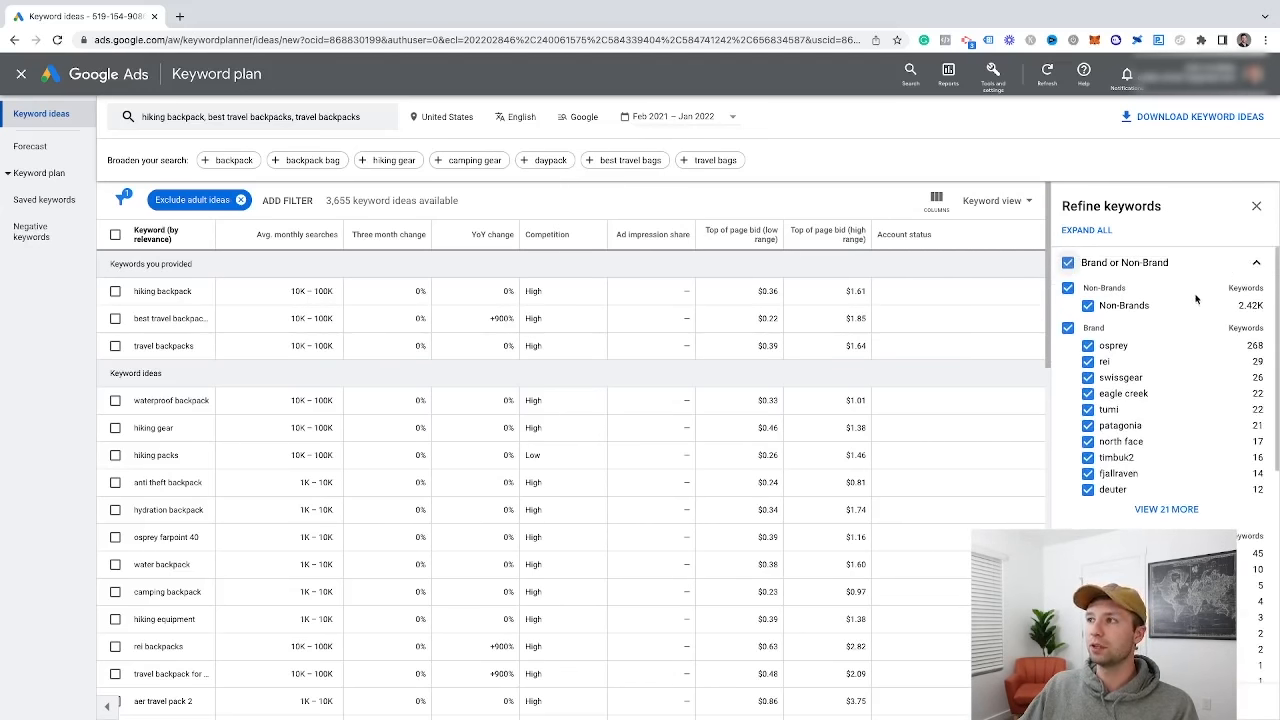
double_click(1138, 332)
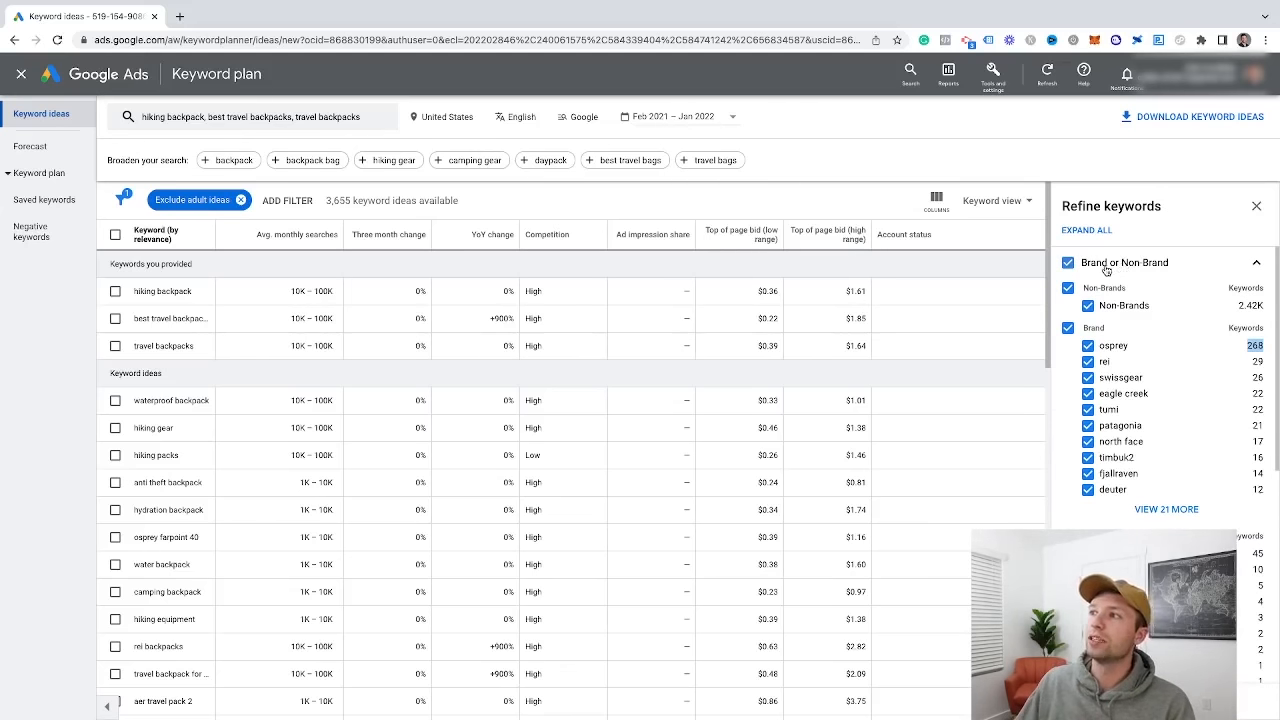
left_click_drag(1238, 306, 1264, 310)
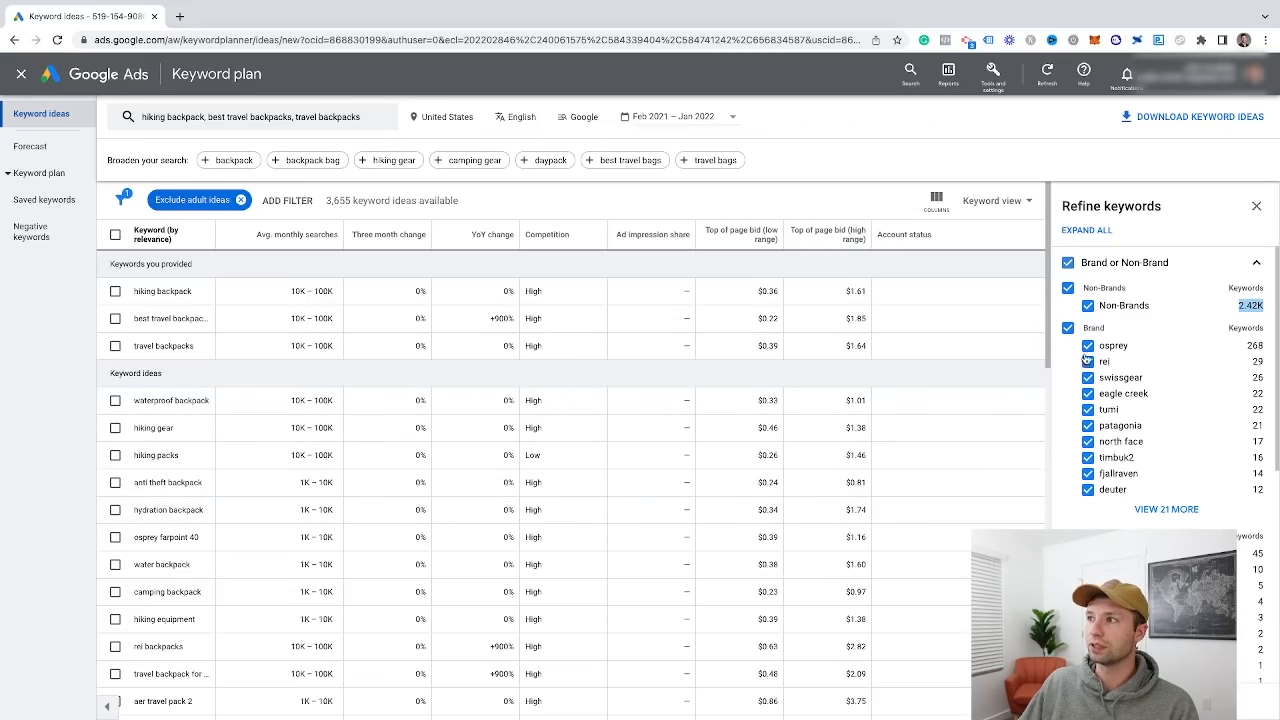
Exclude all Brand, Retailer and Other Brands keywords from the keyword ideas, keeping Non-Brands included.
left_click(1091, 396)
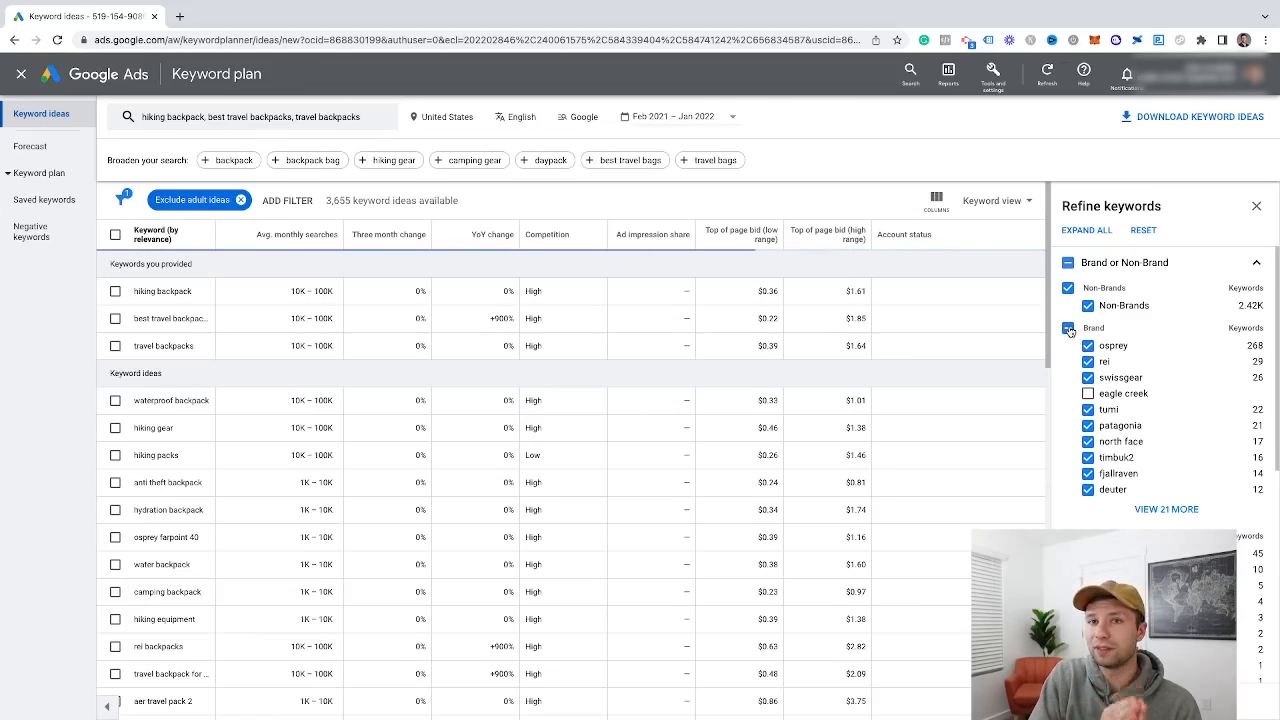
left_click(1068, 329)
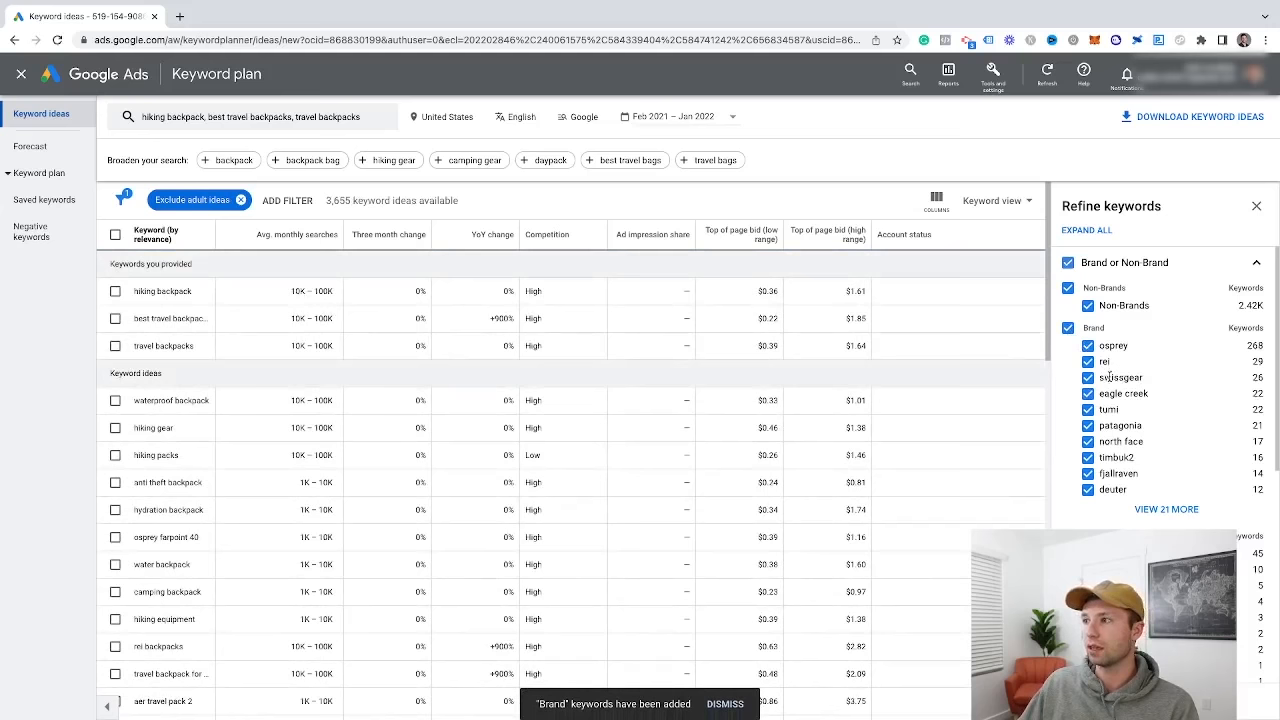
left_click(1068, 328)
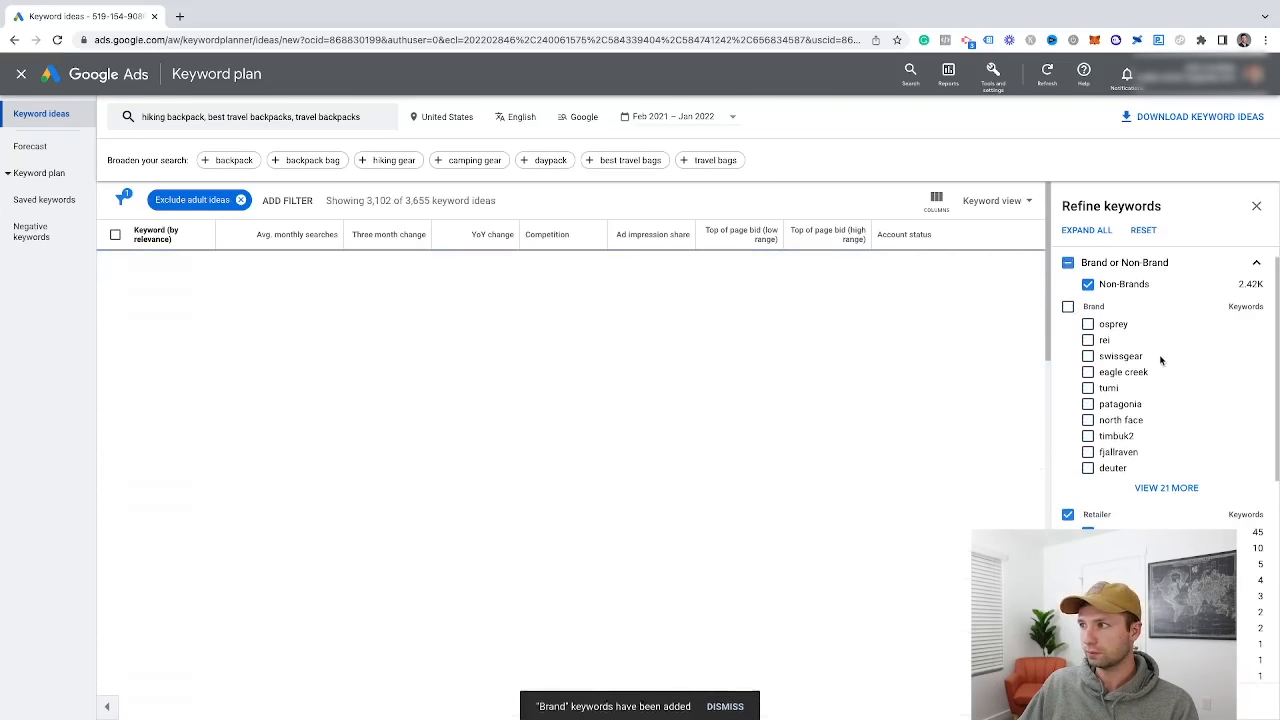
scroll(1181, 364, "up", 2)
scroll(1182, 380, "down", 1)
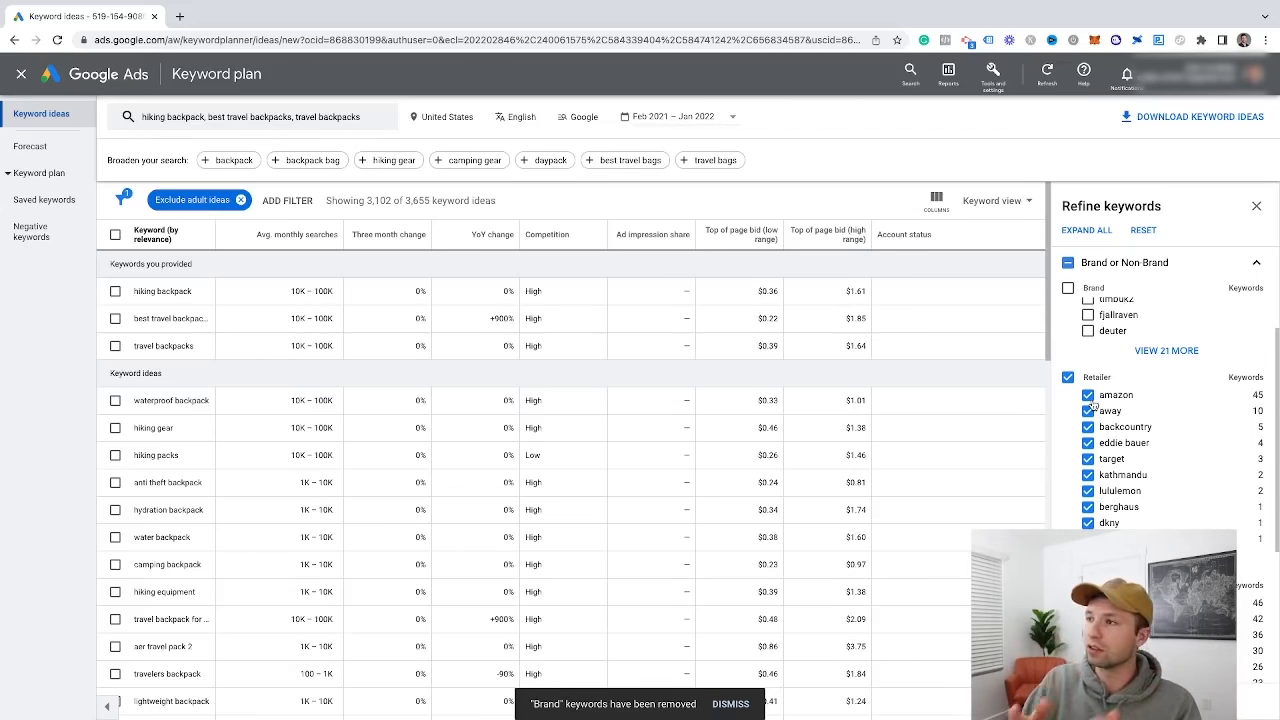
left_click(1069, 379)
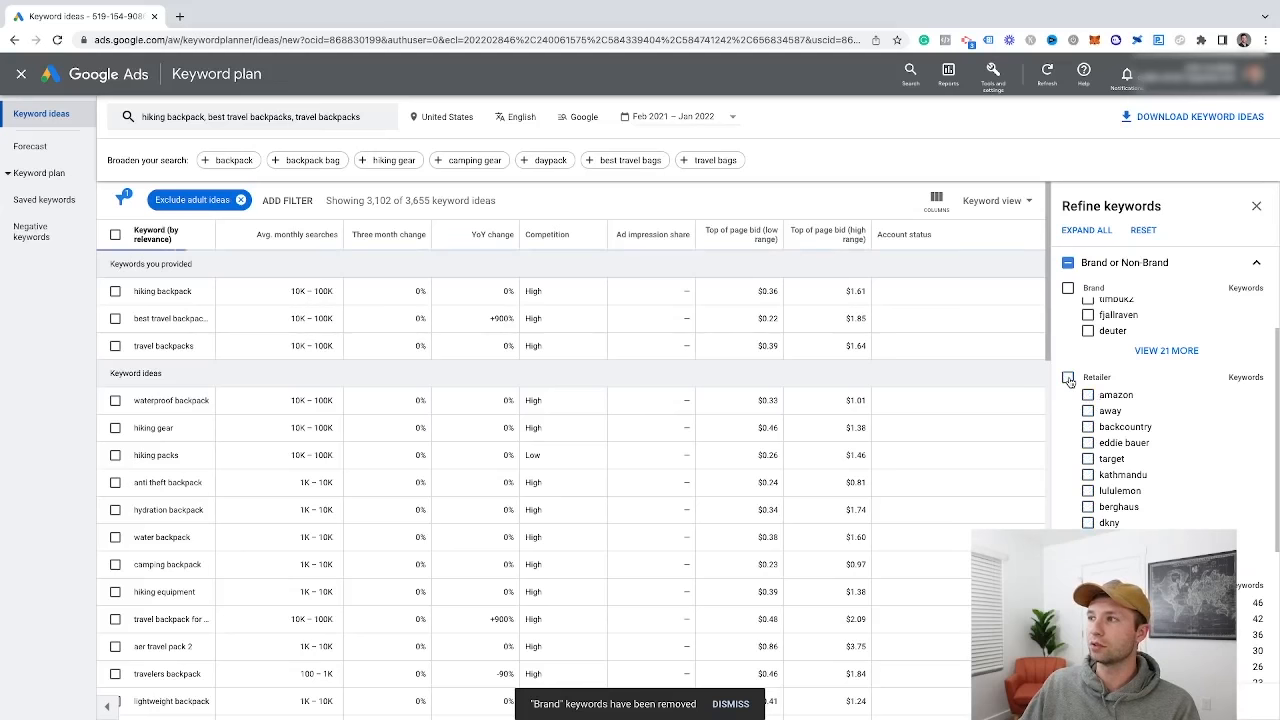
scroll(1180, 425, "down", 2)
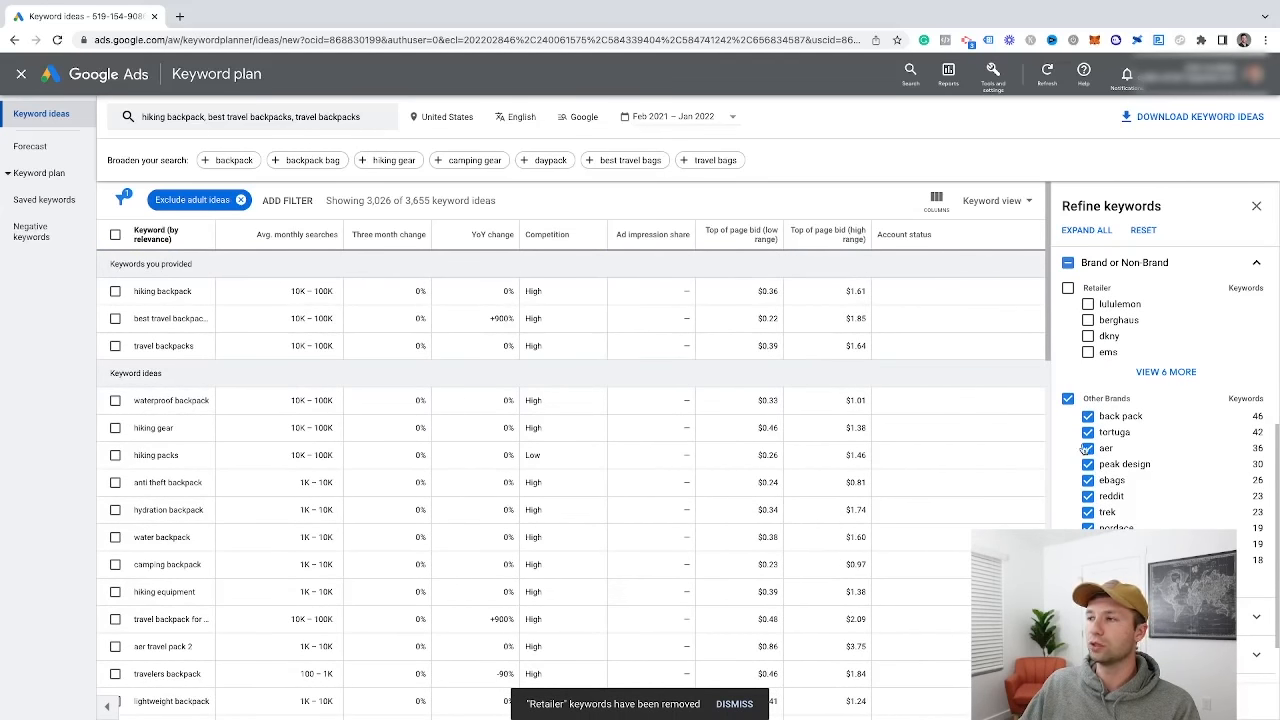
left_click(1069, 399)
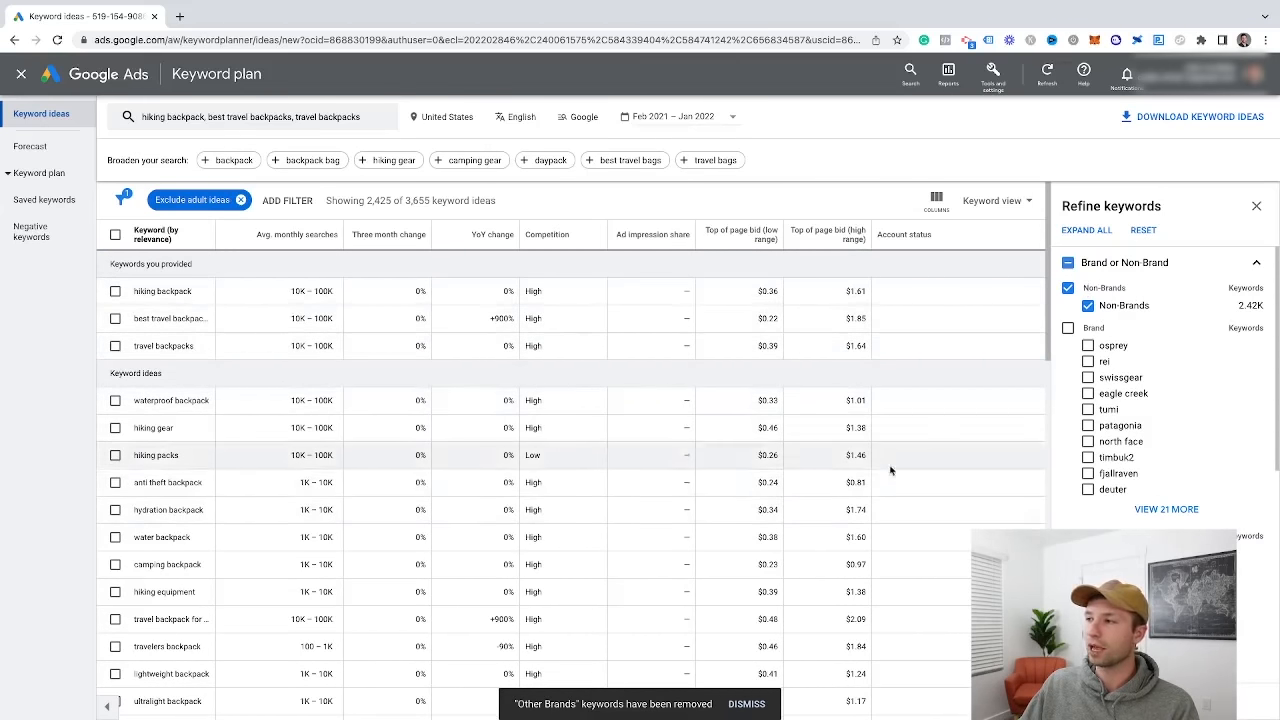
scroll(1194, 400, "down", 3)
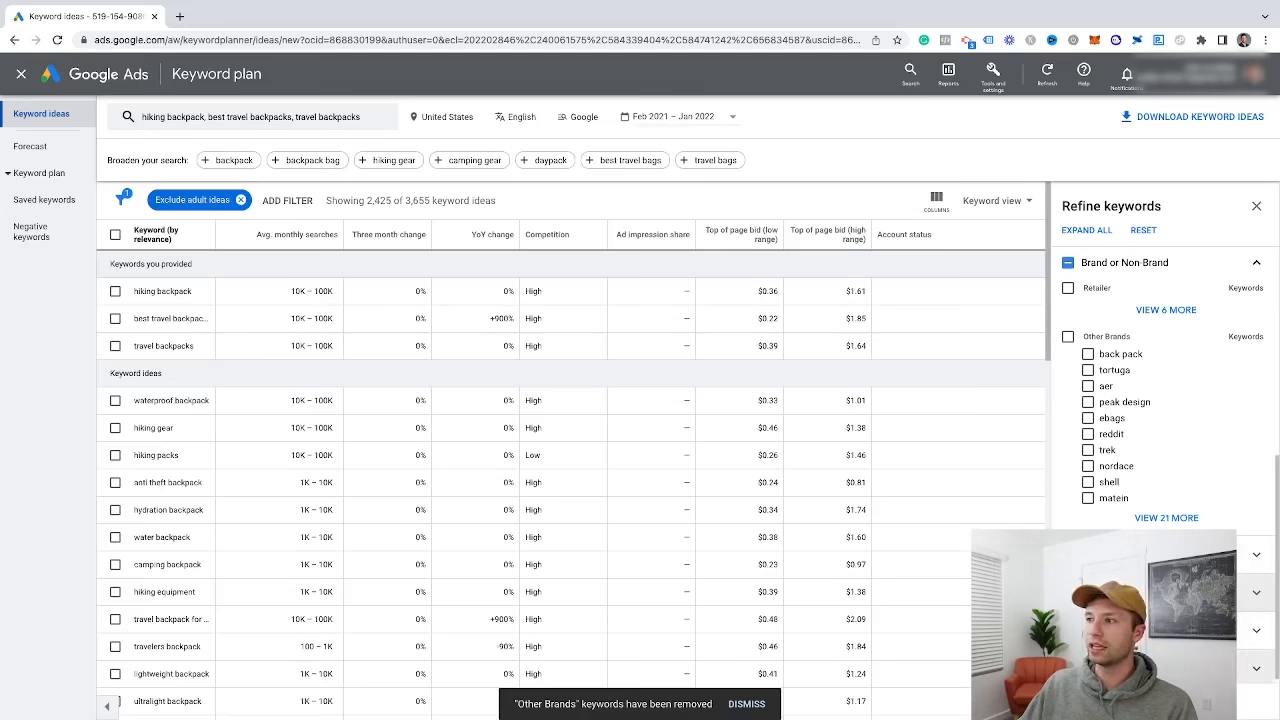
scroll(1146, 524, "up", 2)
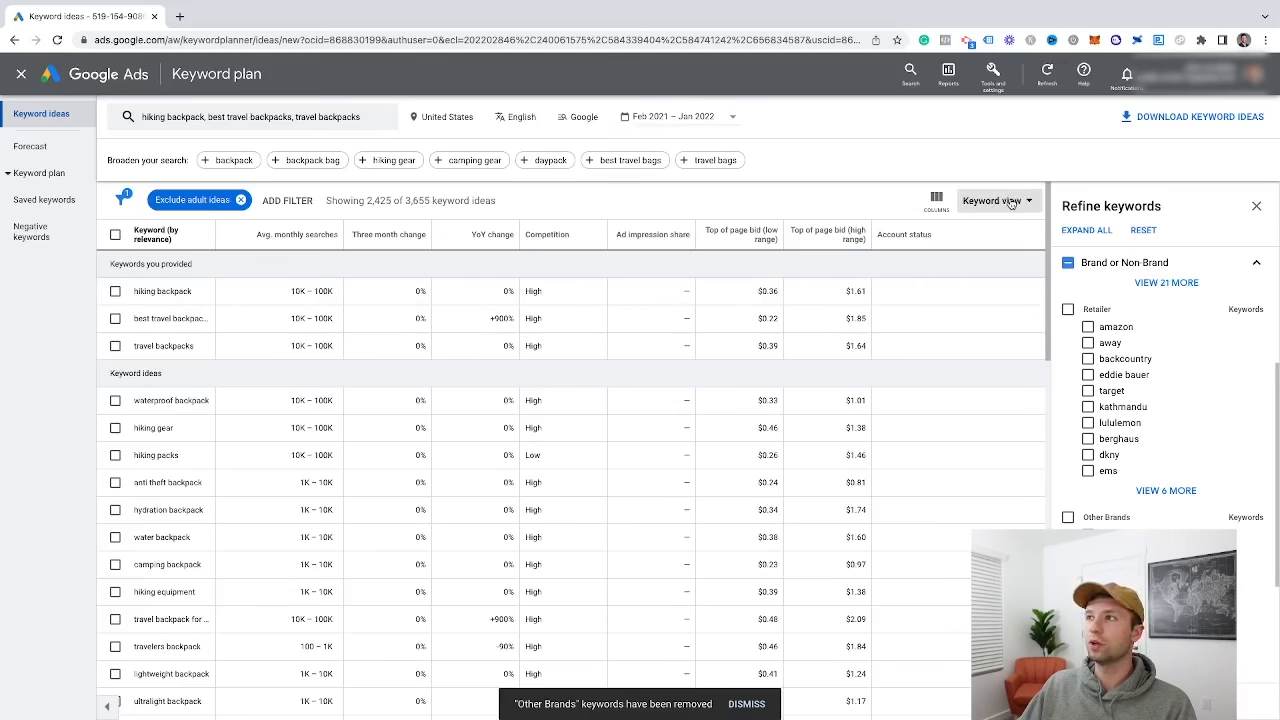
Switch the keyword ideas to grouped view and examine the full keywords in the Womens Hiking and Small Hiking groups.
left_click(1004, 202)
left_click(996, 251)
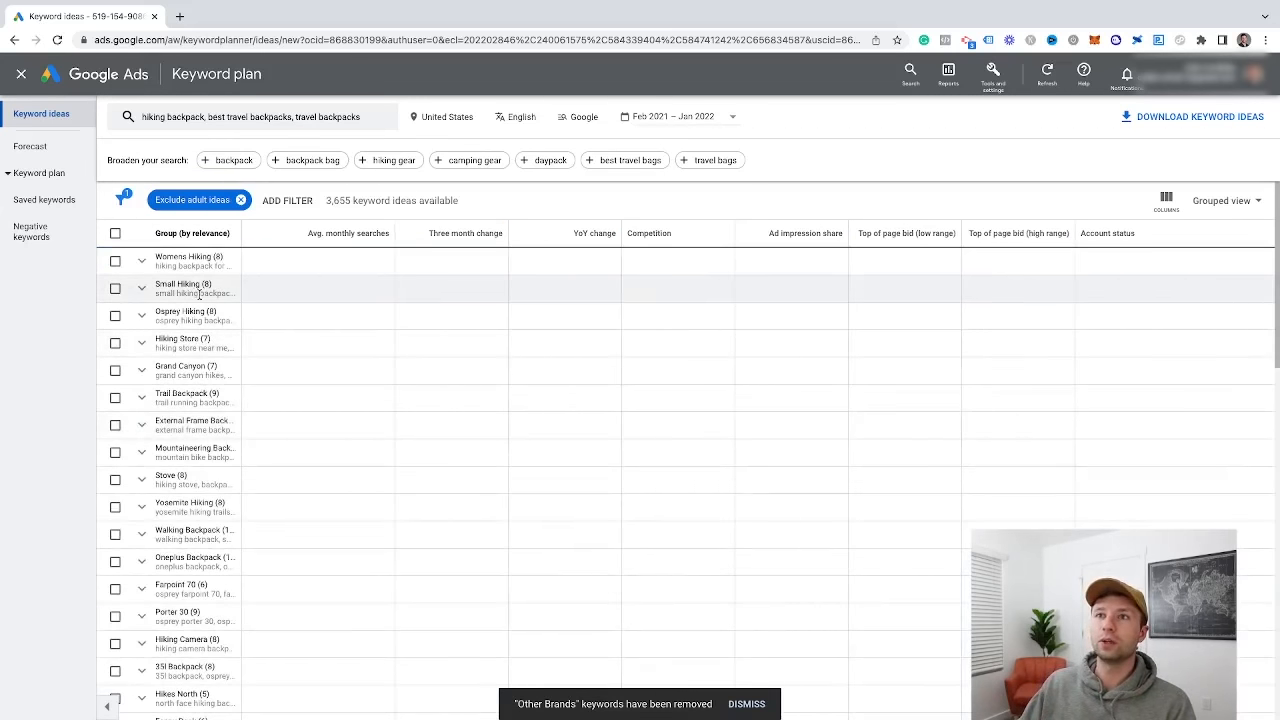
left_click(142, 262)
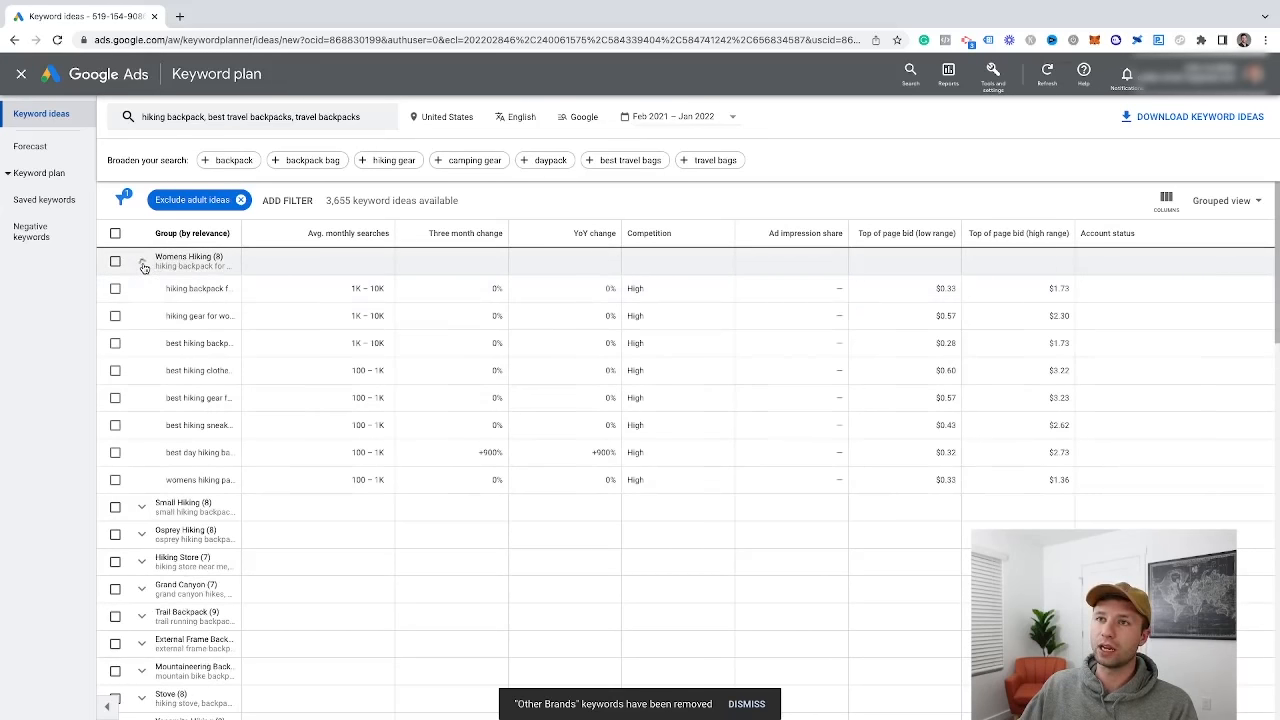
left_click_drag(241, 233, 355, 232)
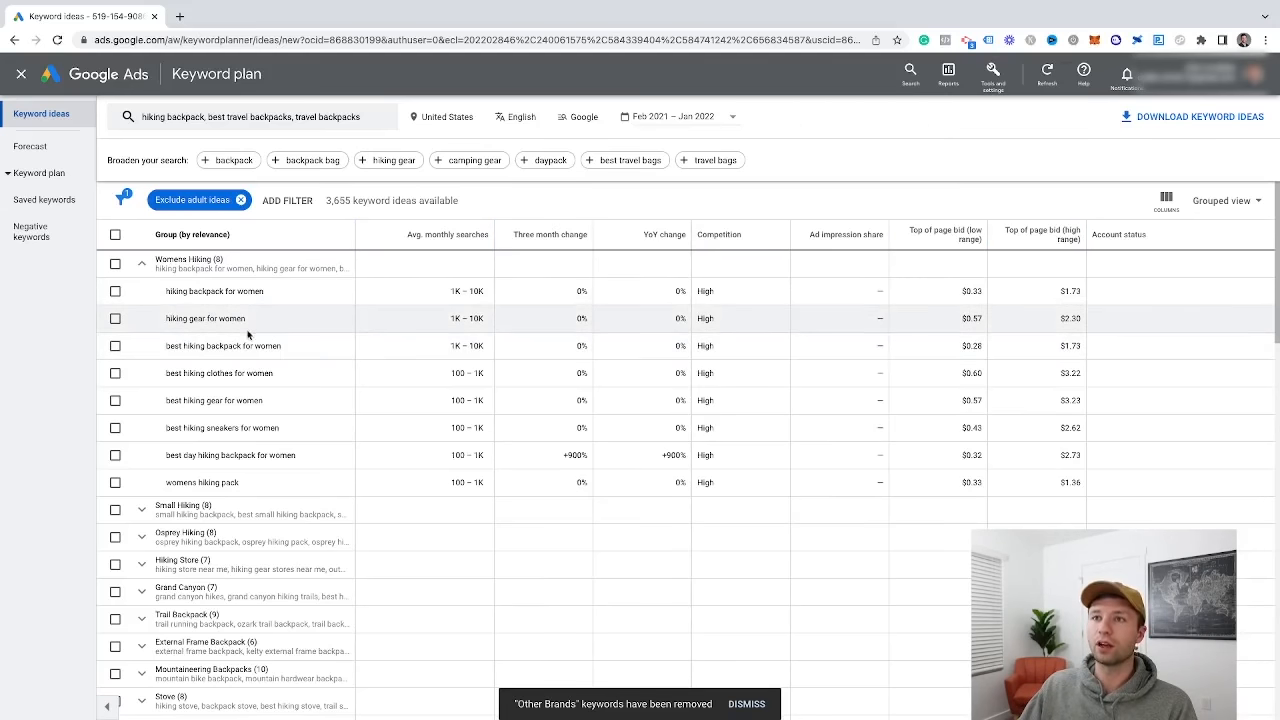
left_click(141, 264)
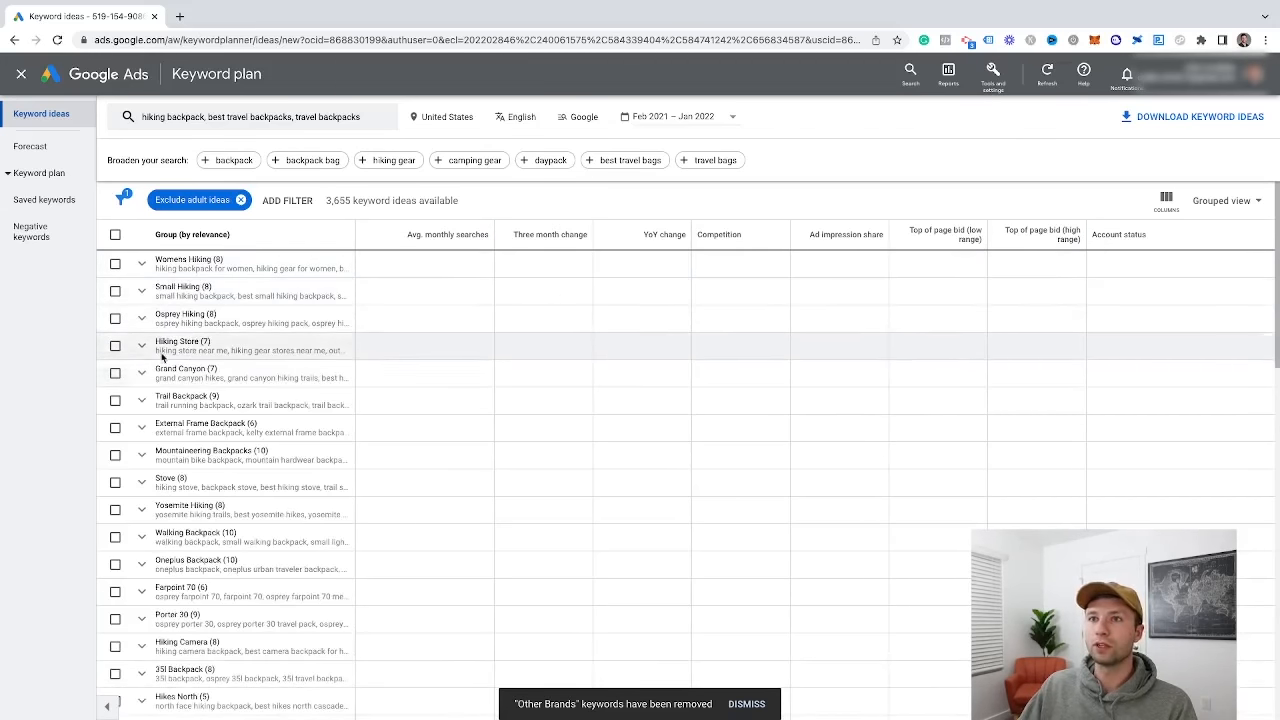
left_click(143, 292)
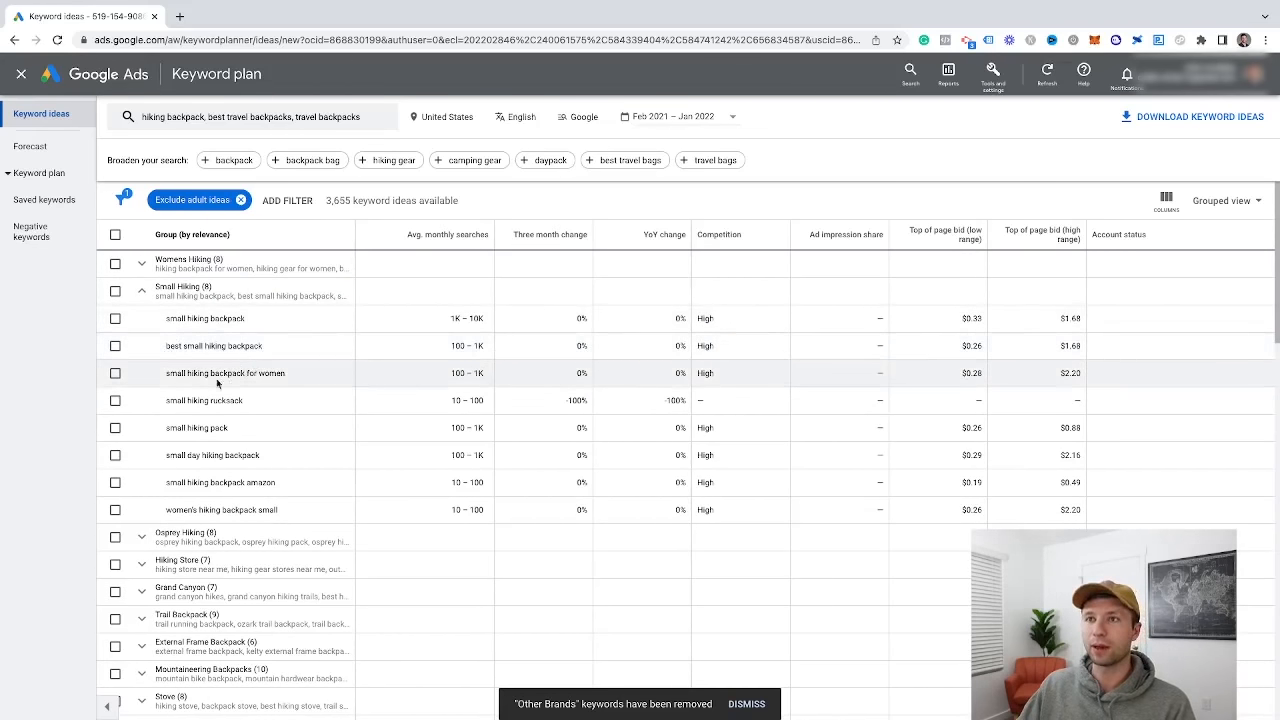
Collapse the Small Hiking group and switch the keyword ideas back to keyword view.
left_click(141, 291)
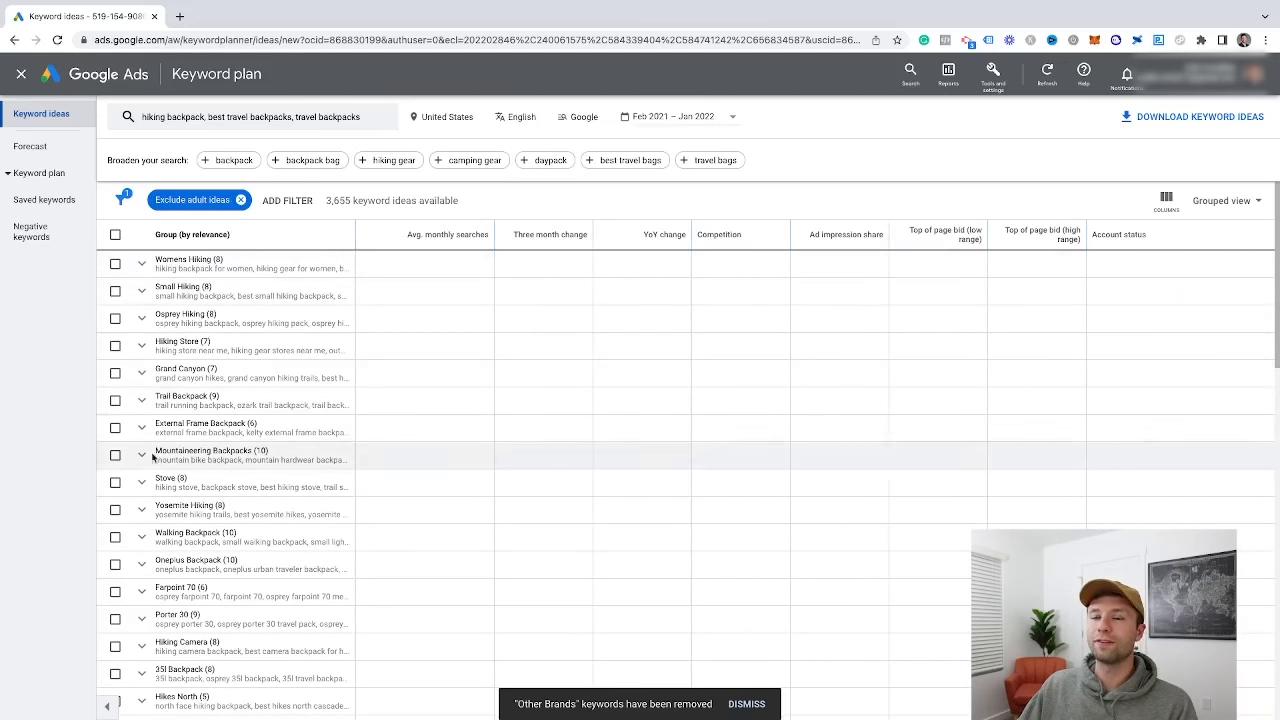
left_click(1249, 207)
left_click(1229, 229)
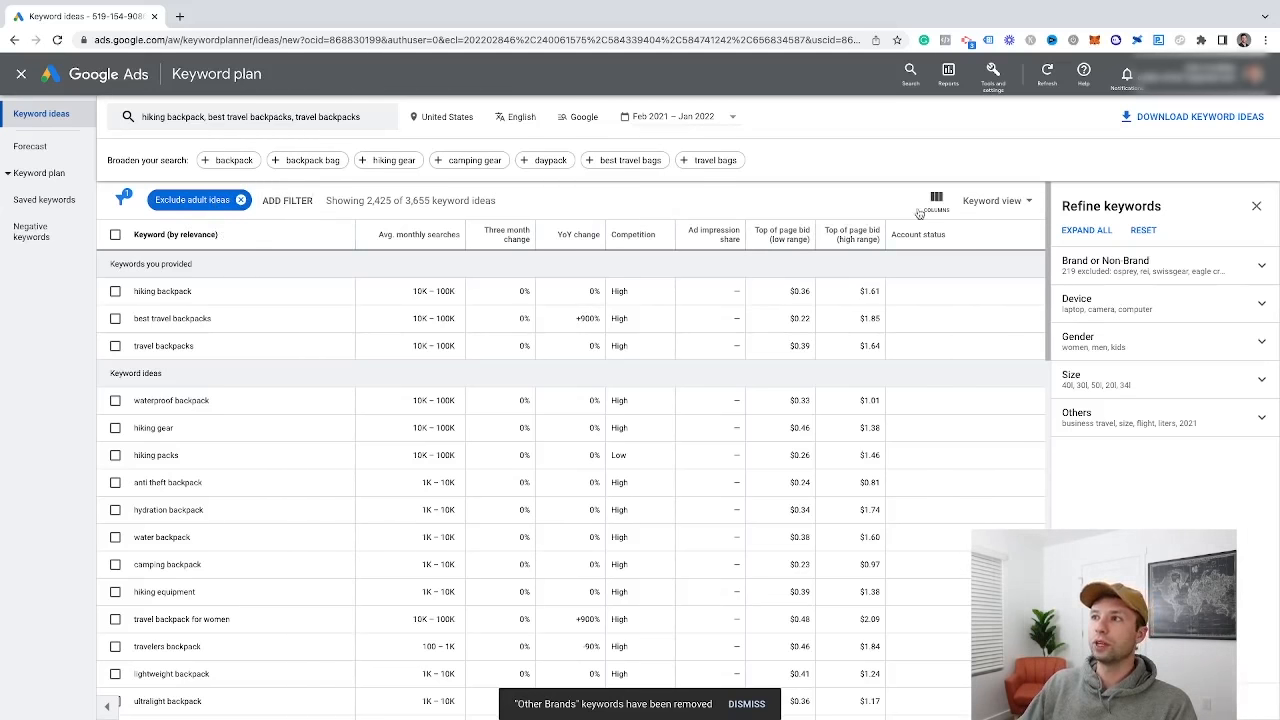
Filter the keyword ideas to text containing "camping" and check how many keywords match.
left_click(285, 200)
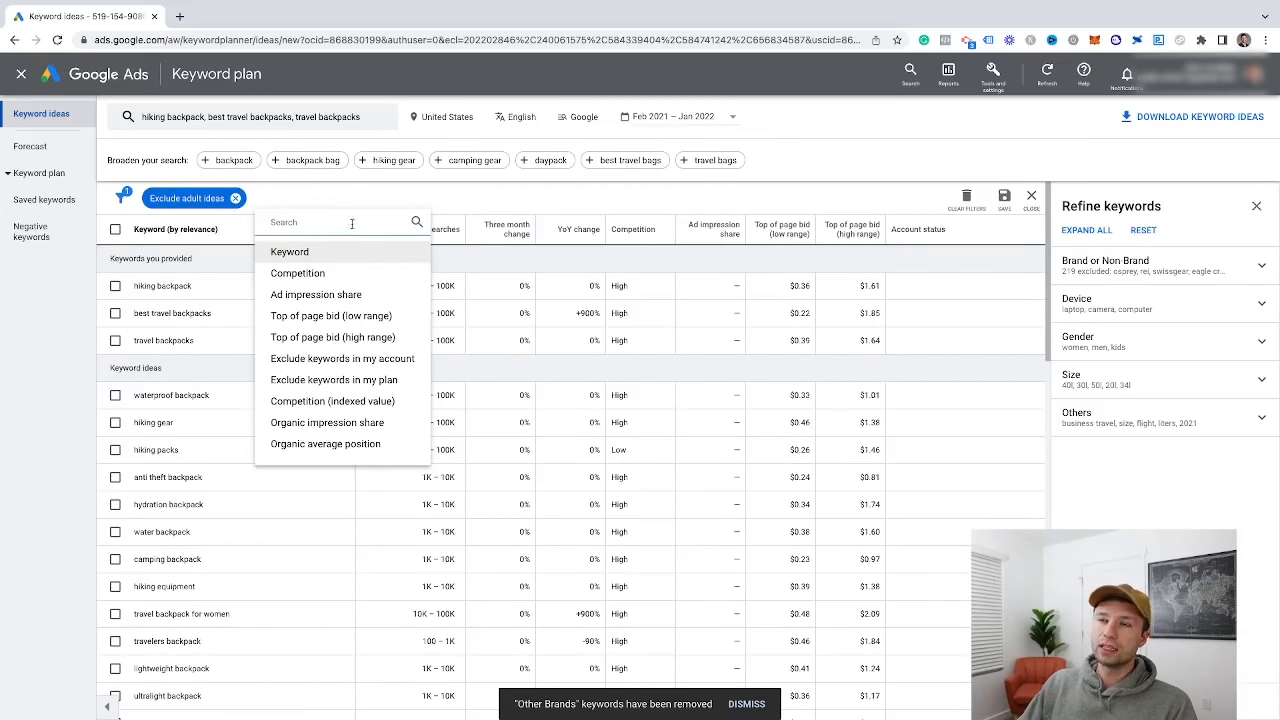
left_click(299, 252)
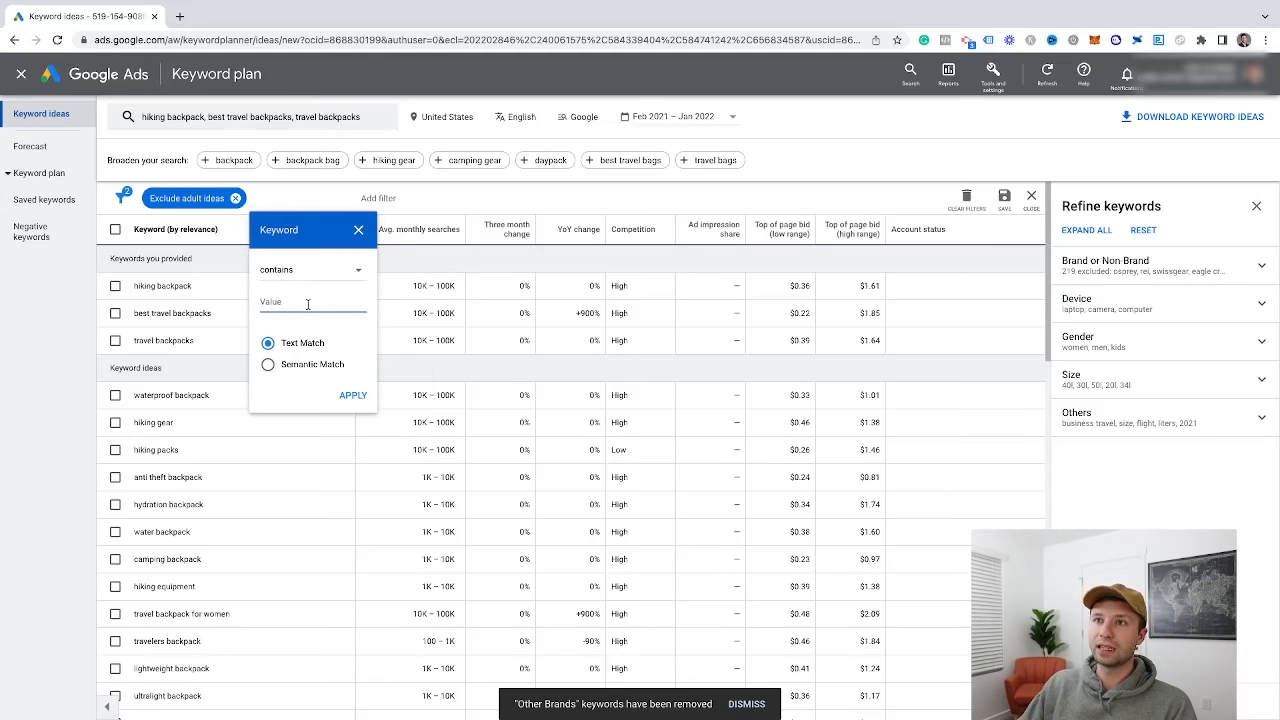
type("camping")
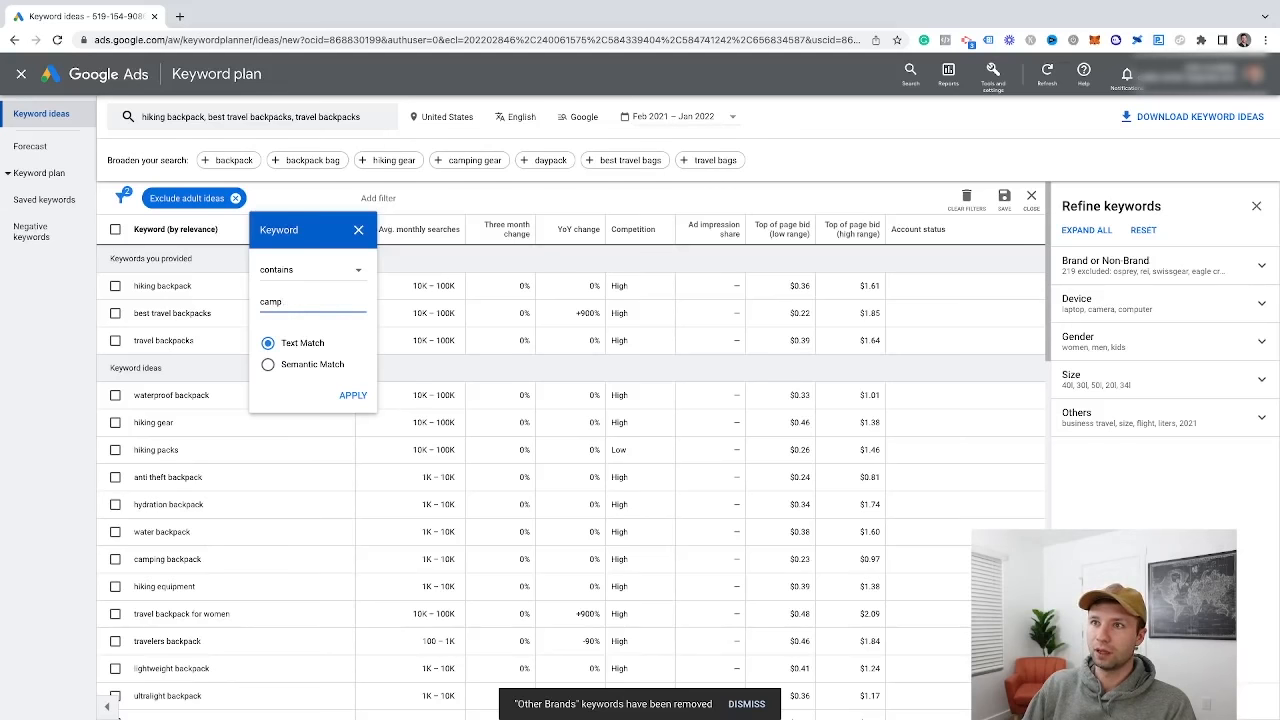
left_click(353, 395)
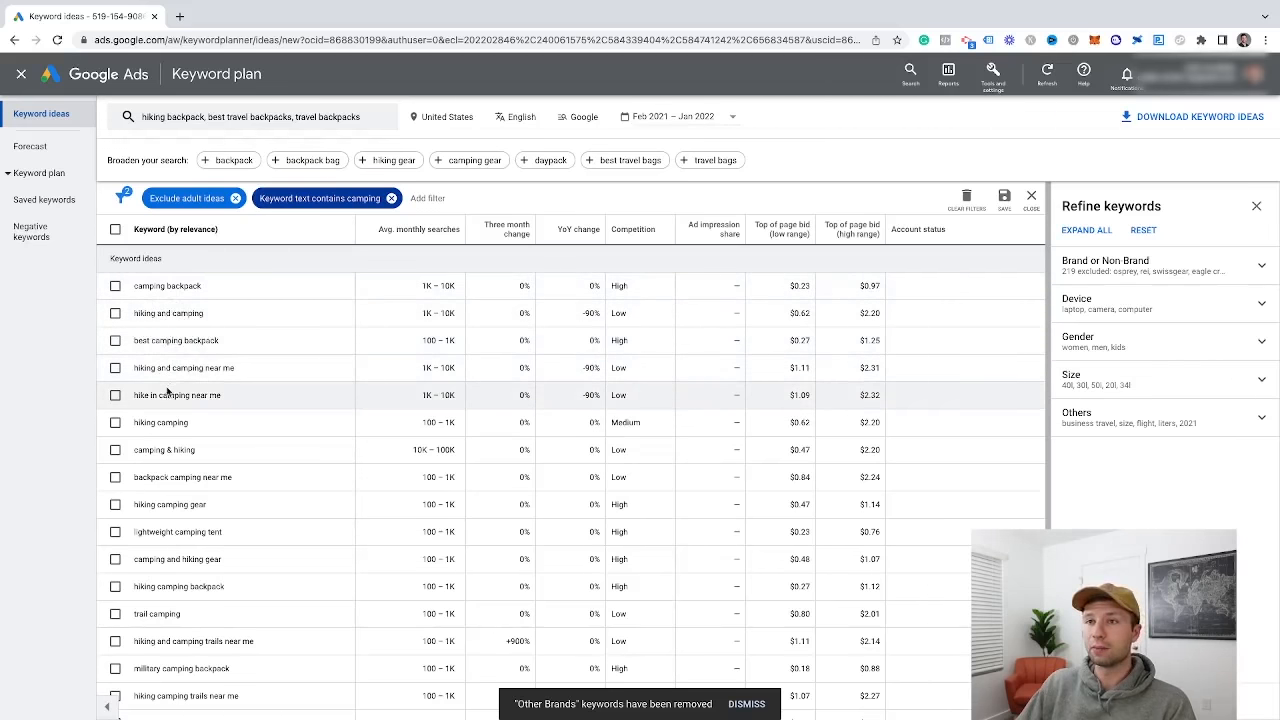
scroll(175, 410, "down", 2)
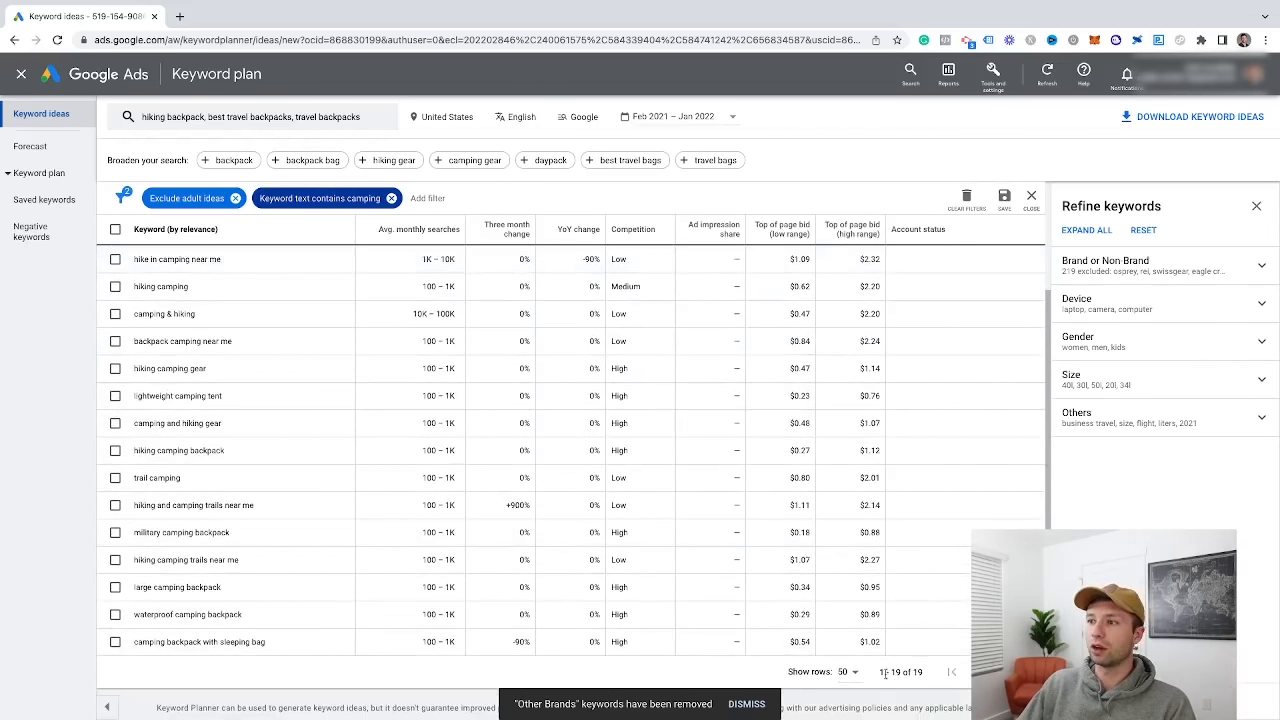
left_click_drag(881, 672, 932, 676)
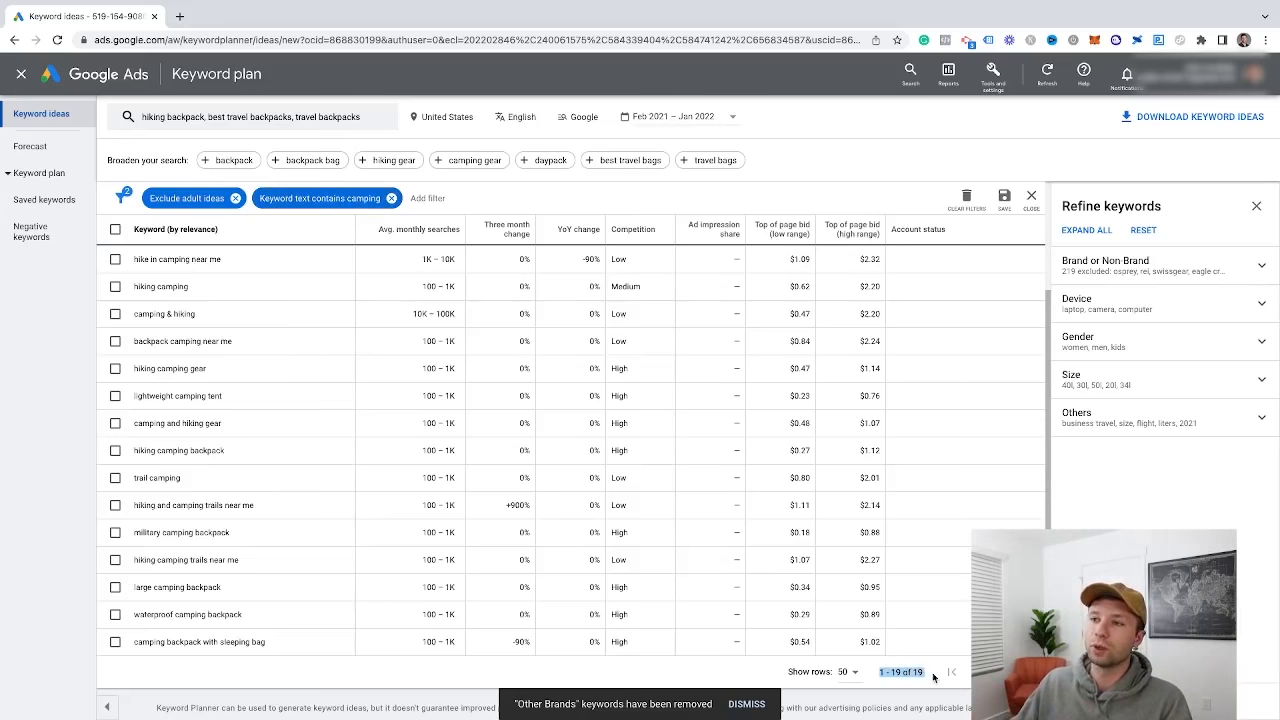
scroll(612, 420, "up", 3)
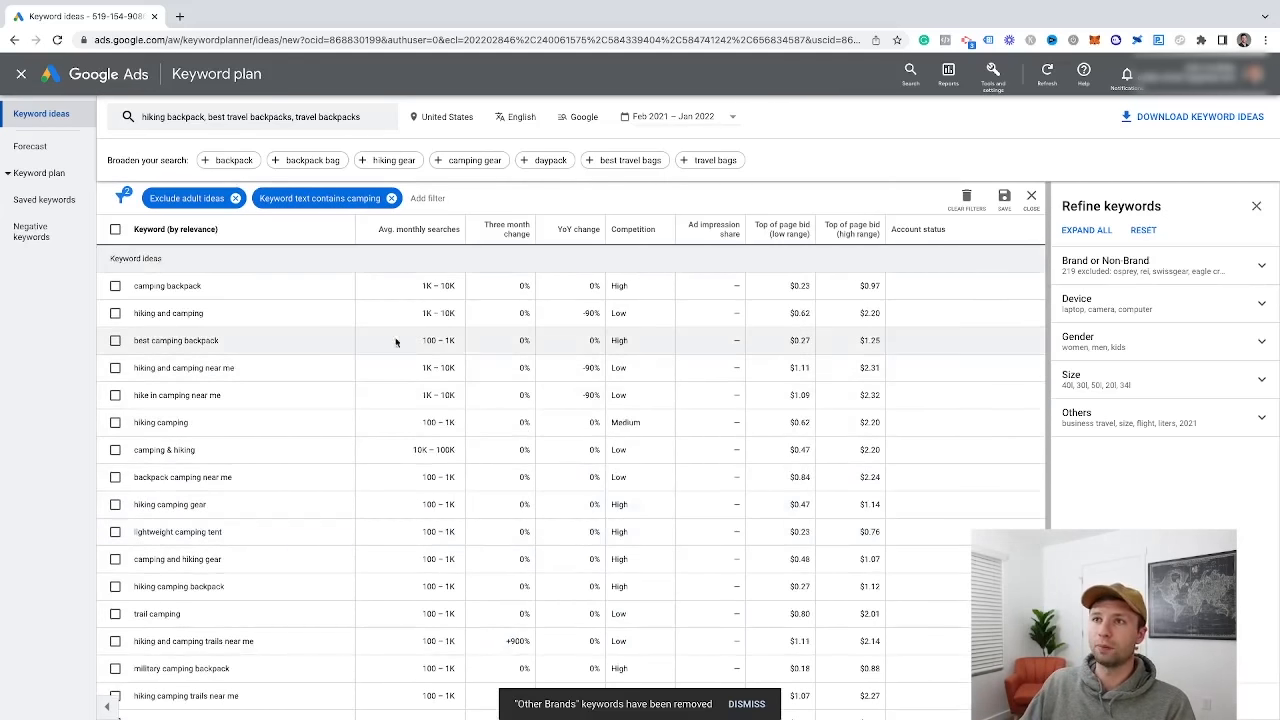
Remove the "camping" keyword text filter from the keyword ideas.
left_click(340, 199)
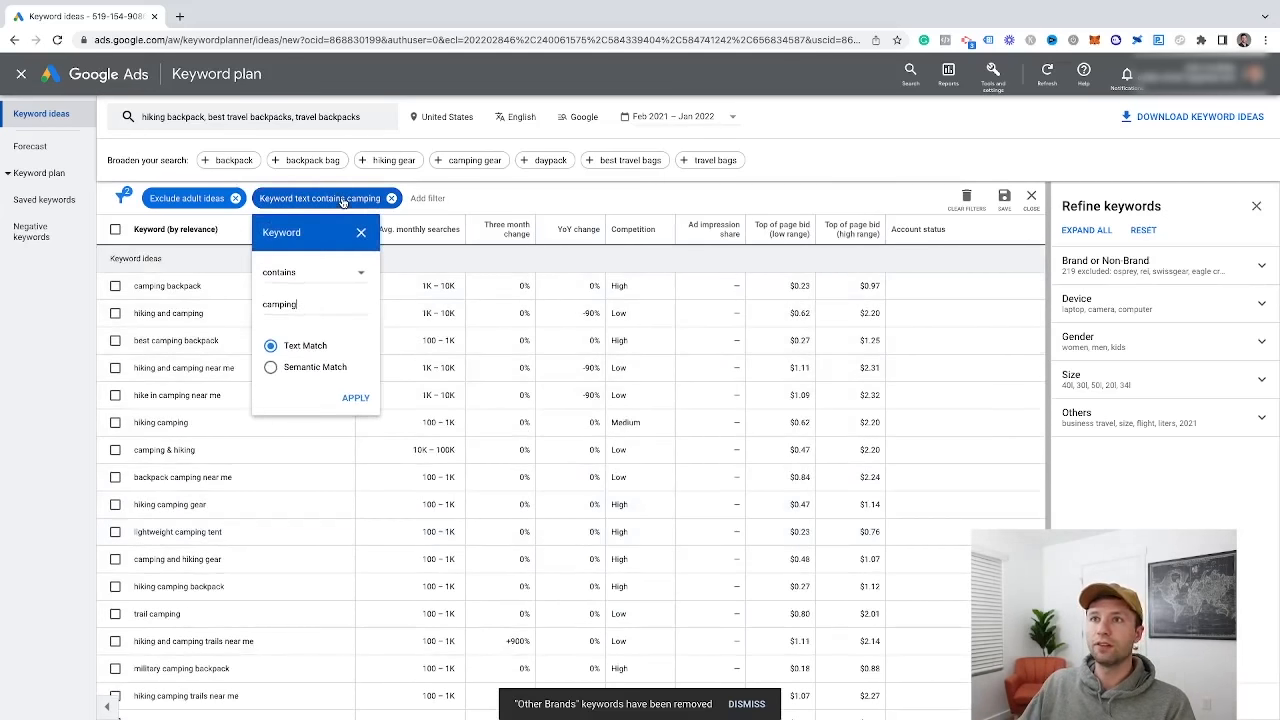
left_click(362, 233)
left_click(391, 198)
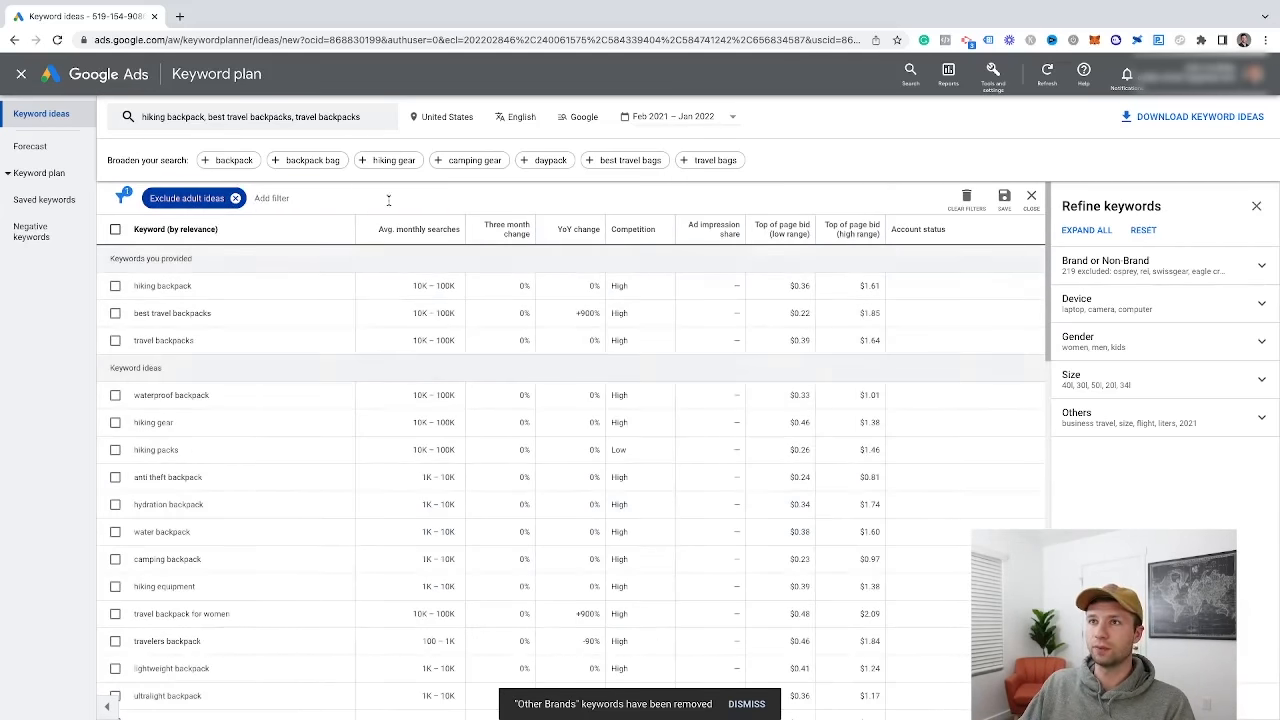
Examine the Competition filter's levels and the other available filter types without applying any.
left_click(294, 198)
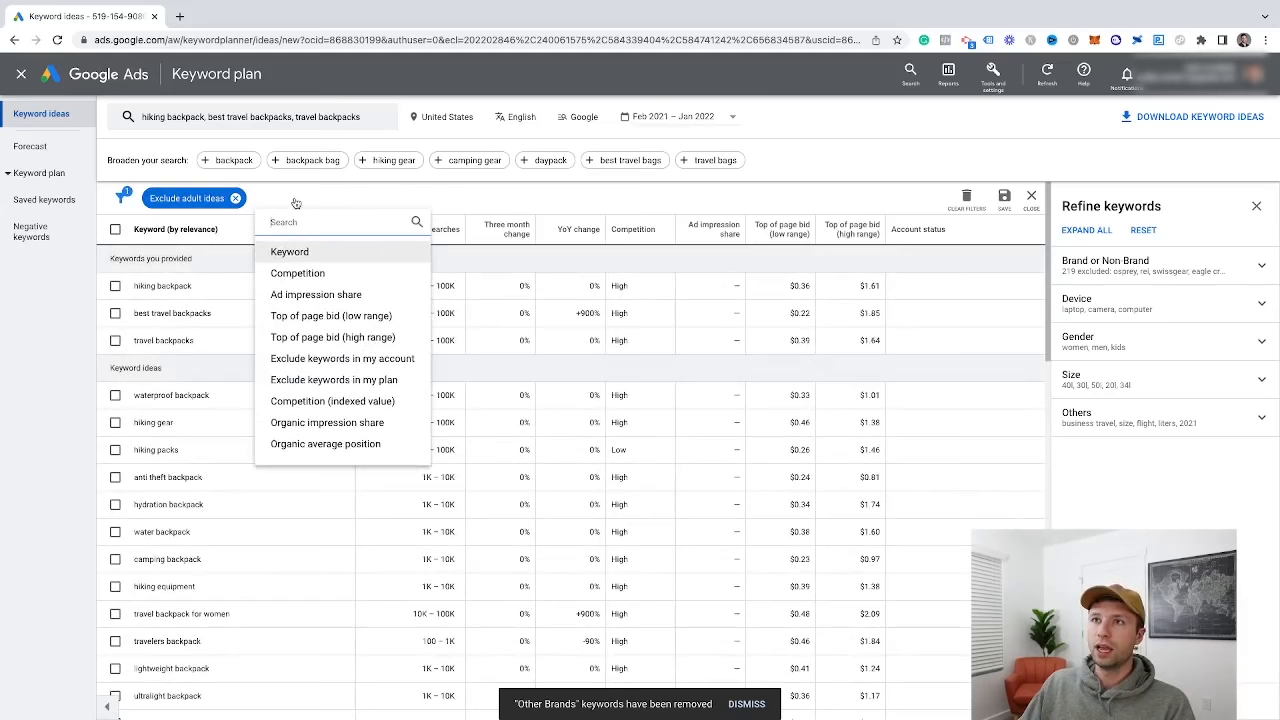
left_click(345, 276)
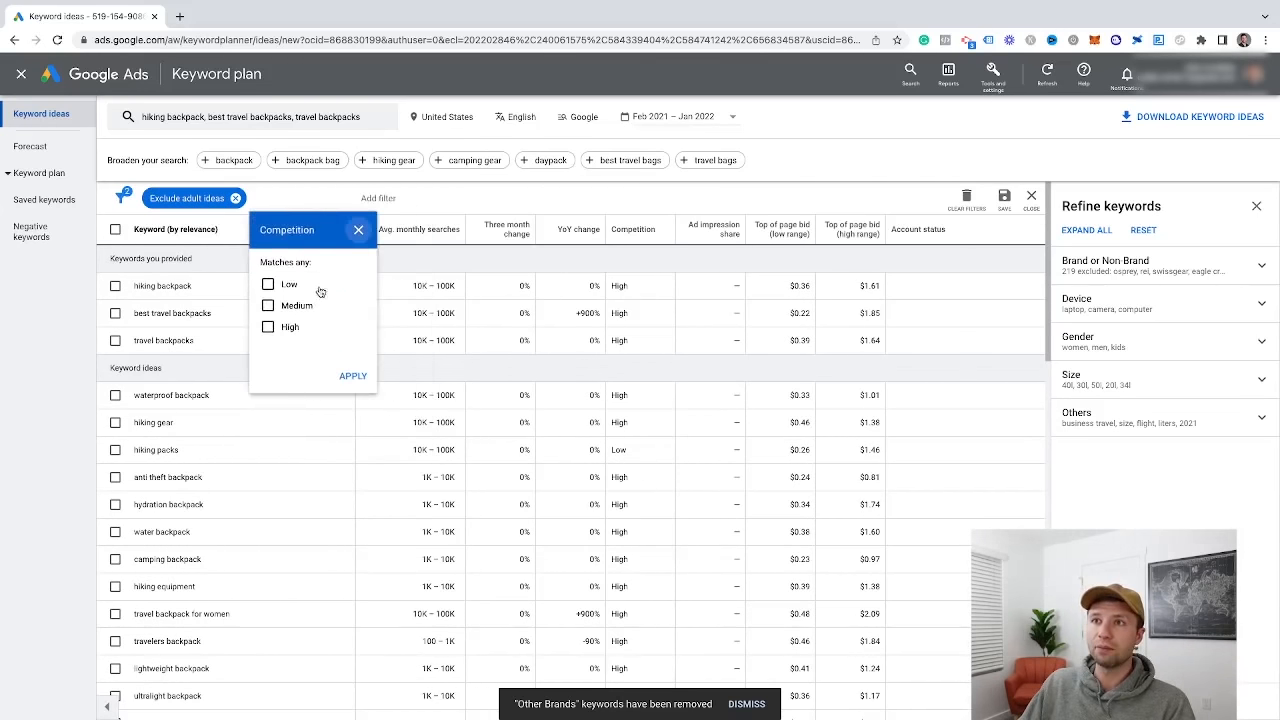
left_click(359, 229)
left_click(294, 198)
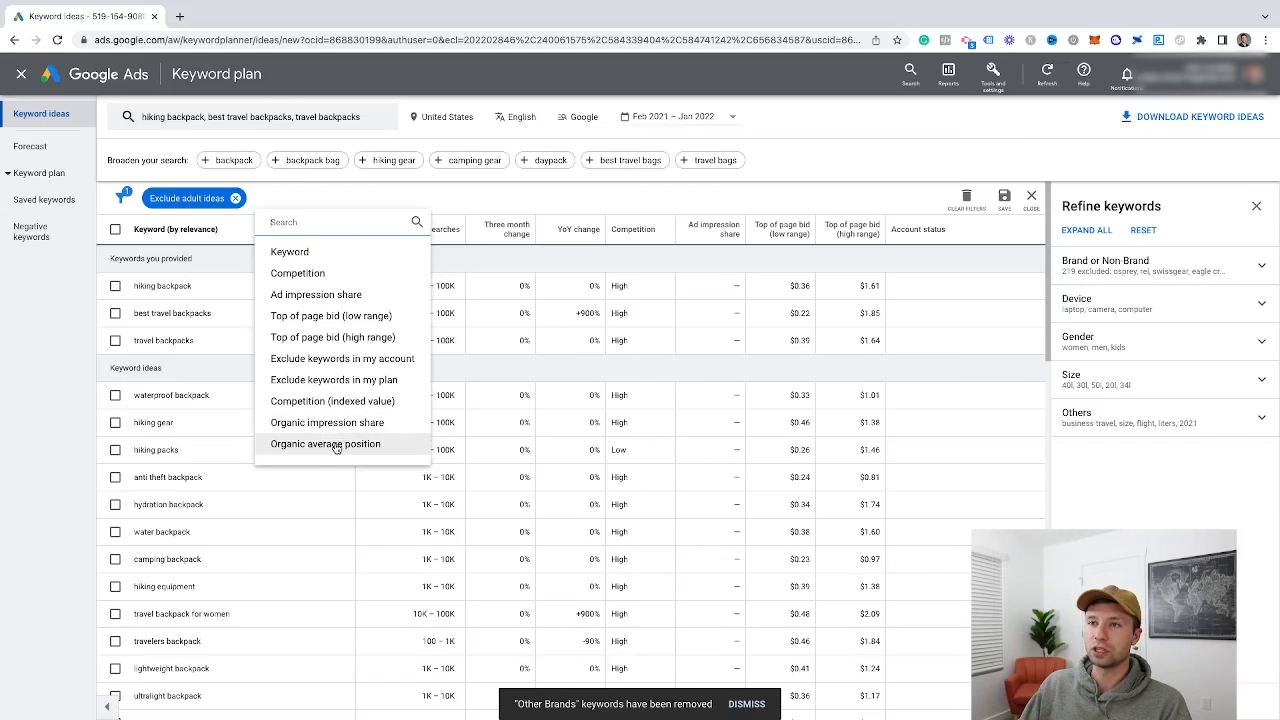
left_click(545, 237)
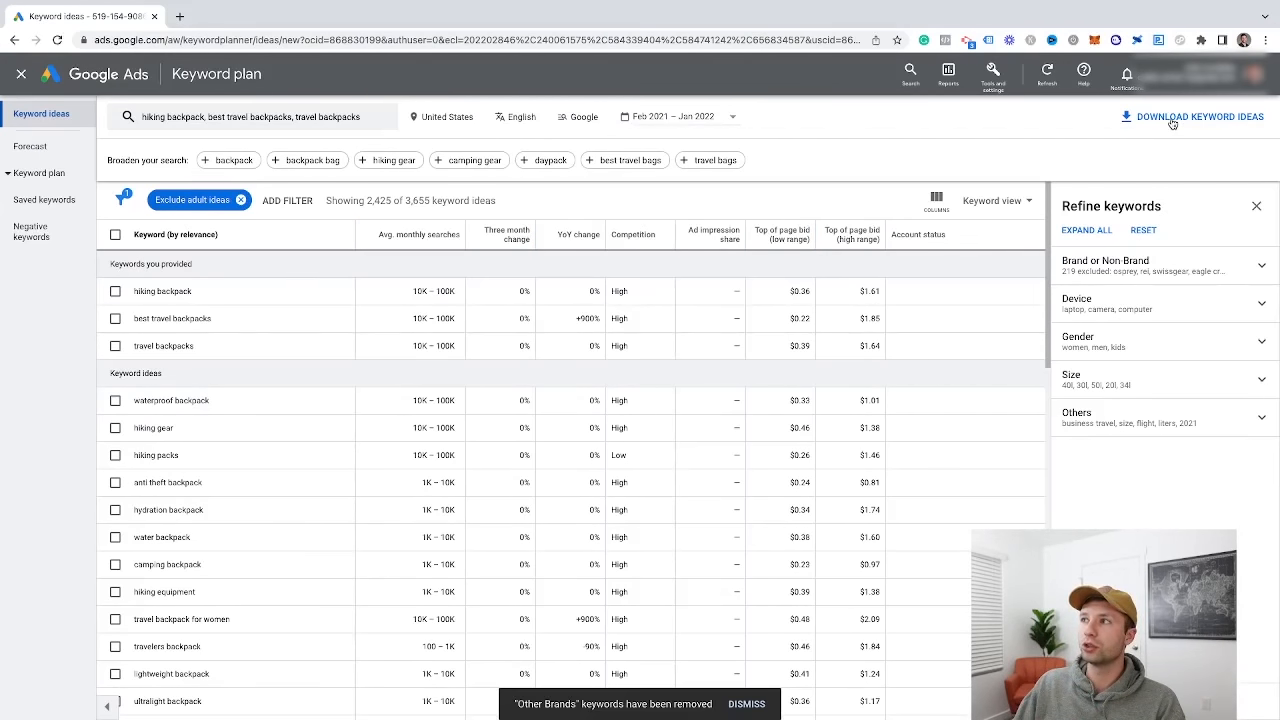
Check the formats offered for downloading the keyword ideas and skim the keyword list.
left_click(1180, 122)
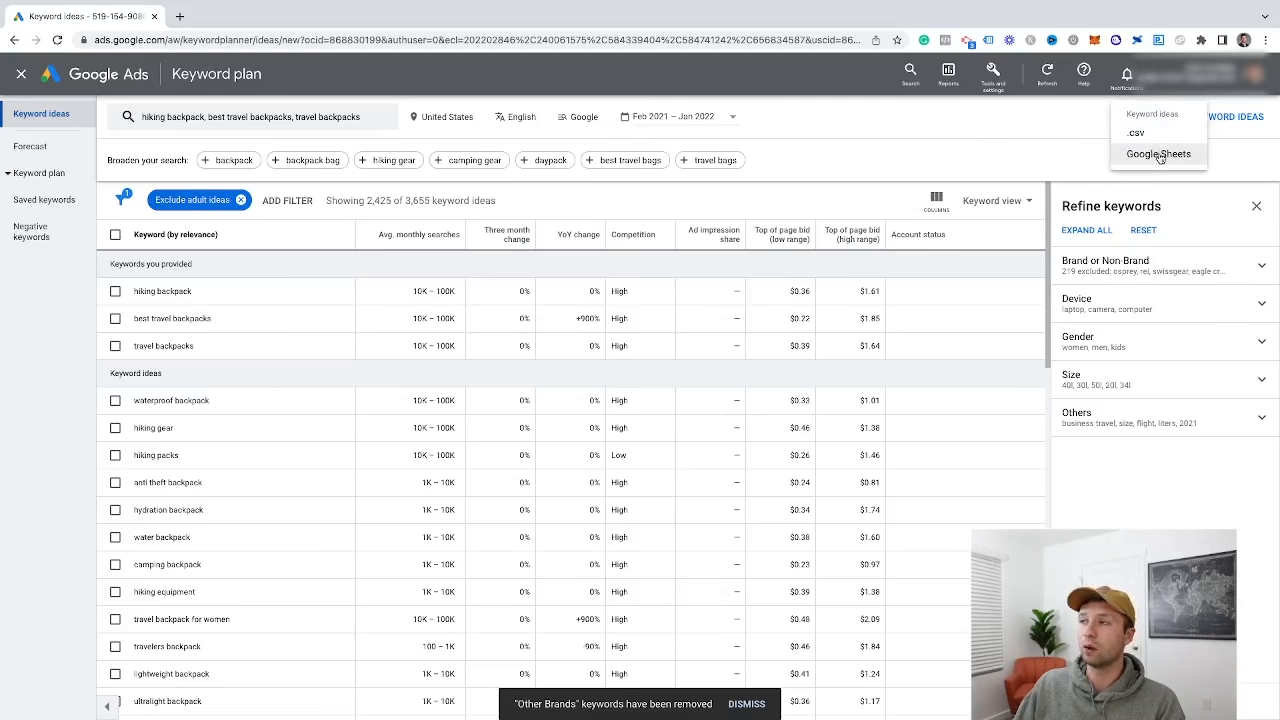
left_click(985, 151)
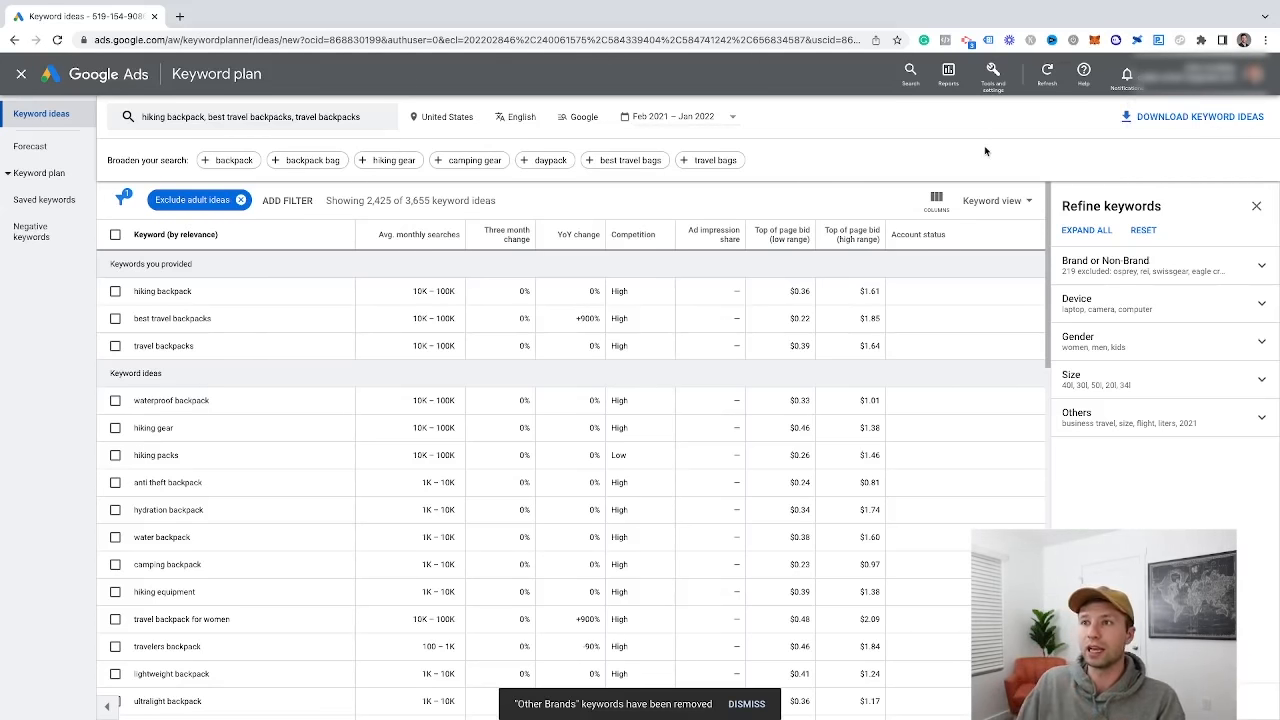
scroll(656, 373, "down", 15)
scroll(656, 373, "up", 15)
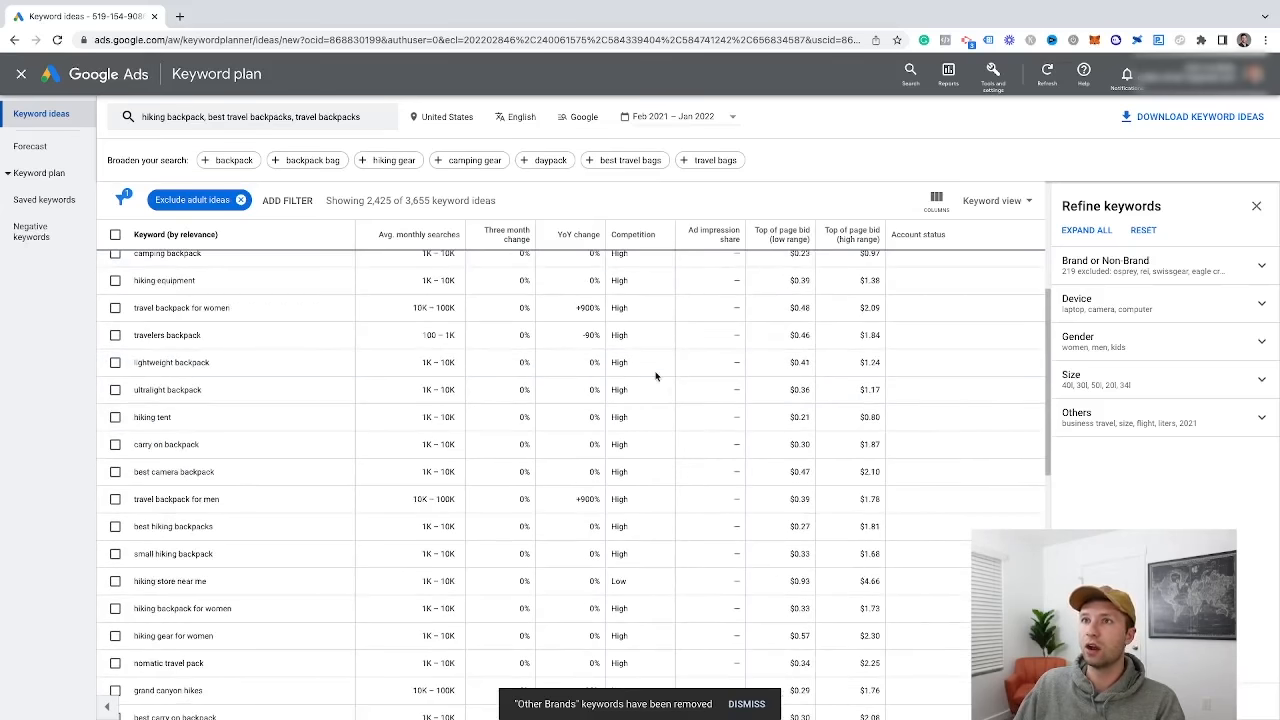
Apply a keyword filter with text match containing "camping" to the keyword ideas.
left_click(287, 200)
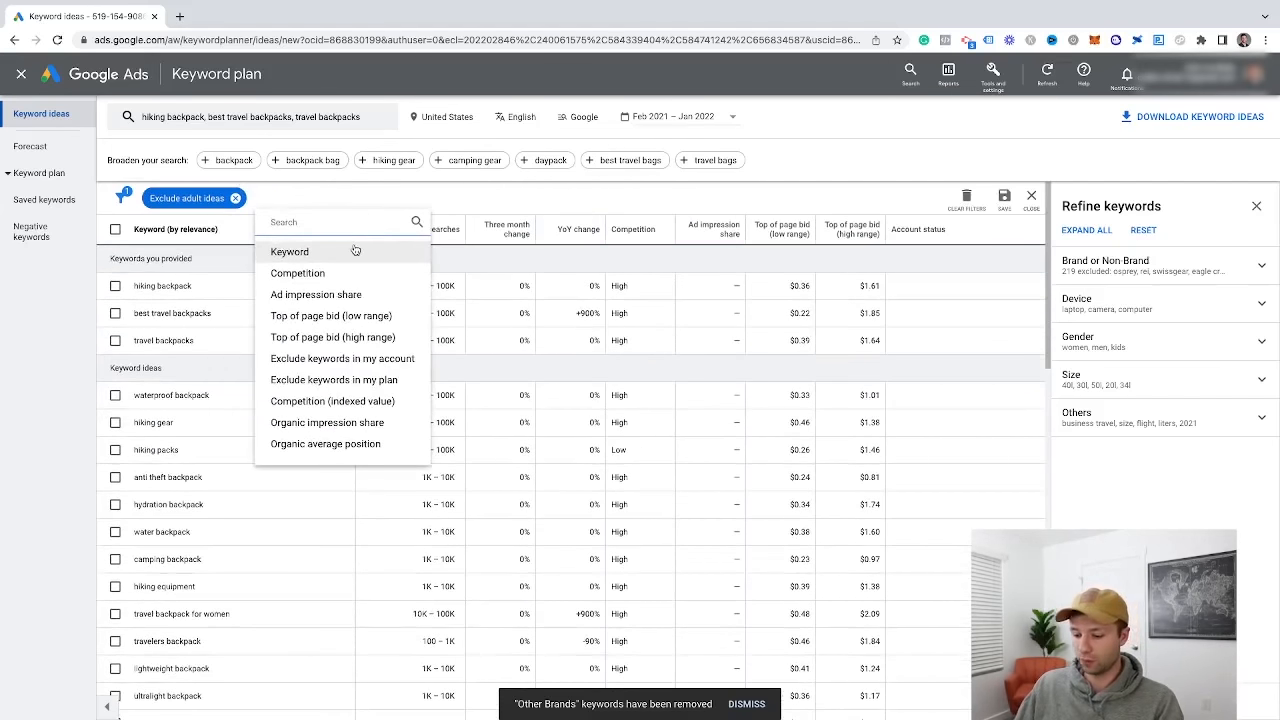
type("cam")
key("BackSpace")
key("BackSpace")
key("BackSpace")
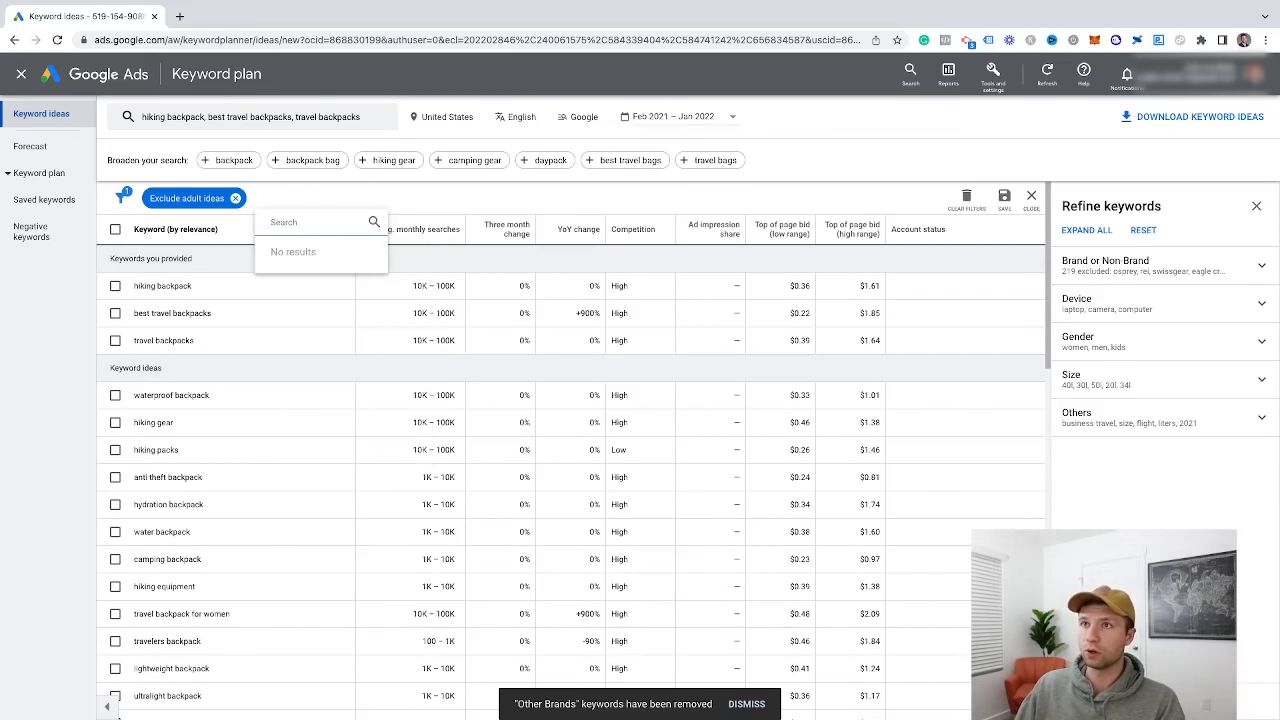
type("key")
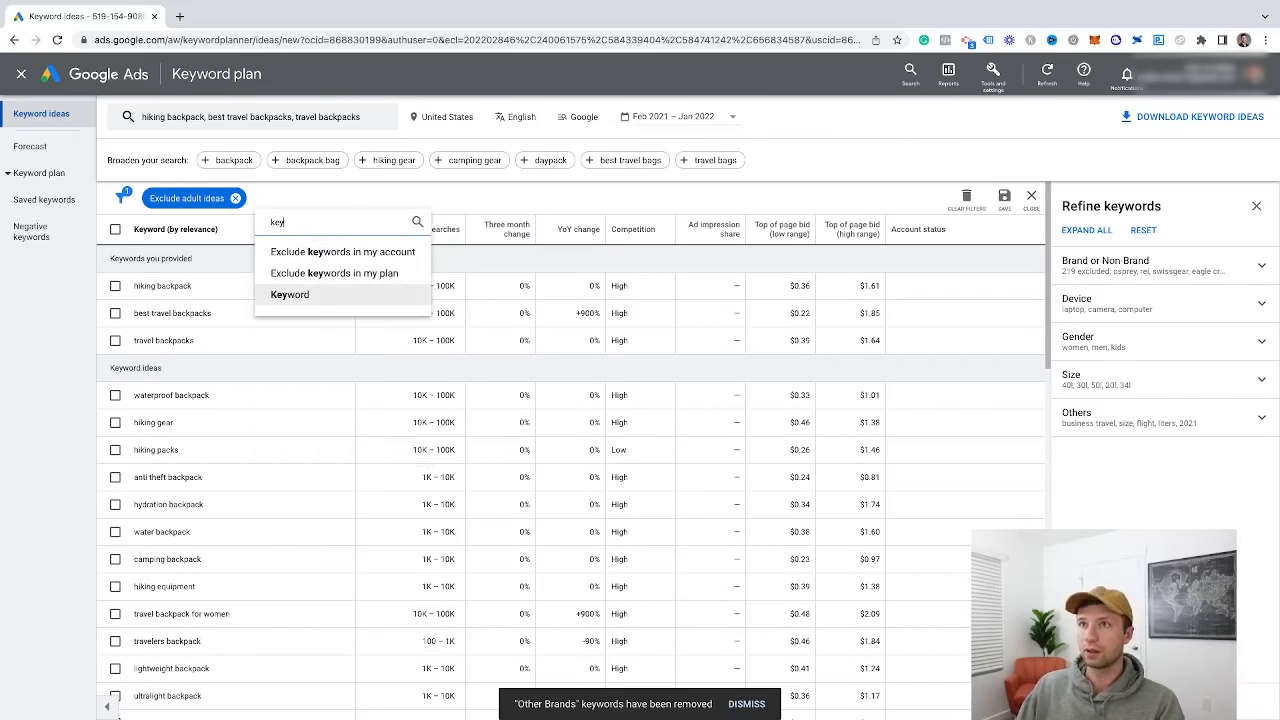
left_click(300, 294)
type("camp")
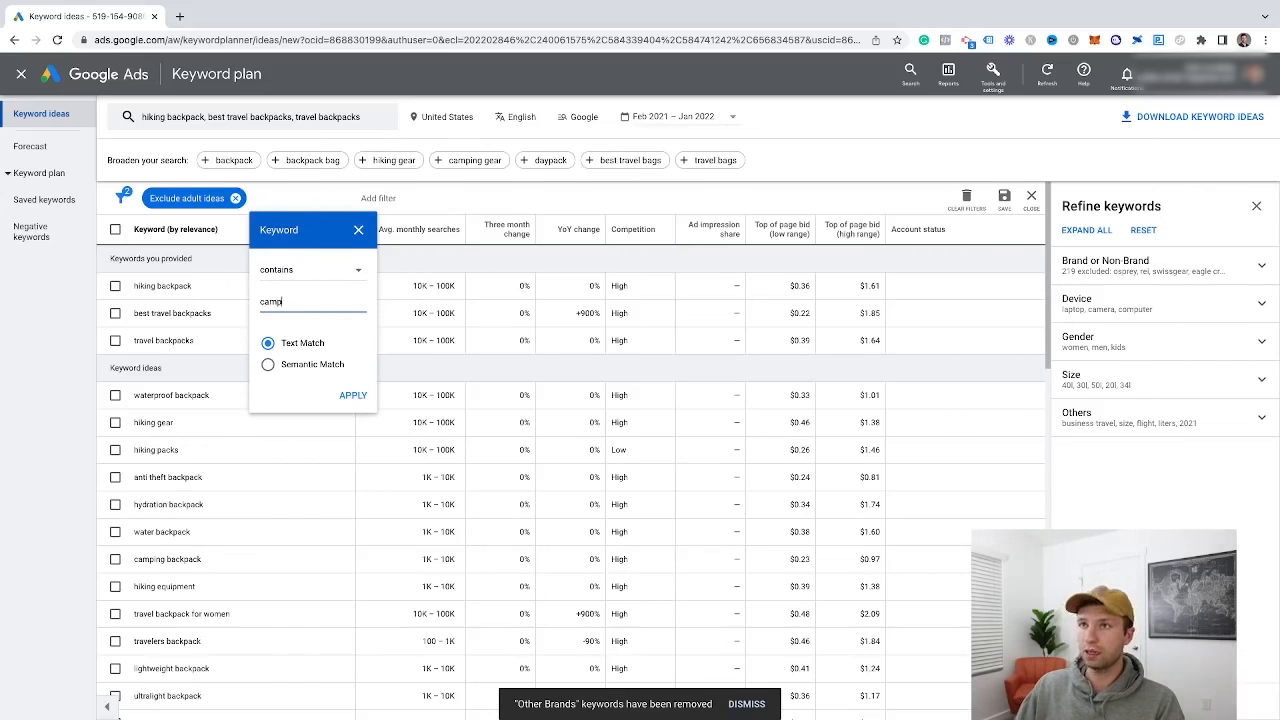
type("ign")
key("BackSpace")
key("BackSpace")
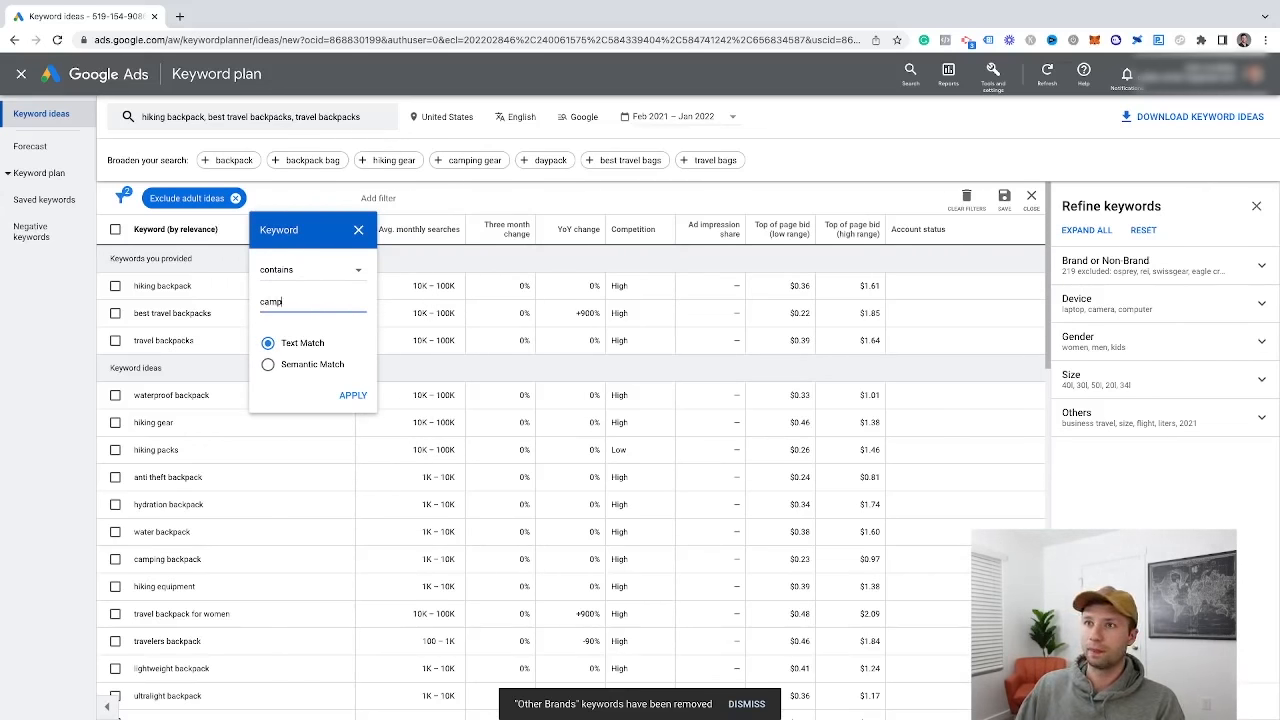
type("ng")
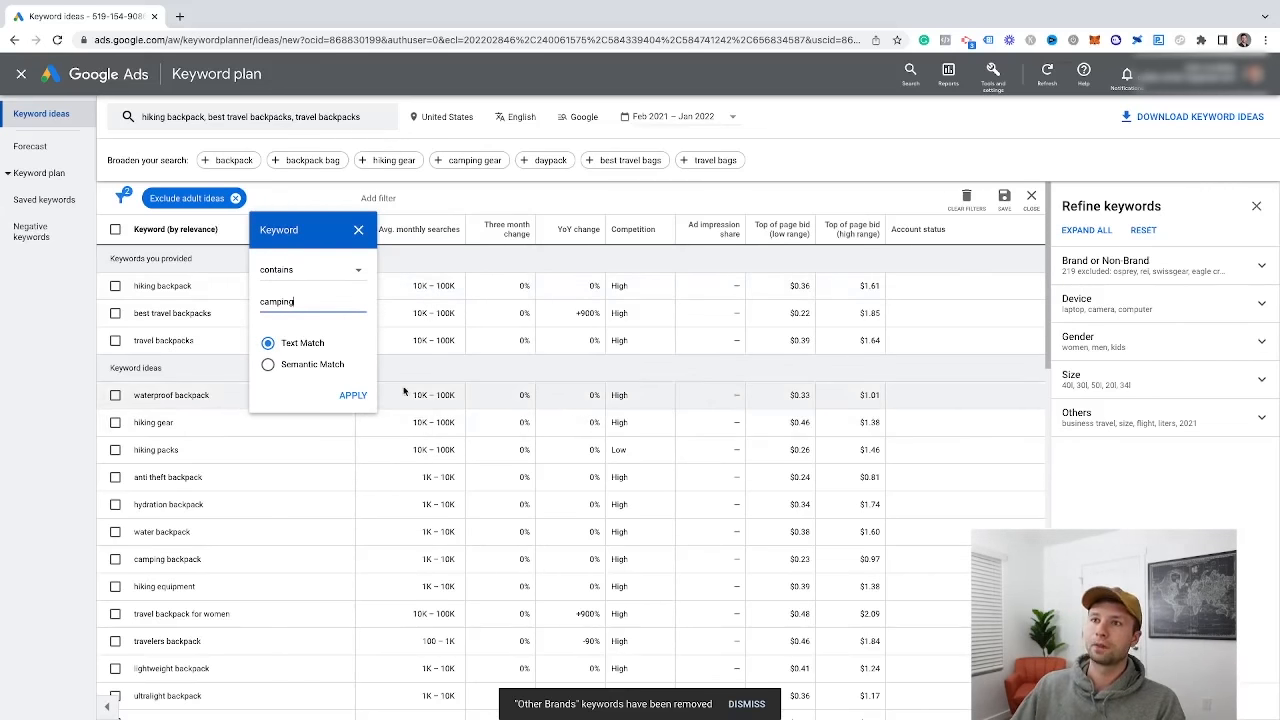
left_click(355, 395)
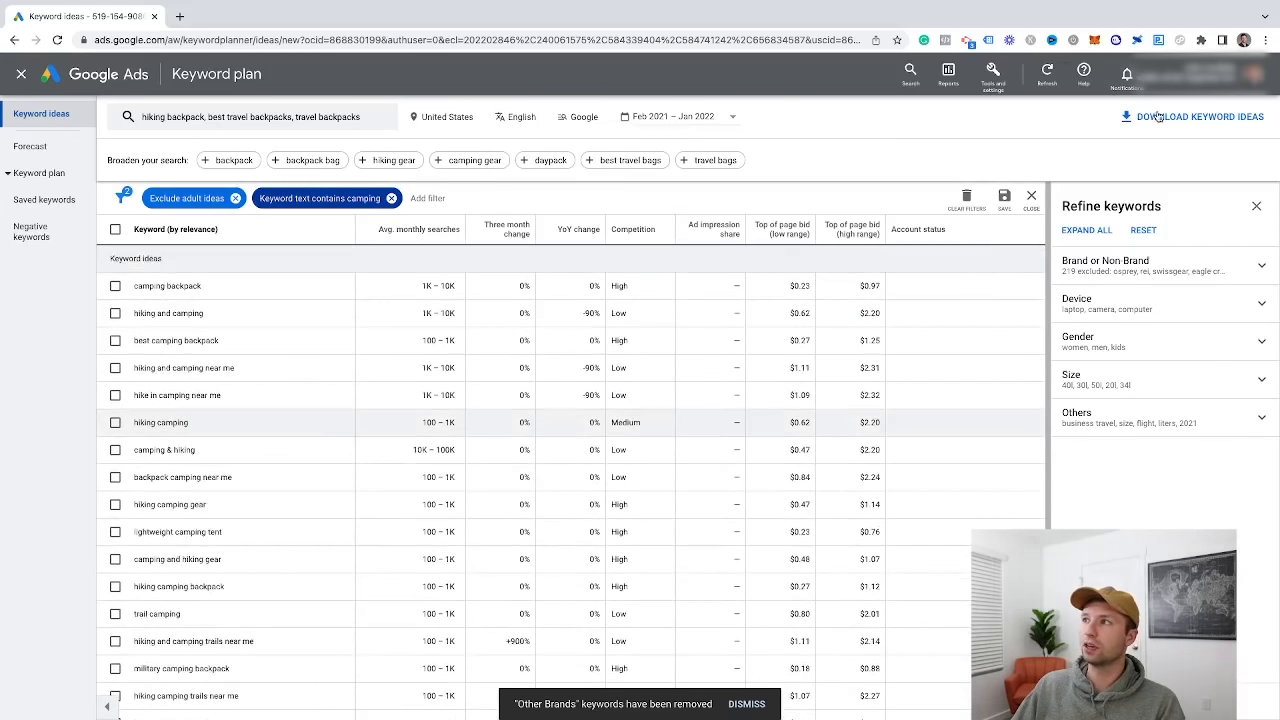
Download the filtered keyword ideas to Google Sheets in My Drive as "Keyword Stats 2022-03-05 at 23_02_05".
left_click(1160, 117)
left_click(1156, 155)
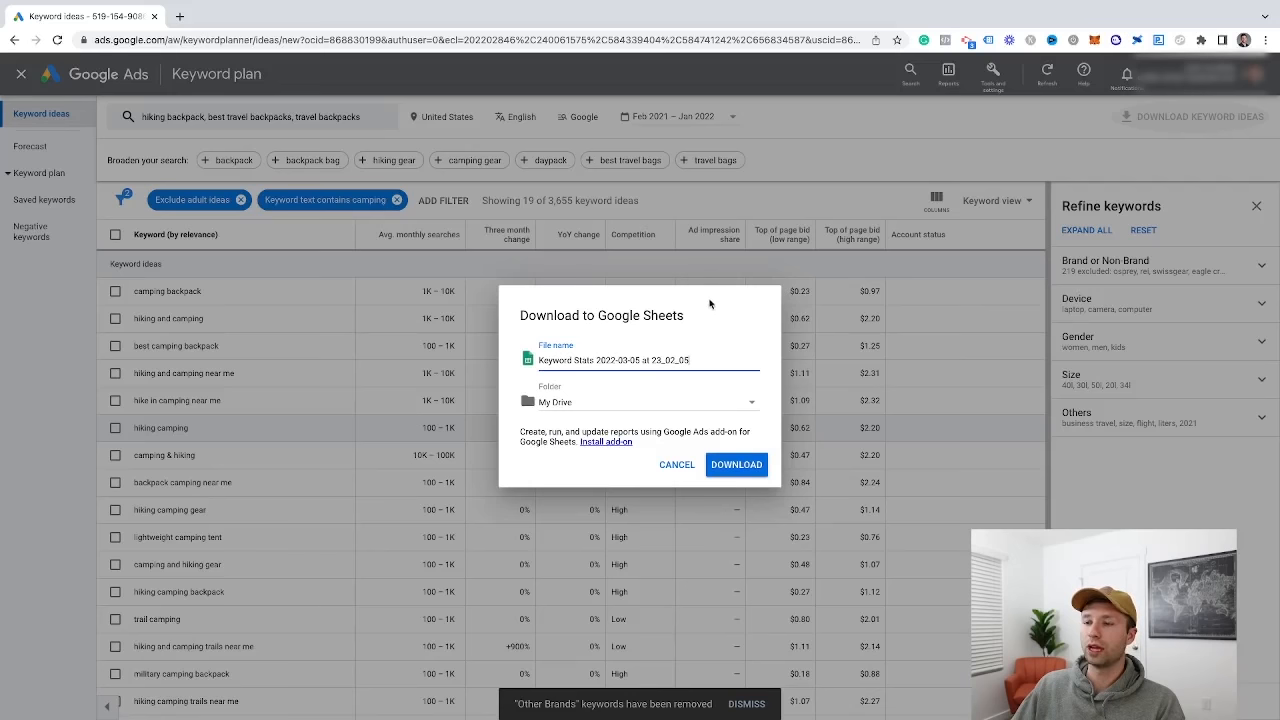
left_click(722, 464)
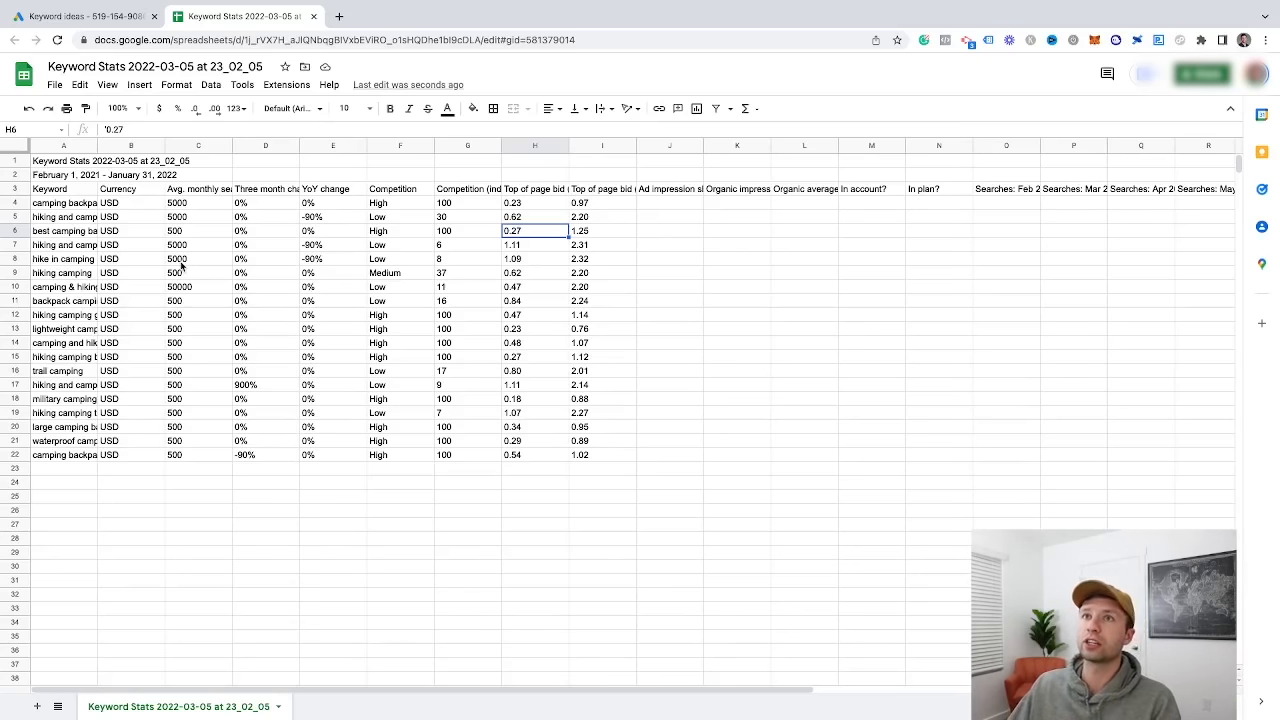
Return to the Google Ads keyword ideas, clear the "camping" filter and skim the full list.
left_click(86, 18)
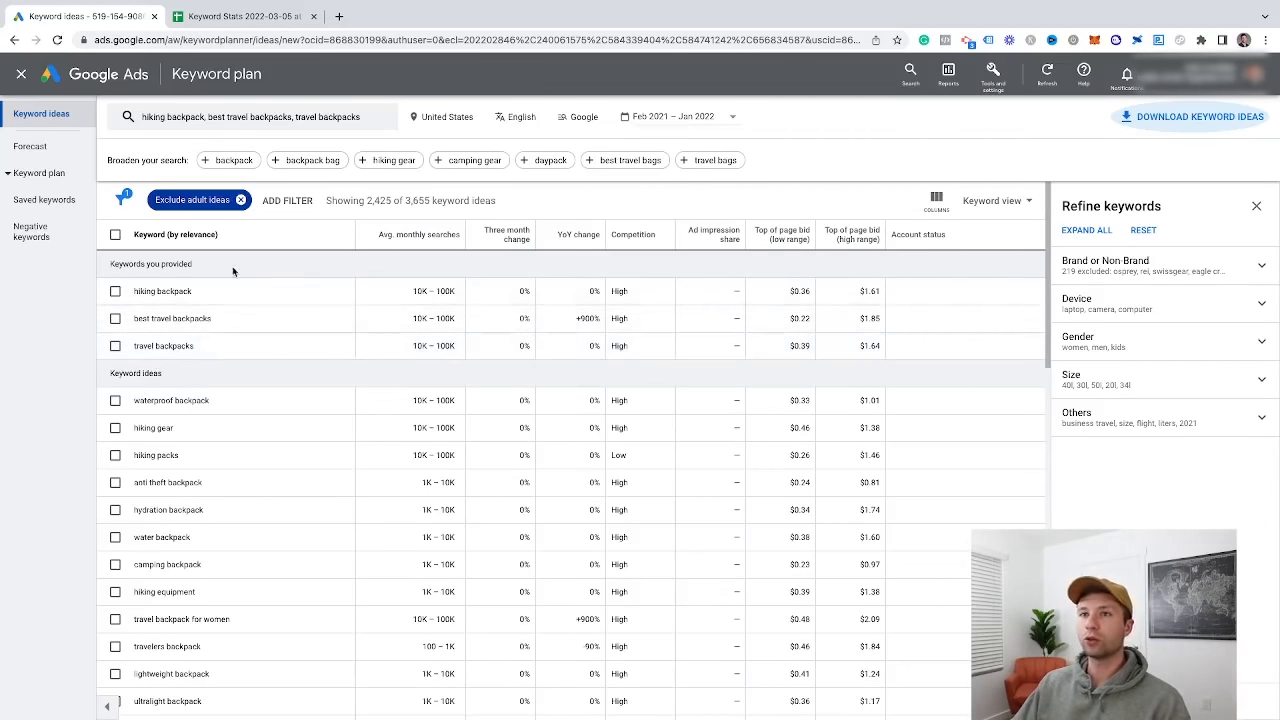
scroll(268, 488, "down", 4)
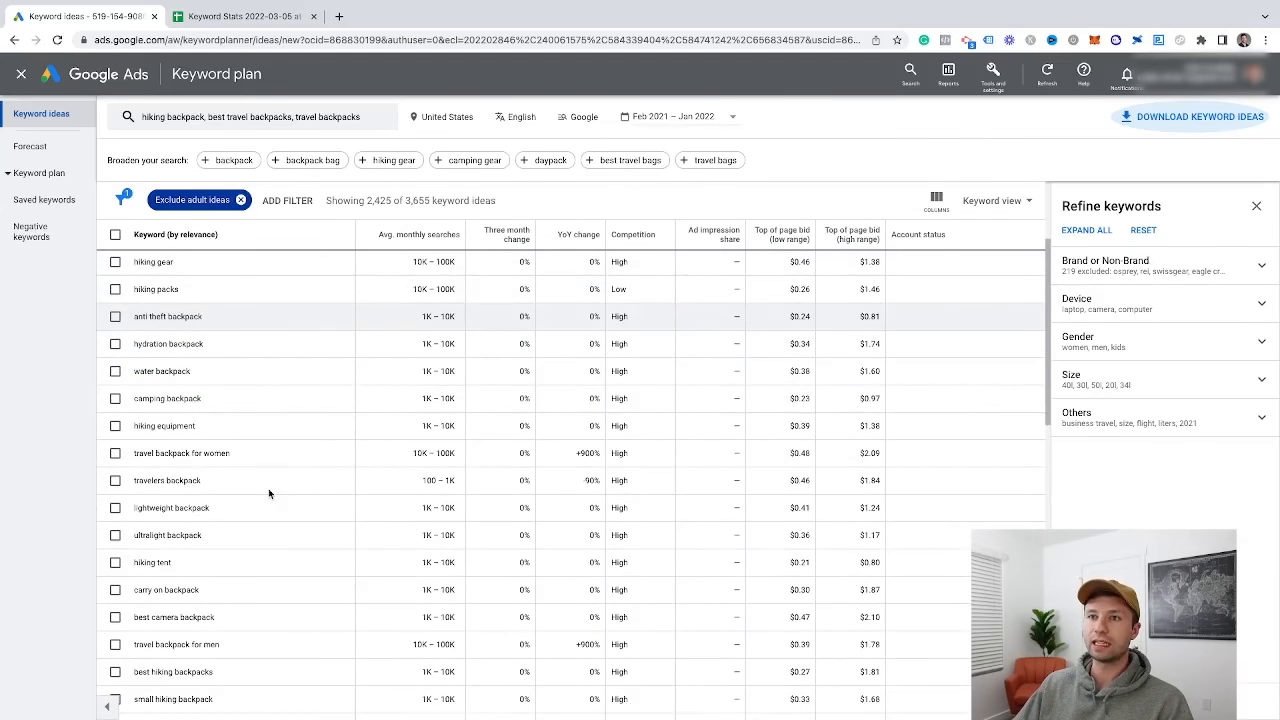
scroll(268, 488, "up", 5)
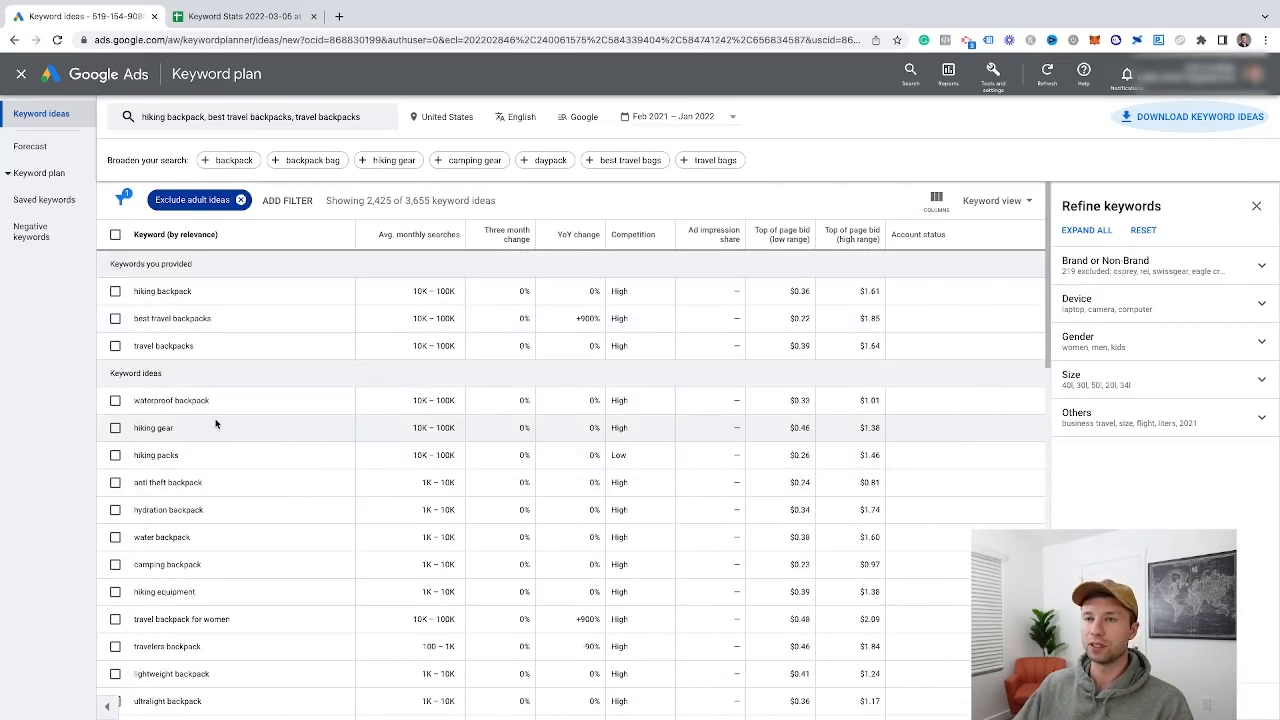
Select the keywords best travel backpacks, hiking backpack, hydration backpack and travel backpack for women.
left_click(115, 318)
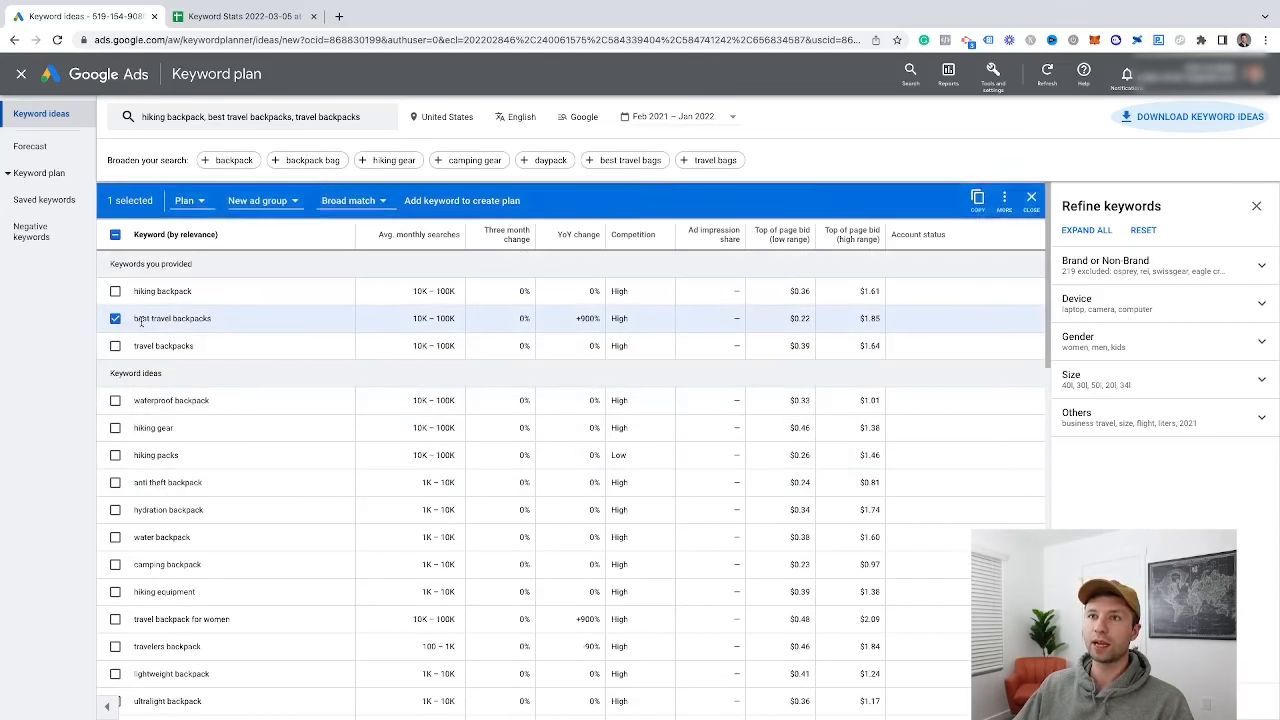
left_click(115, 291)
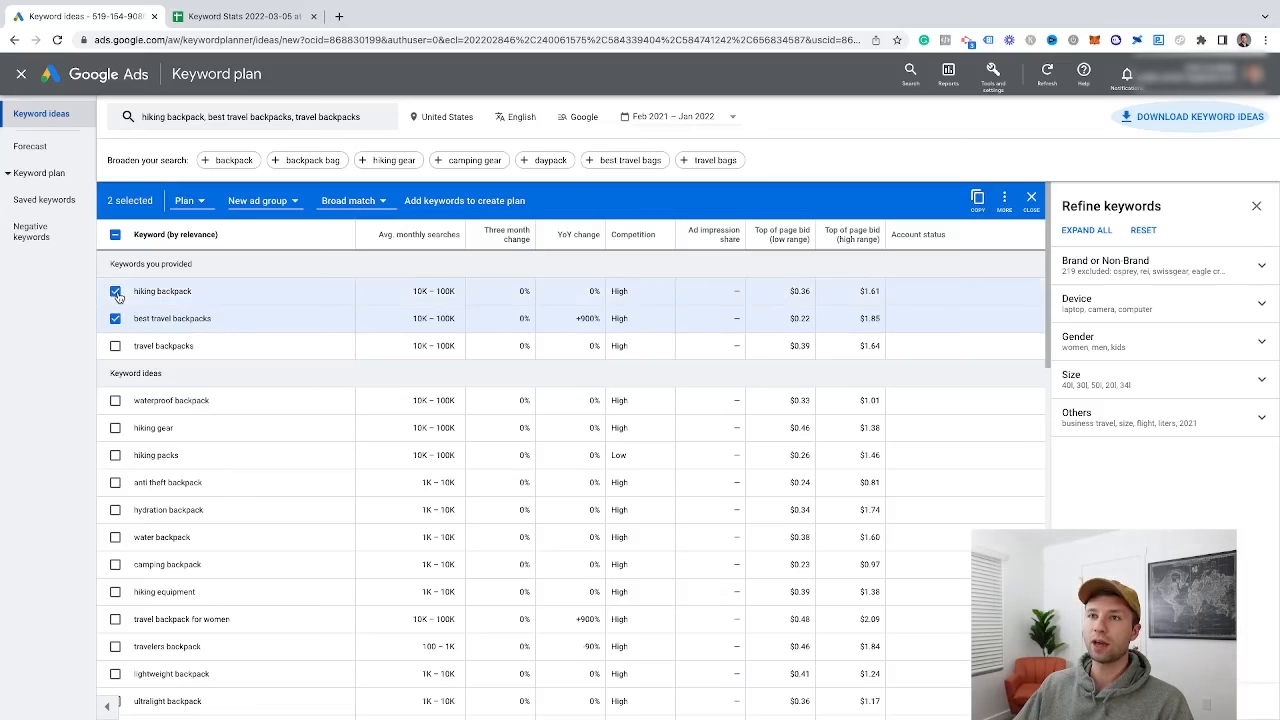
scroll(233, 421, "down", 2)
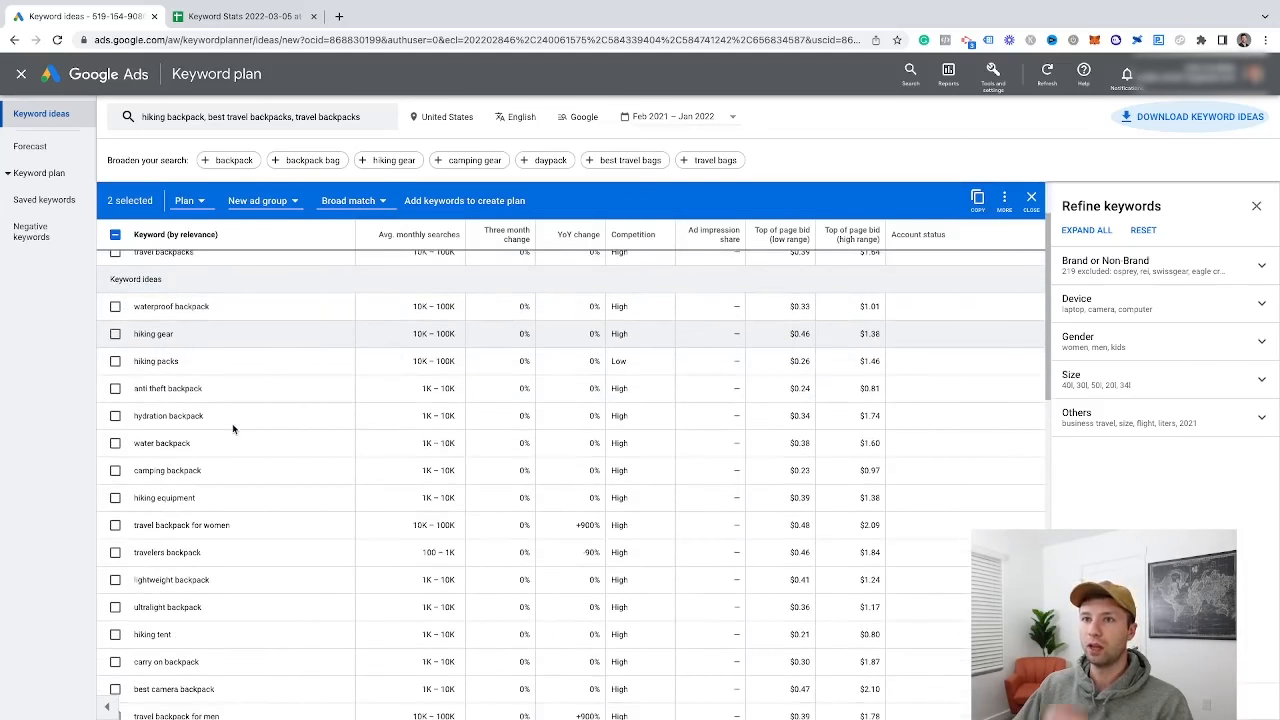
left_click(115, 401)
scroll(153, 432, "down", 2)
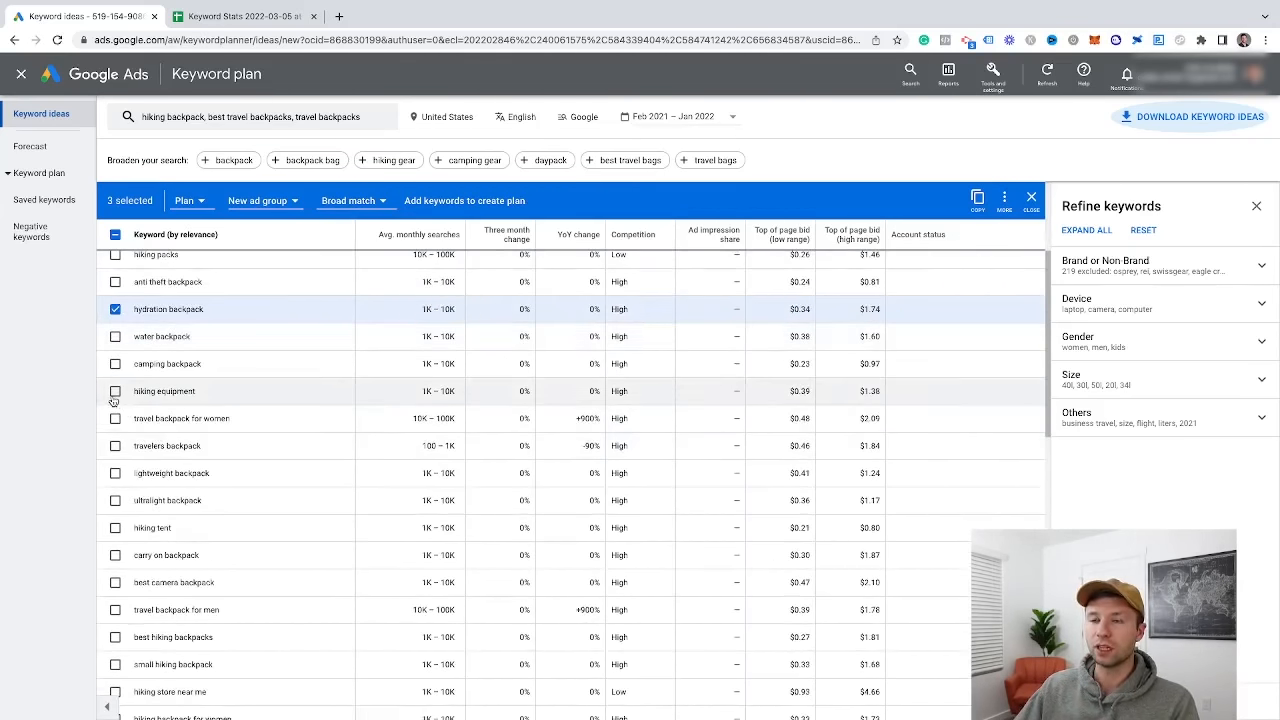
scroll(116, 410, "down", 1)
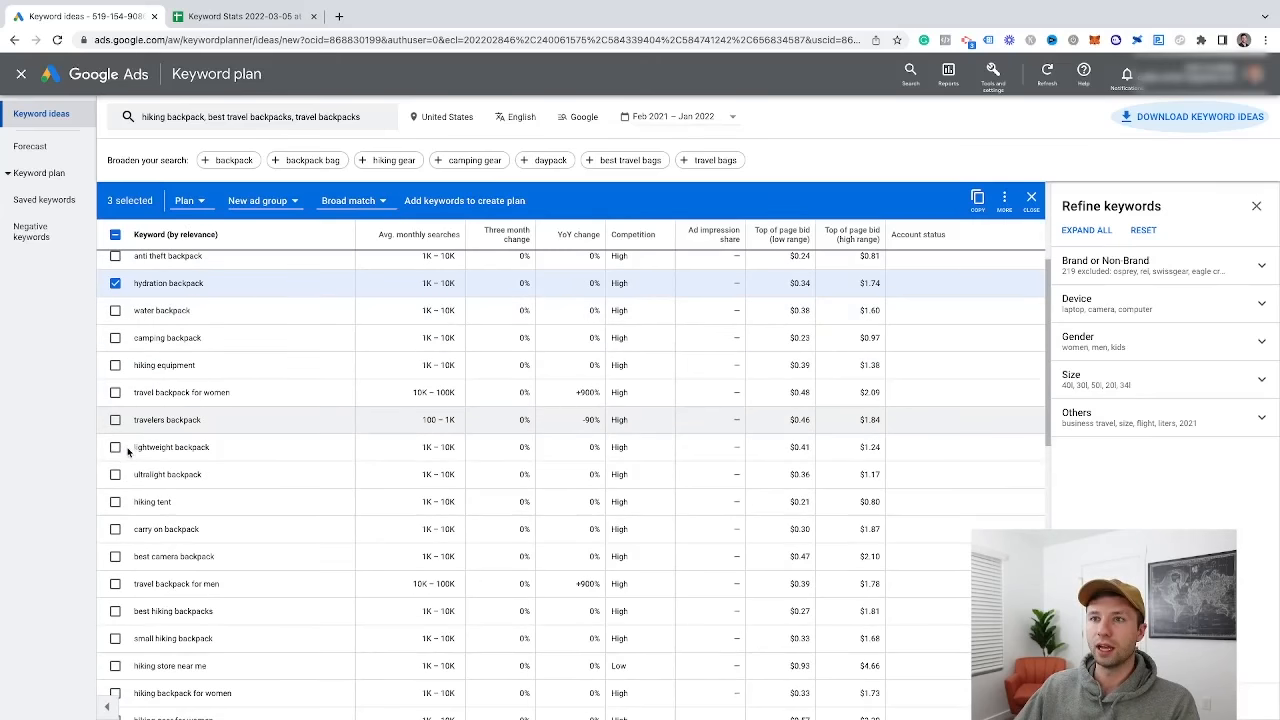
left_click(115, 393)
scroll(160, 380, "up", 3)
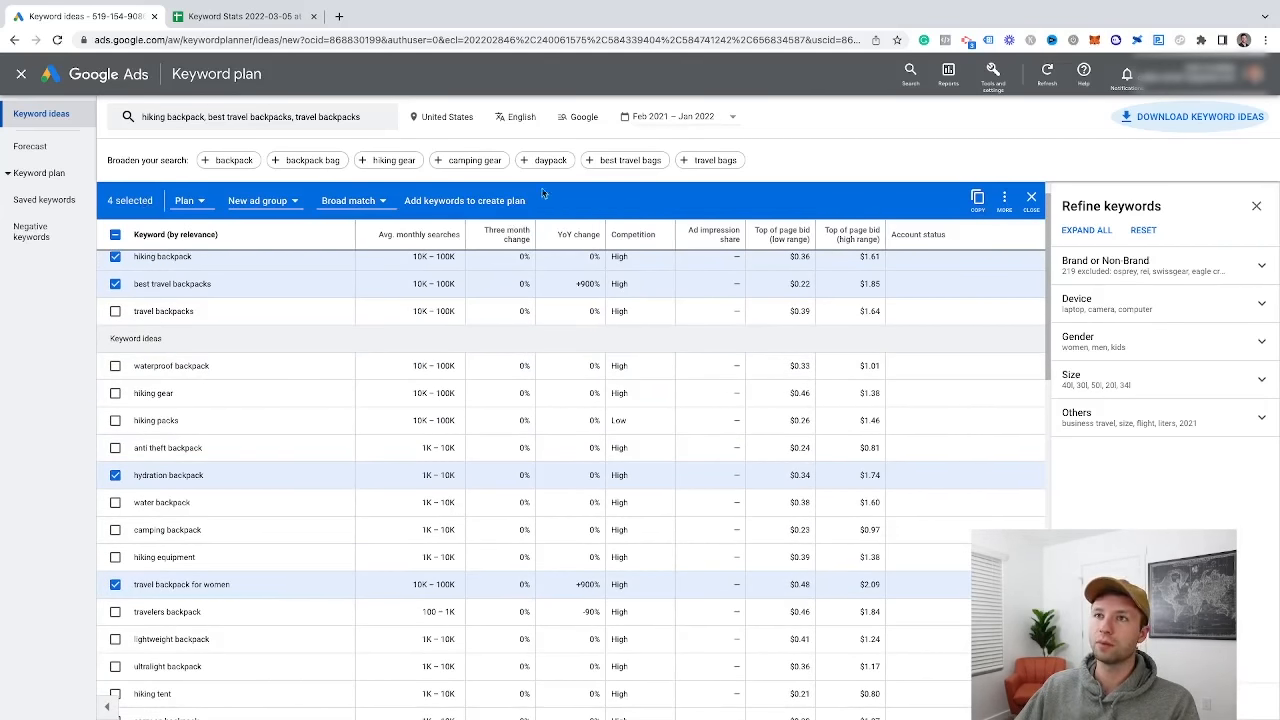
Check the plan and ad group options for the selected keywords and clear the whole selection.
left_click(199, 203)
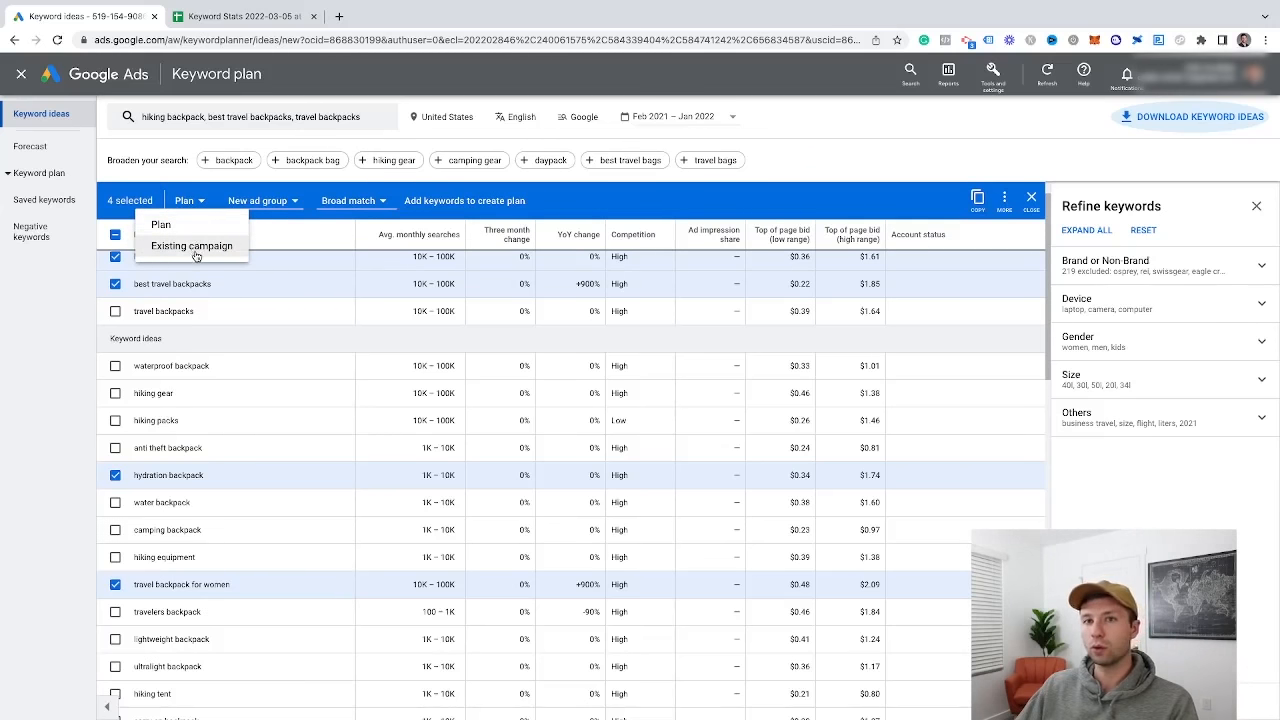
scroll(229, 322, "up", 1)
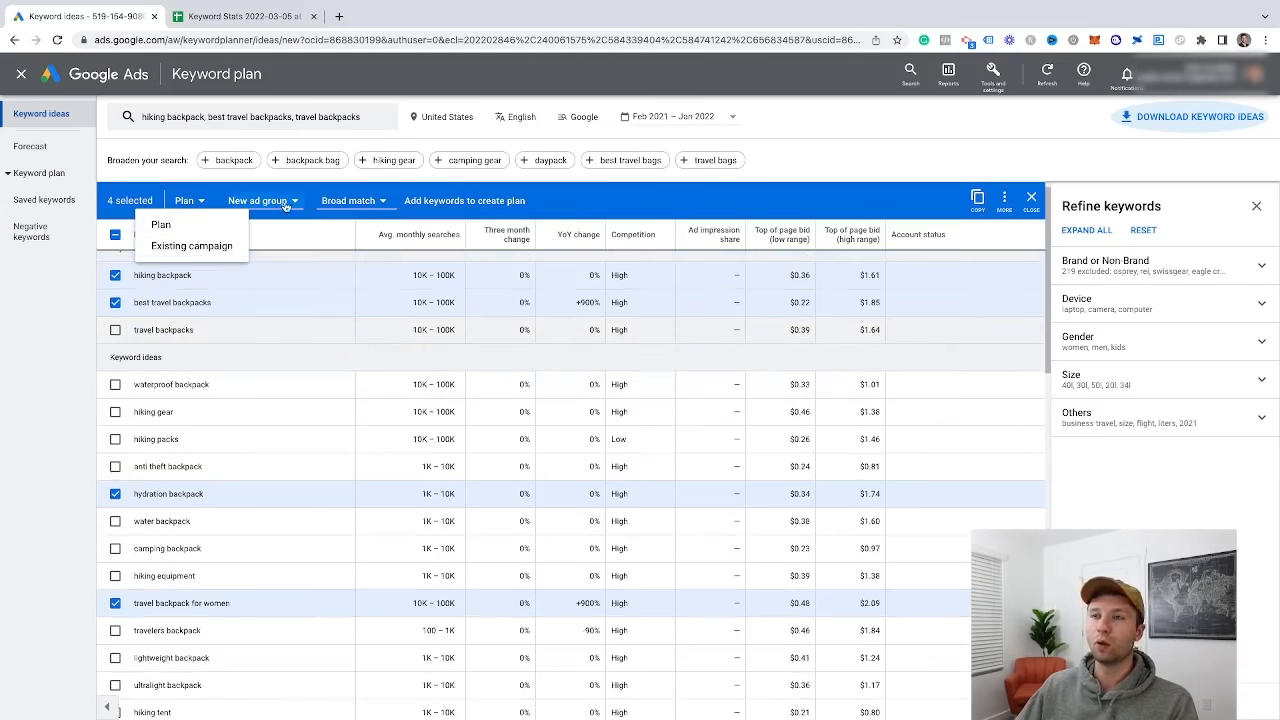
left_click(289, 204)
left_click(278, 288)
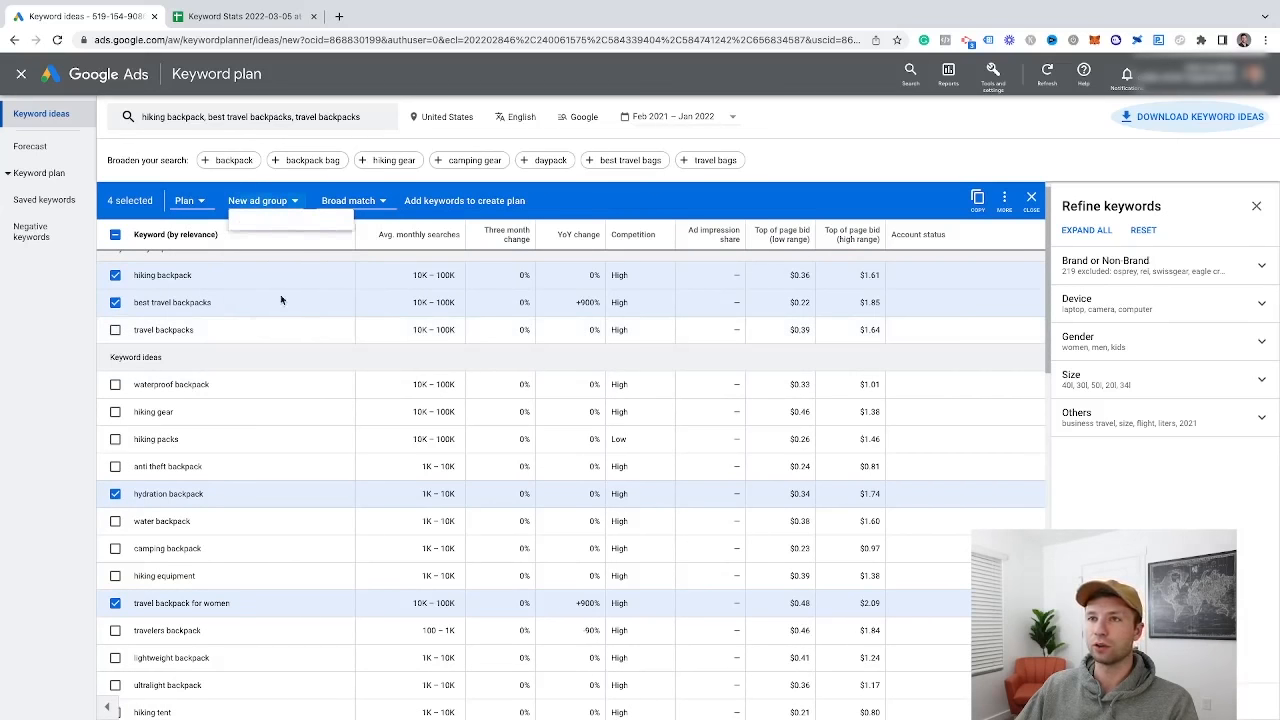
scroll(236, 355, "up", 1)
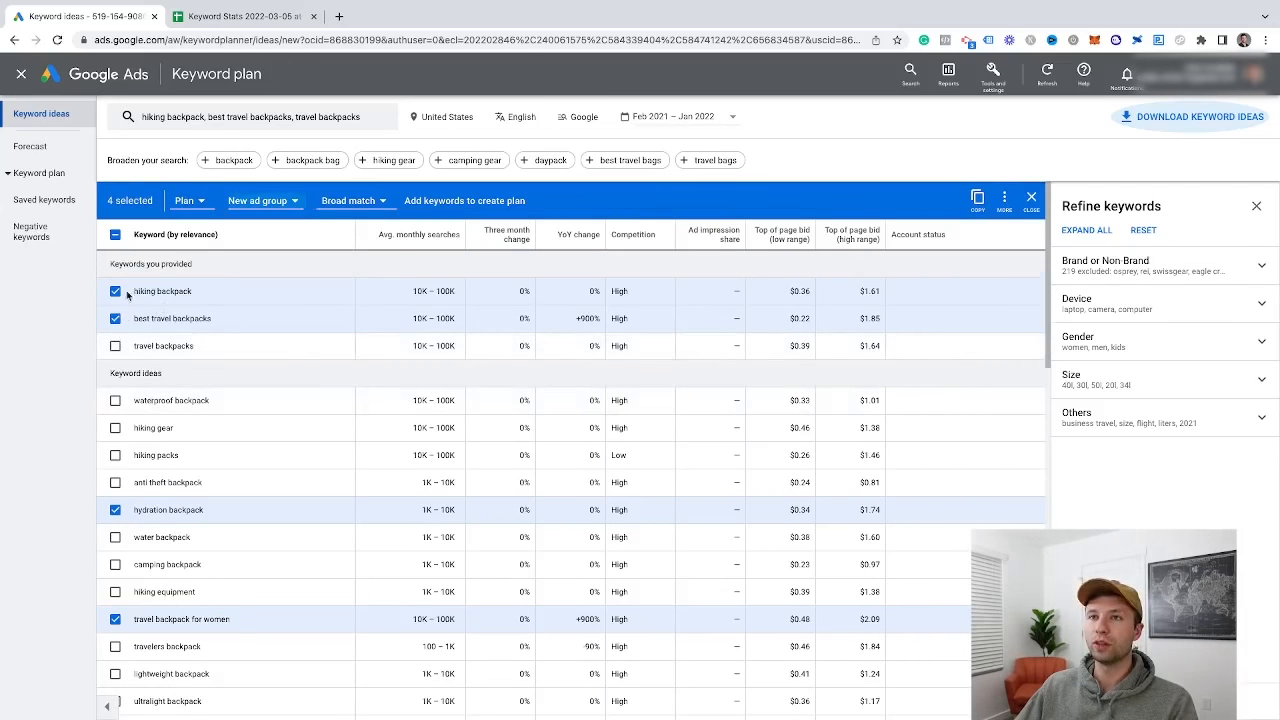
left_click(116, 235)
left_click(116, 235)
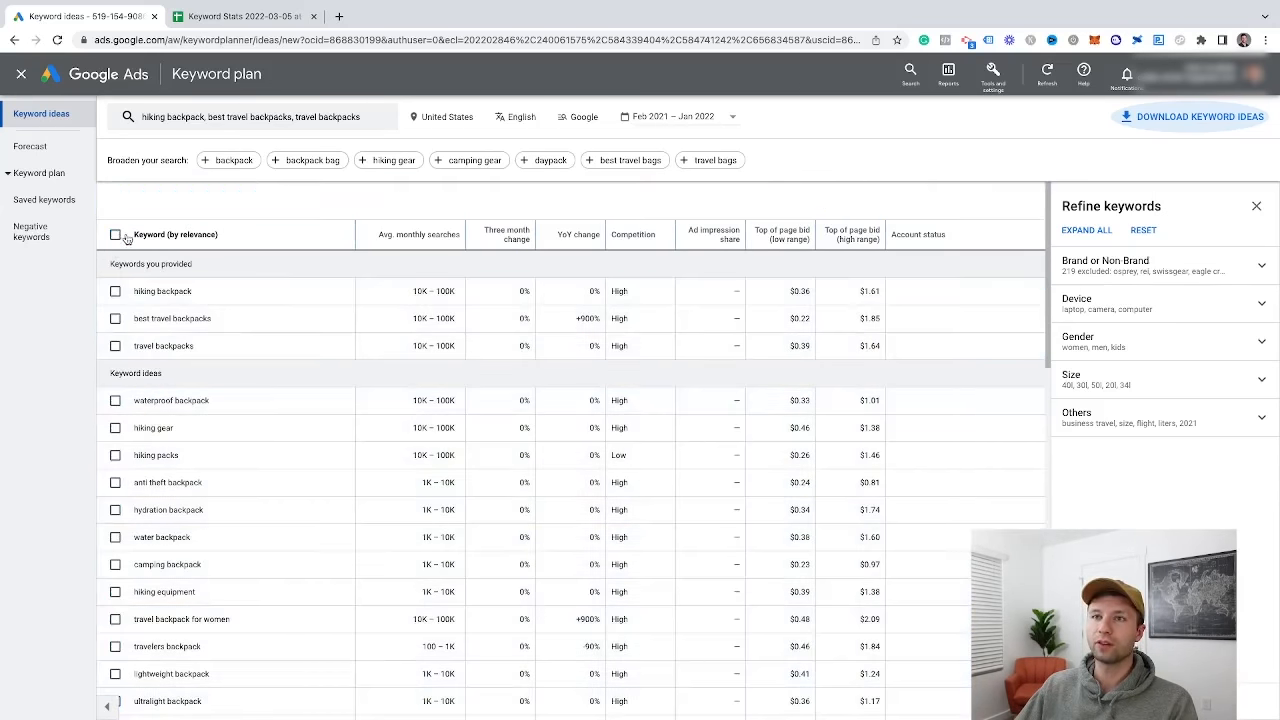
Skim the keyword ideas and switch the list to Grouped view.
scroll(196, 322, "down", 10)
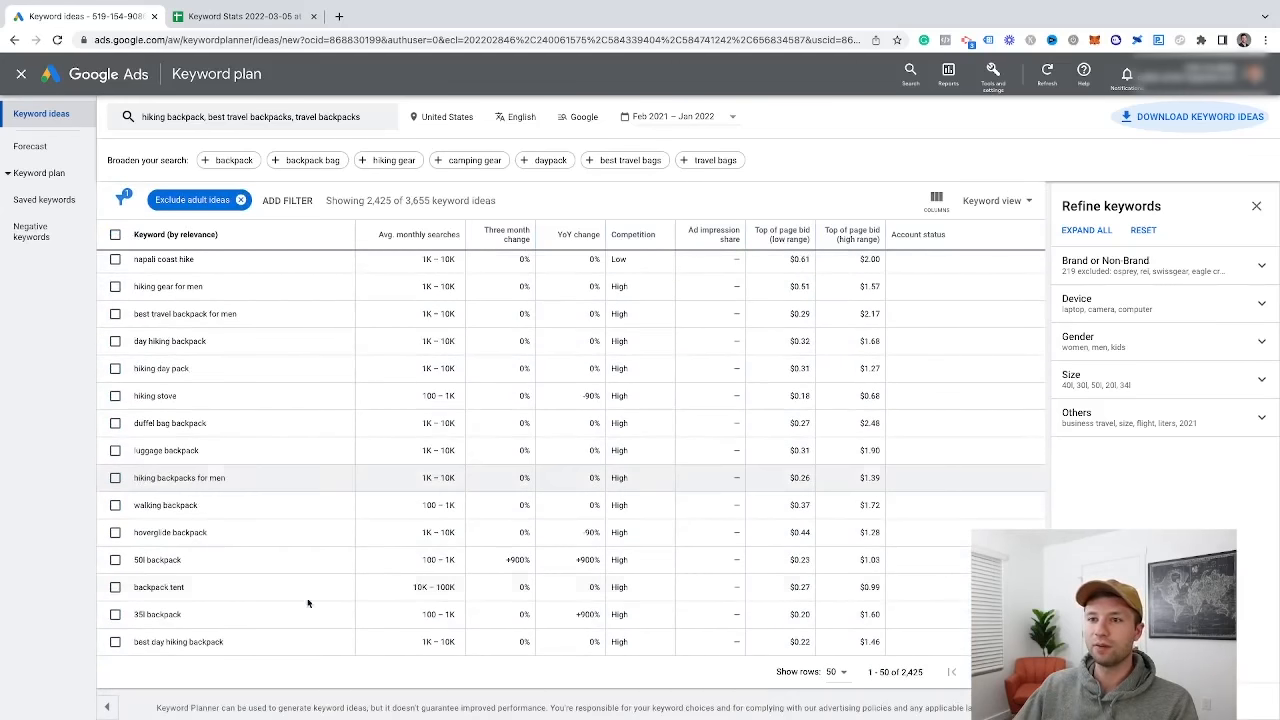
scroll(210, 555, "up", 10)
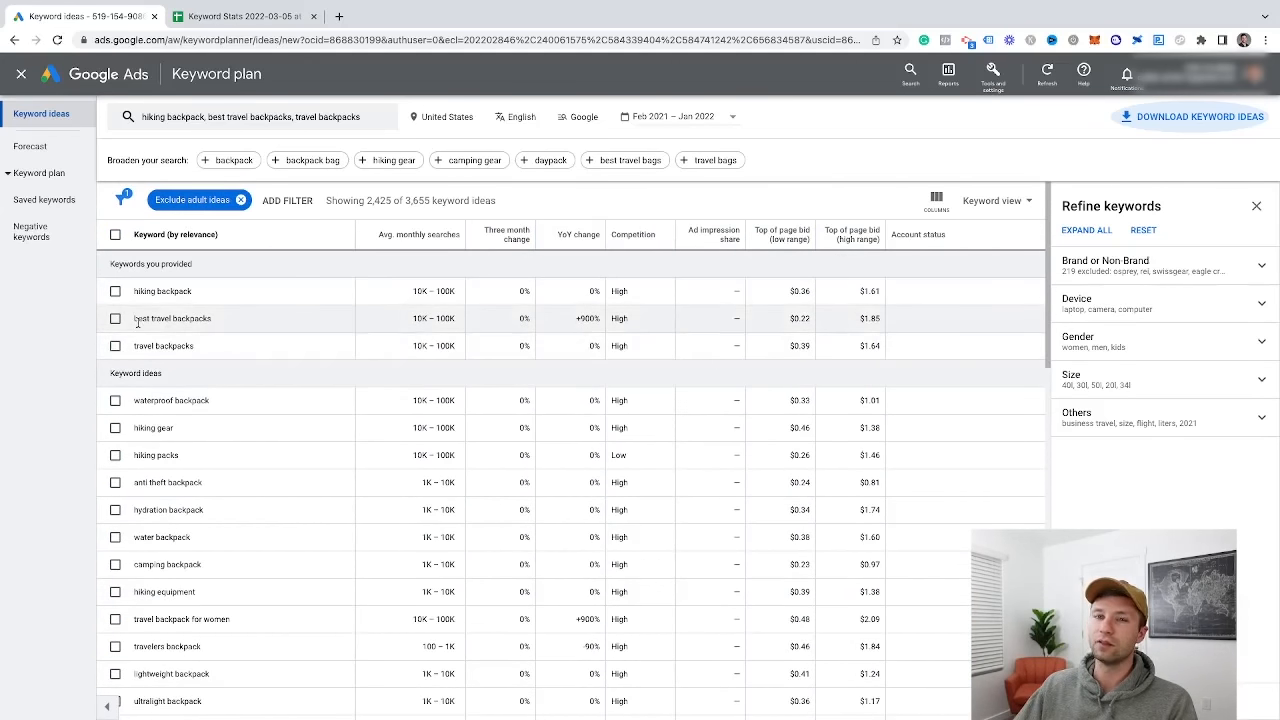
left_click(992, 201)
left_click(998, 251)
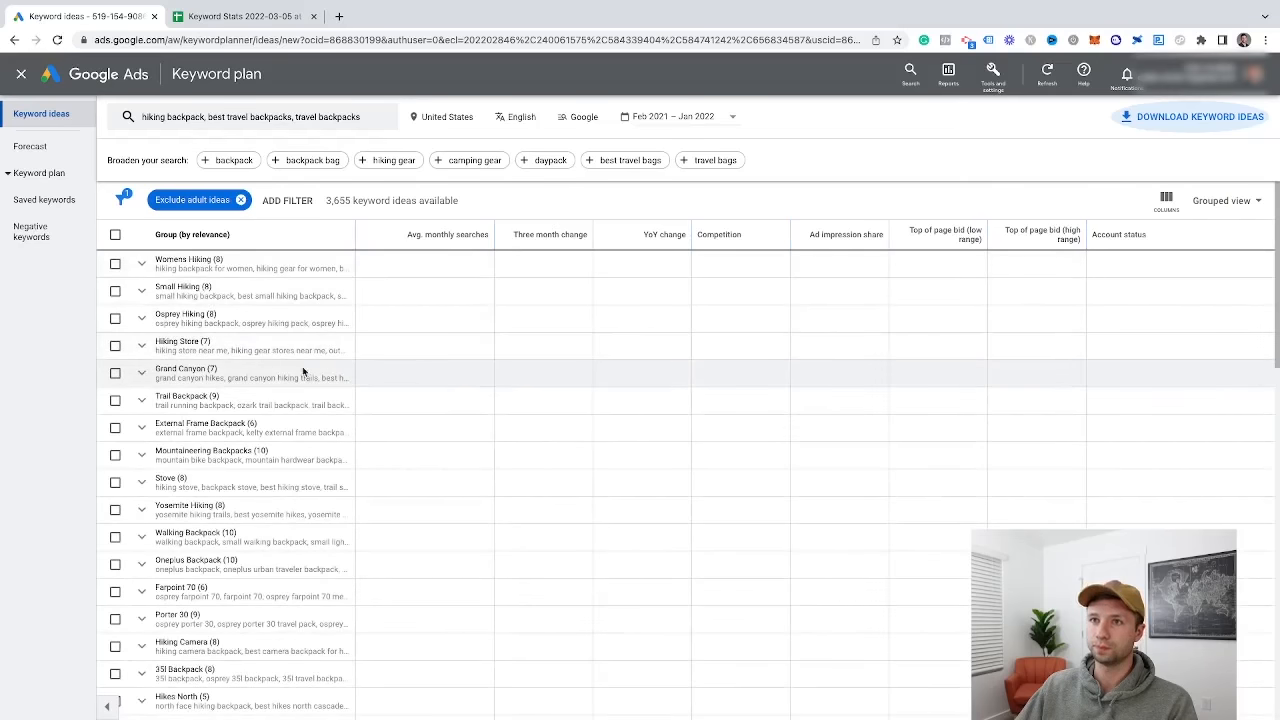
Select all keywords in the Womens Hiking group and create a new ad group named "Womens Hiking" for them.
left_click(142, 264)
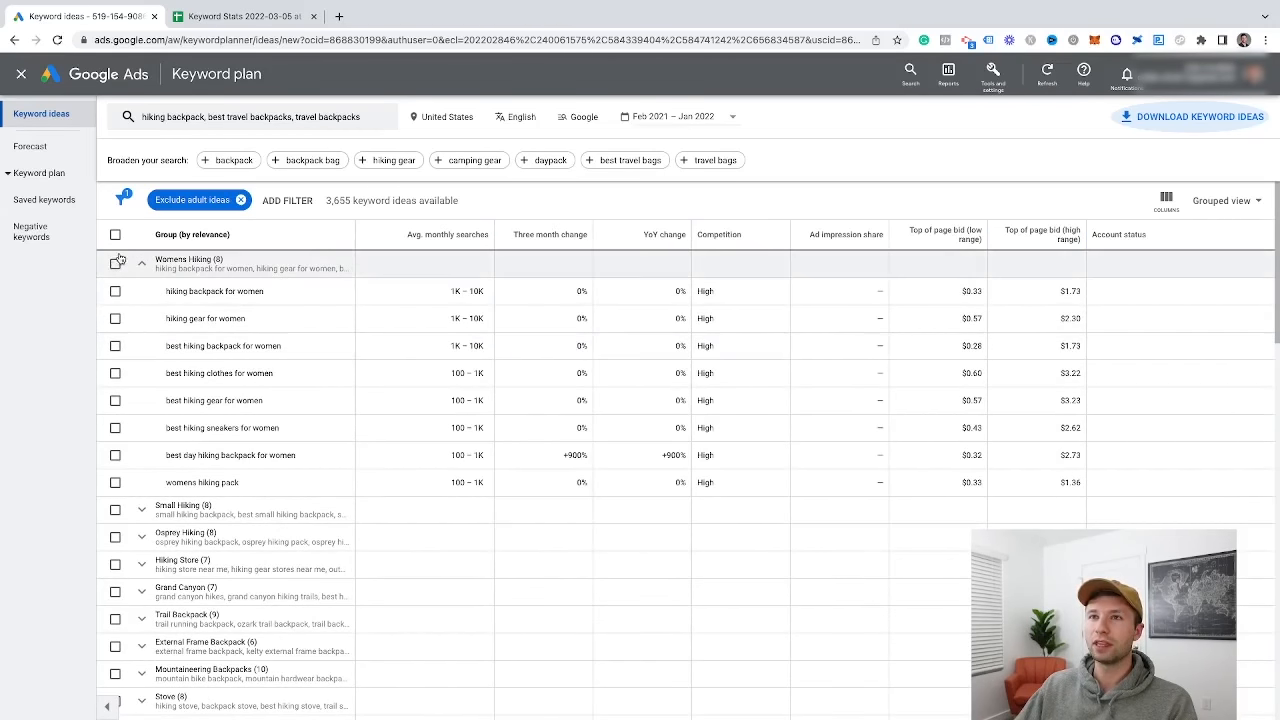
left_click(115, 263)
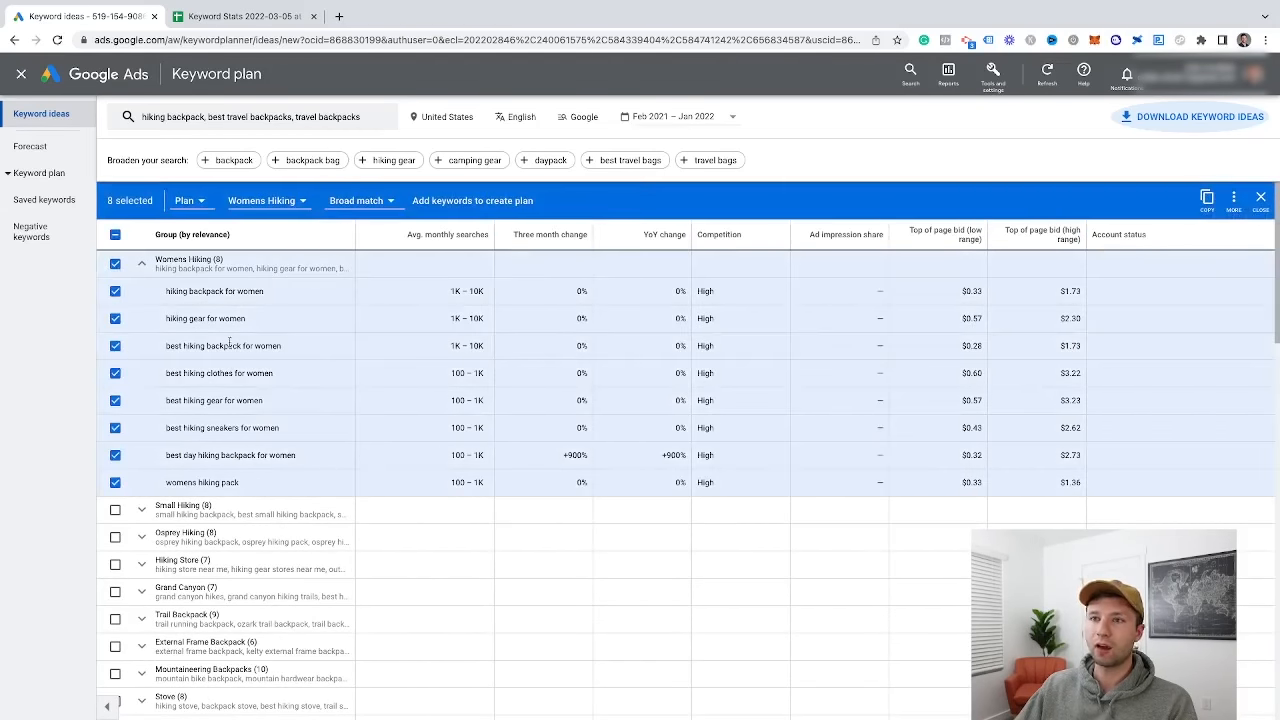
left_click(195, 204)
left_click(305, 206)
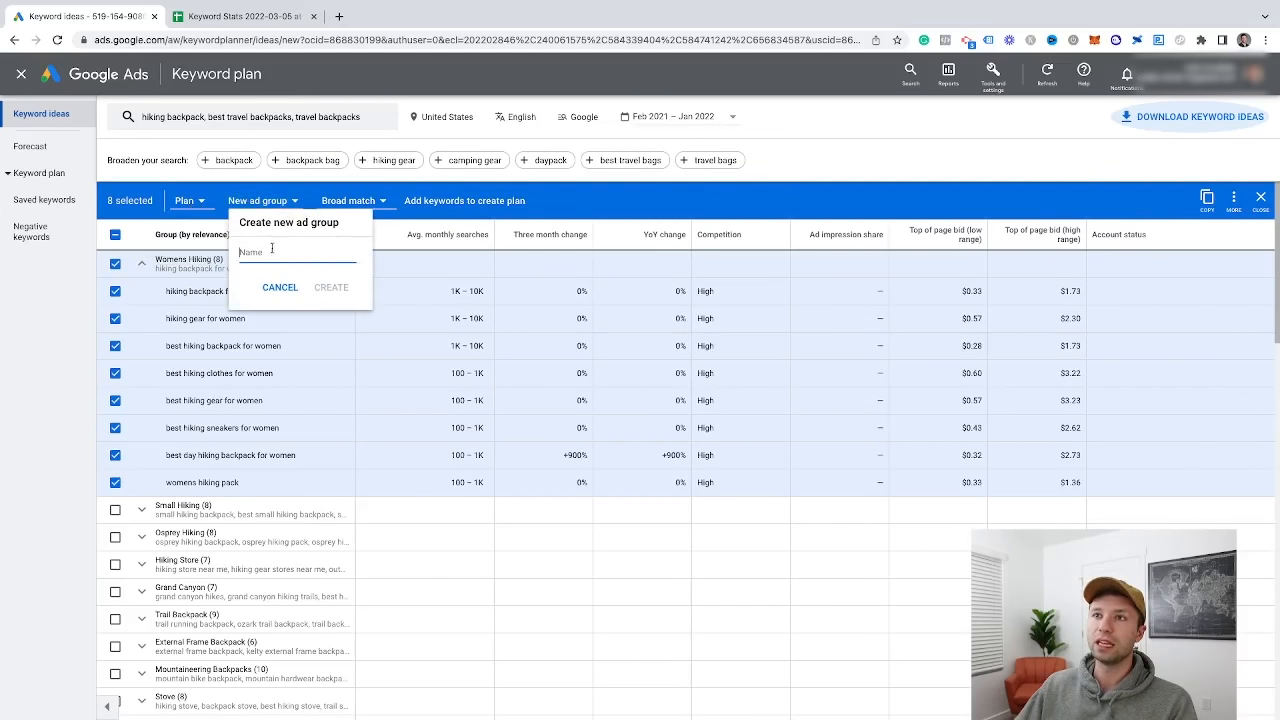
type("Womens Hiking")
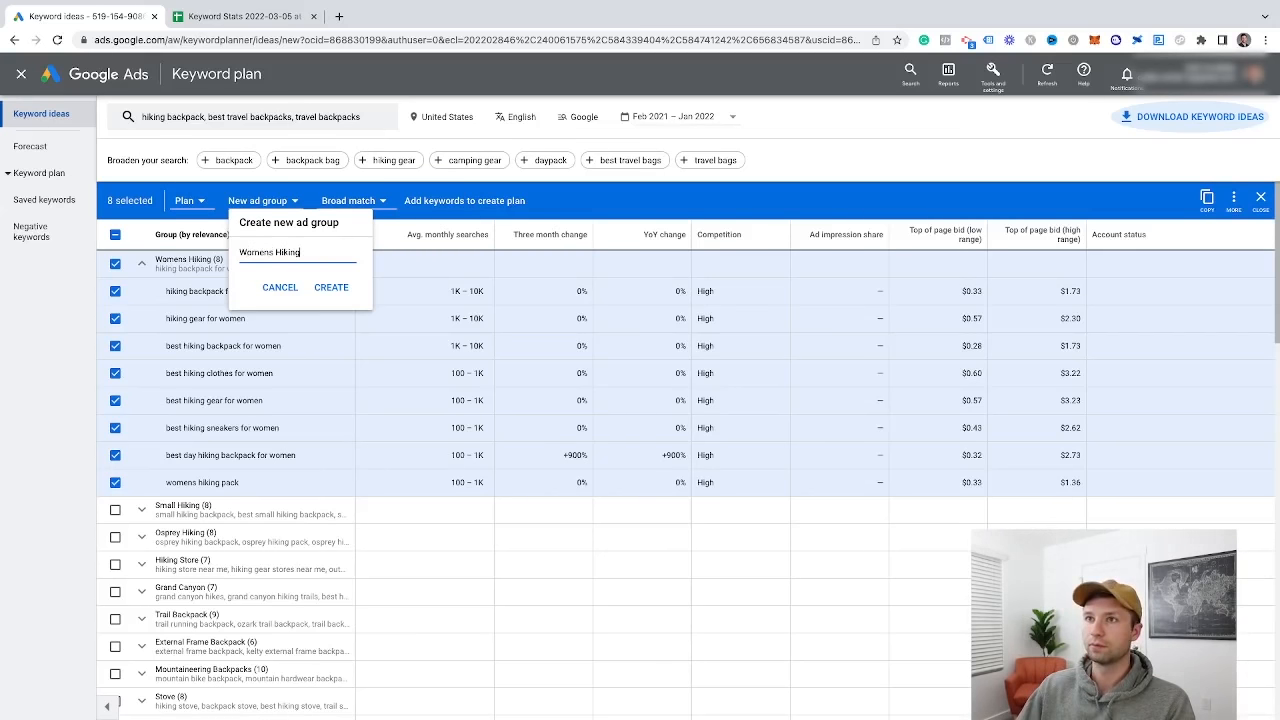
left_click(331, 287)
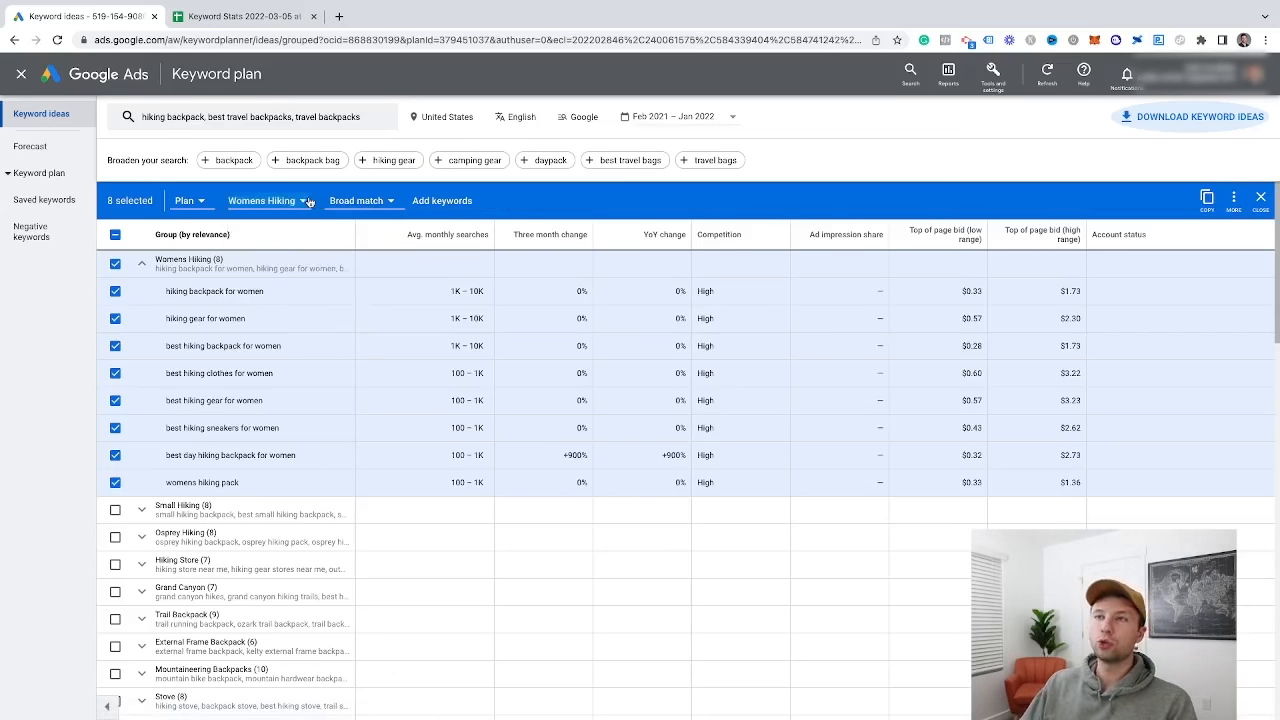
Set the match type to Phrase match and add the selected Womens Hiking keywords to the plan.
left_click(391, 202)
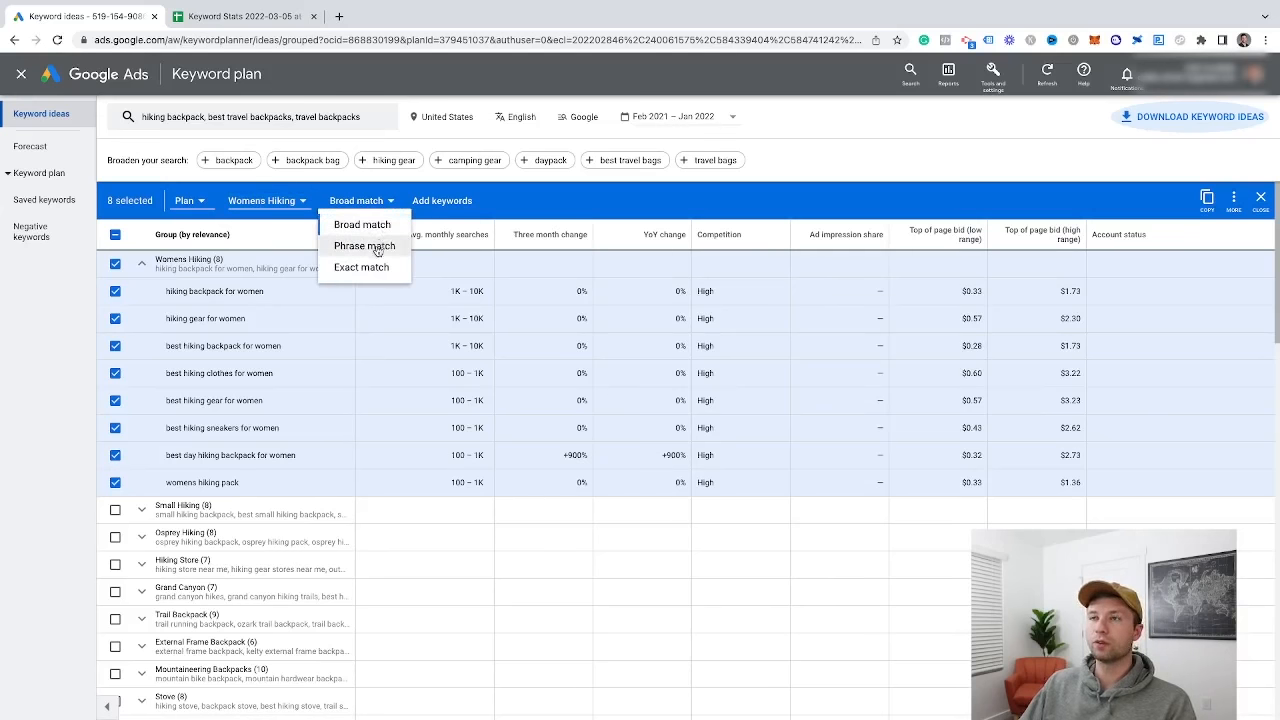
left_click(370, 238)
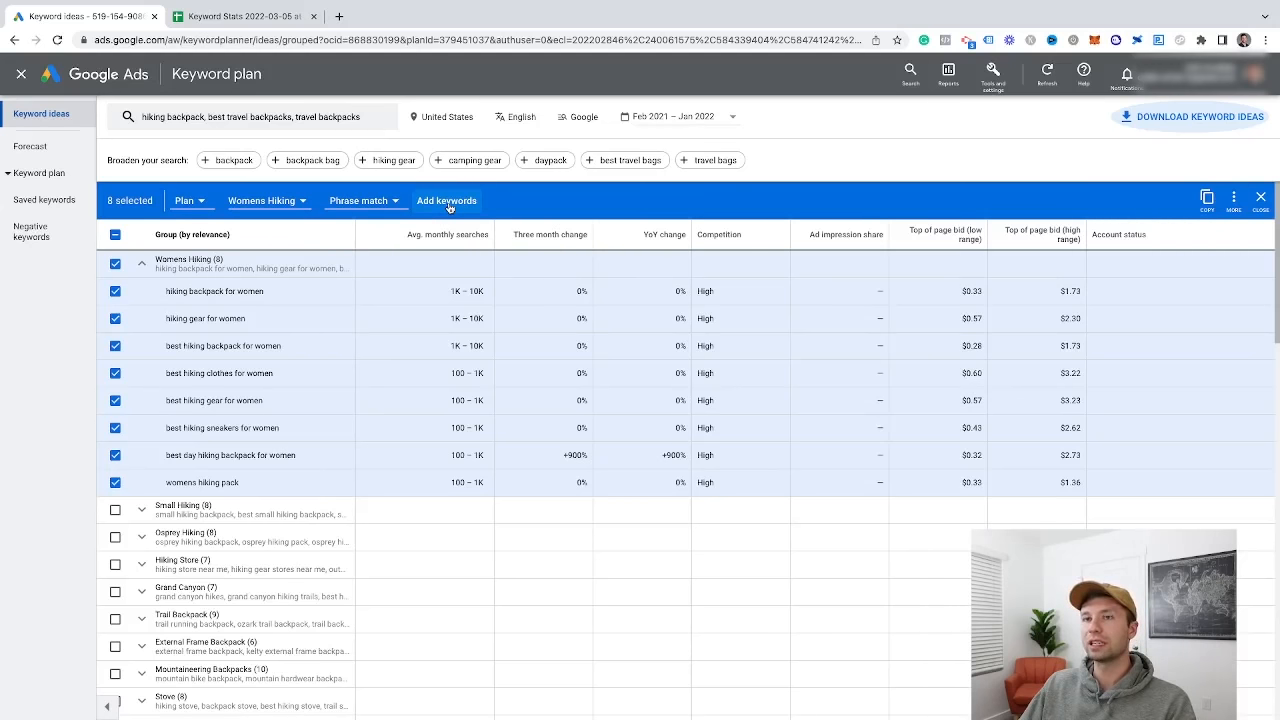
left_click(449, 203)
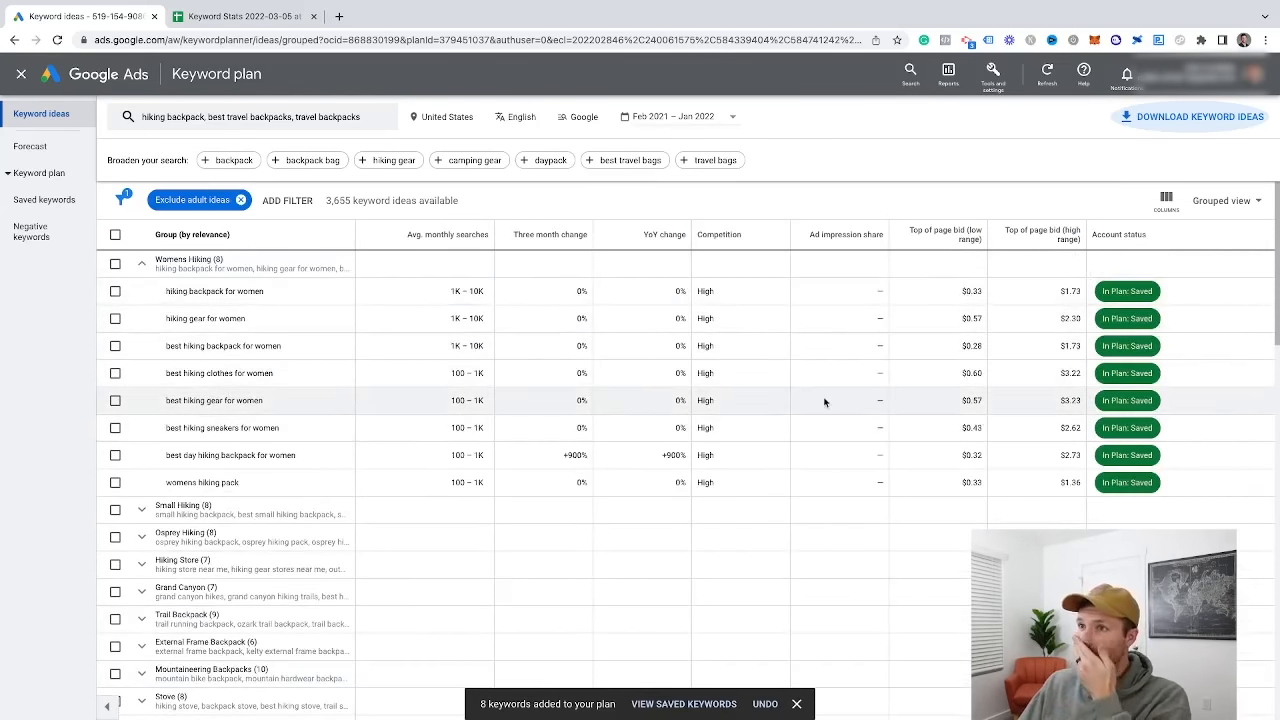
Expand the Trail Backpack group and select trail running backpack, trail backpack, best trail running backpack and camp trails backpack.
scroll(375, 448, "down", 1)
scroll(215, 455, "down", 1)
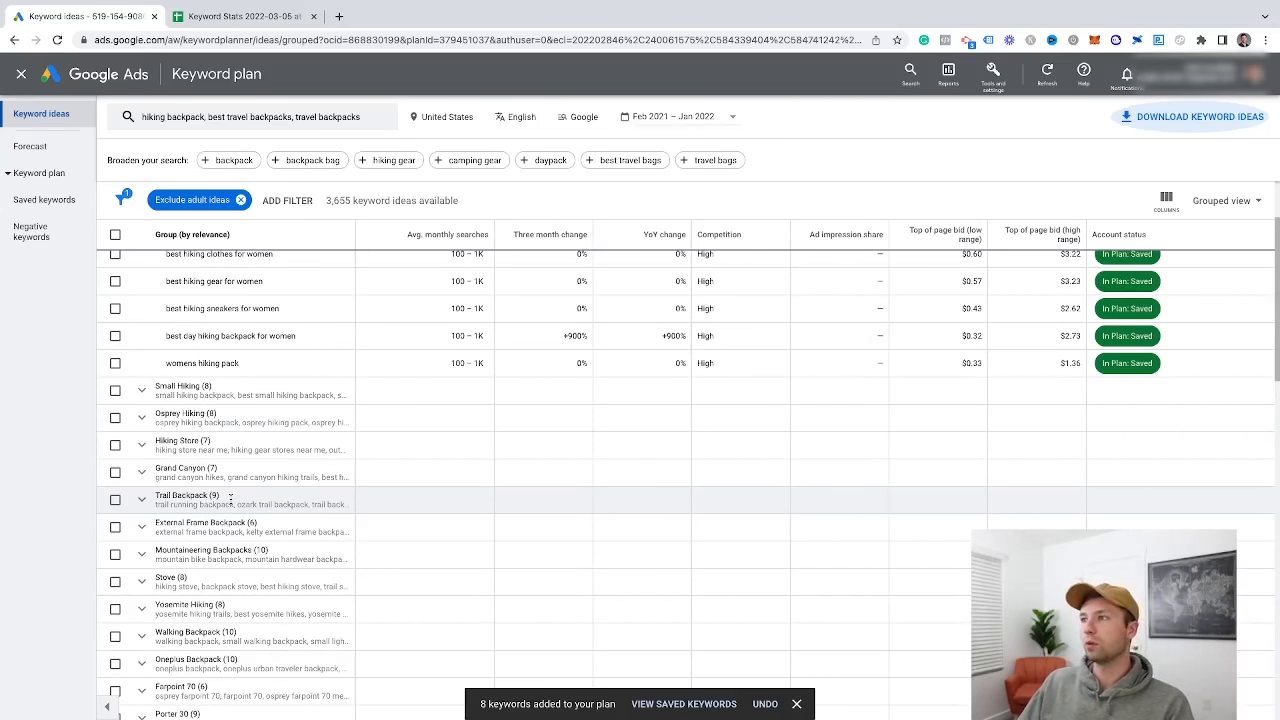
scroll(230, 497, "down", 1)
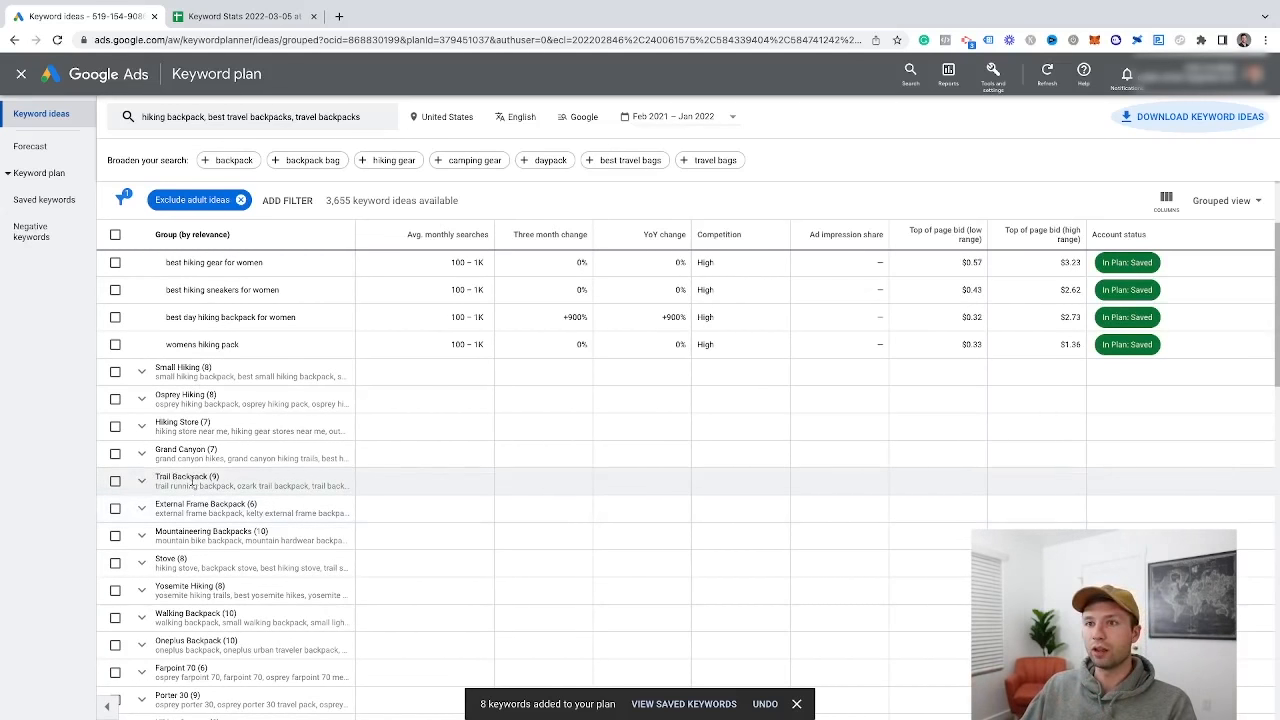
left_click(142, 482)
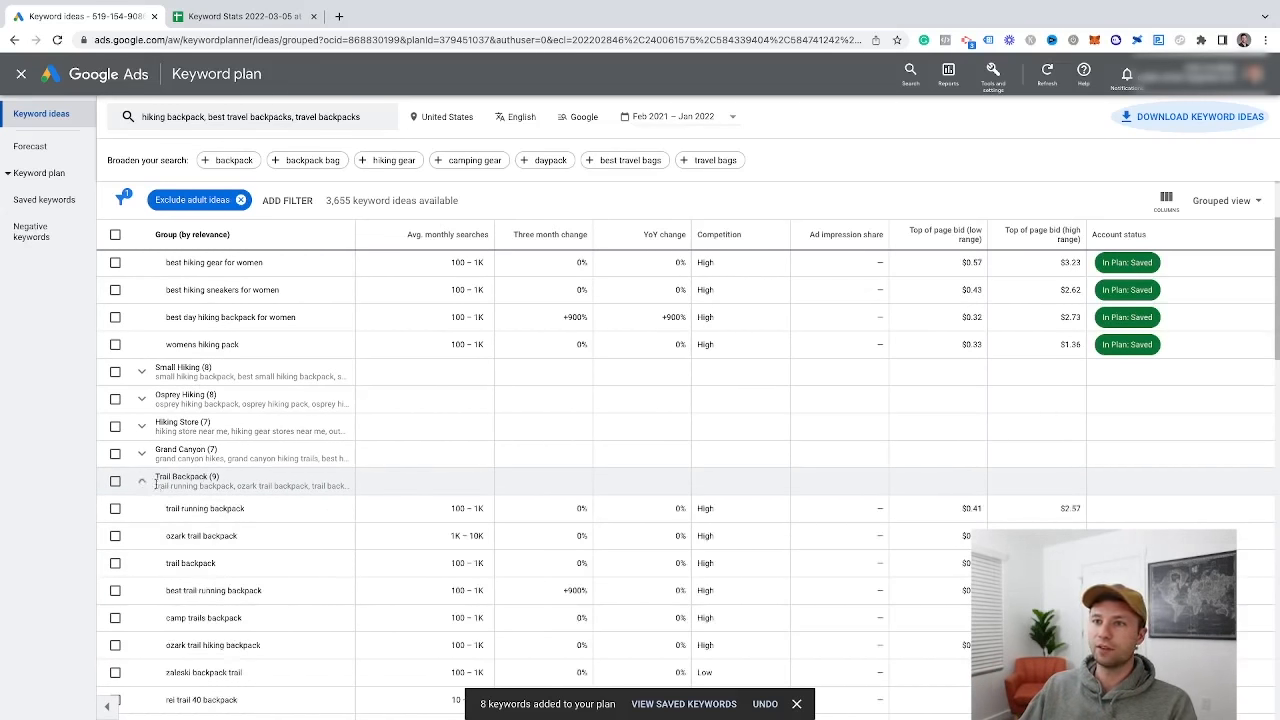
scroll(140, 440, "down", 3)
scroll(137, 404, "up", 1)
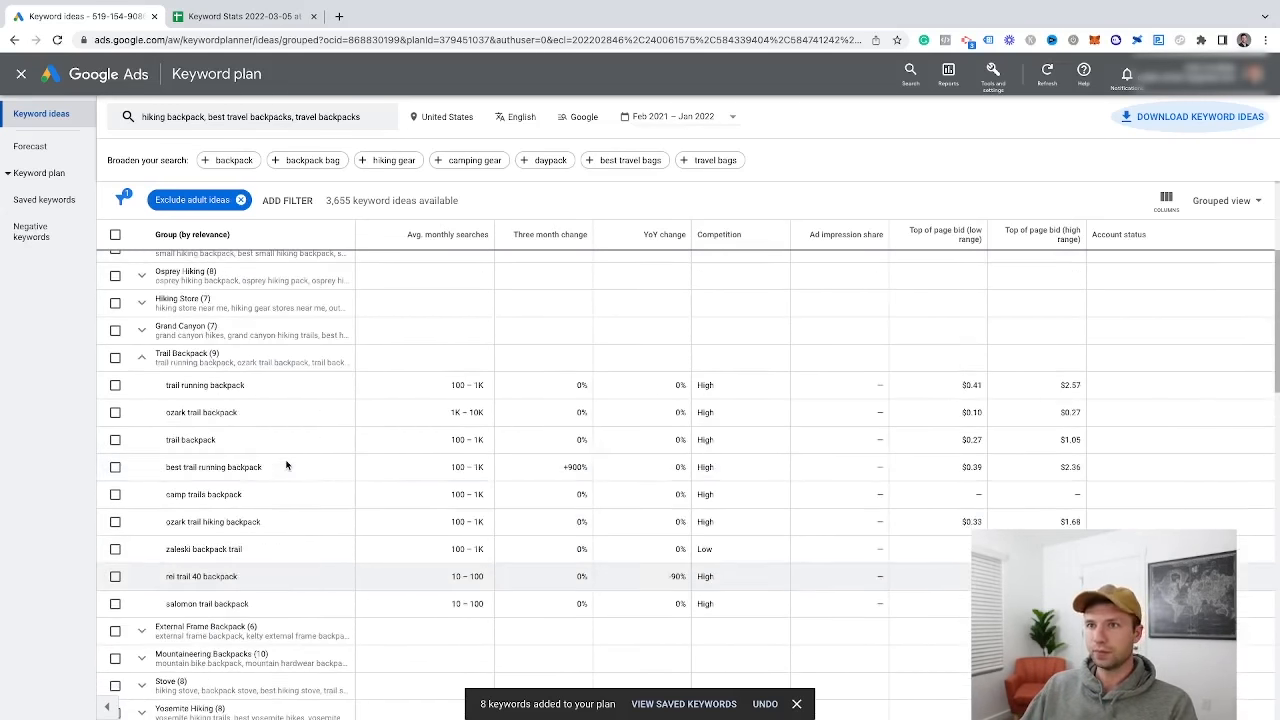
left_click(115, 386)
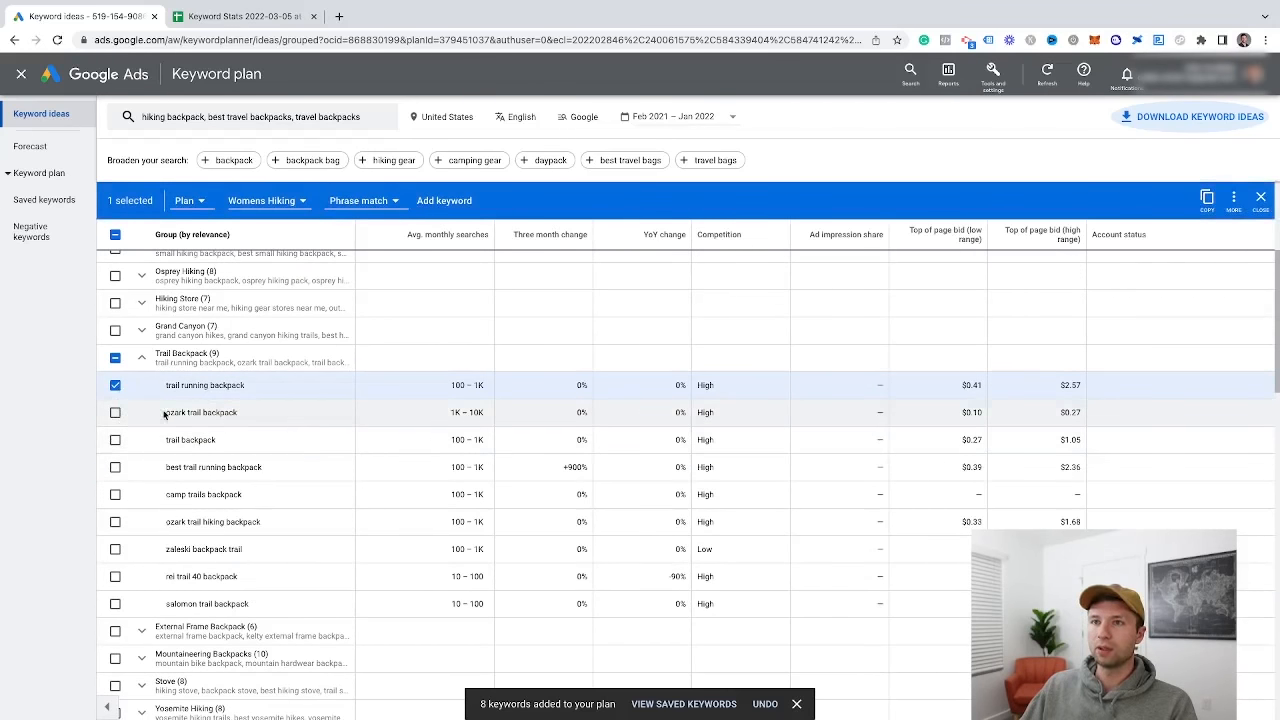
left_click(115, 440)
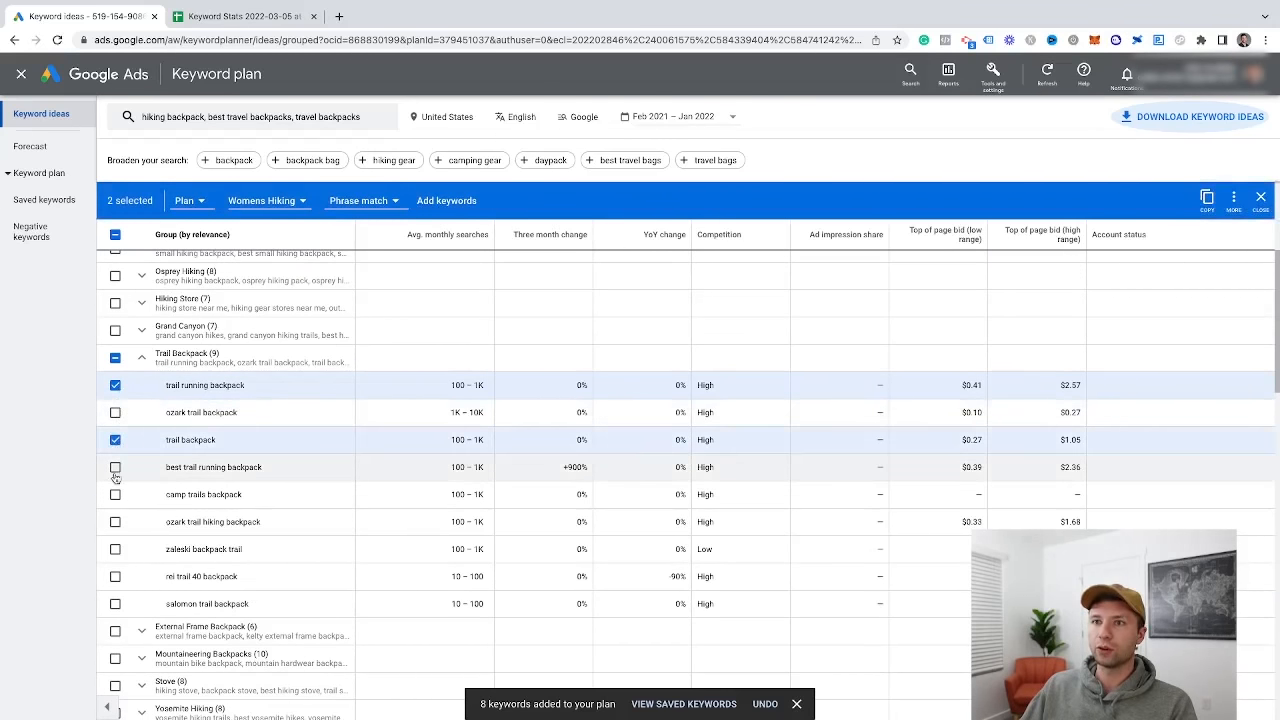
left_click(113, 495)
left_click(115, 467)
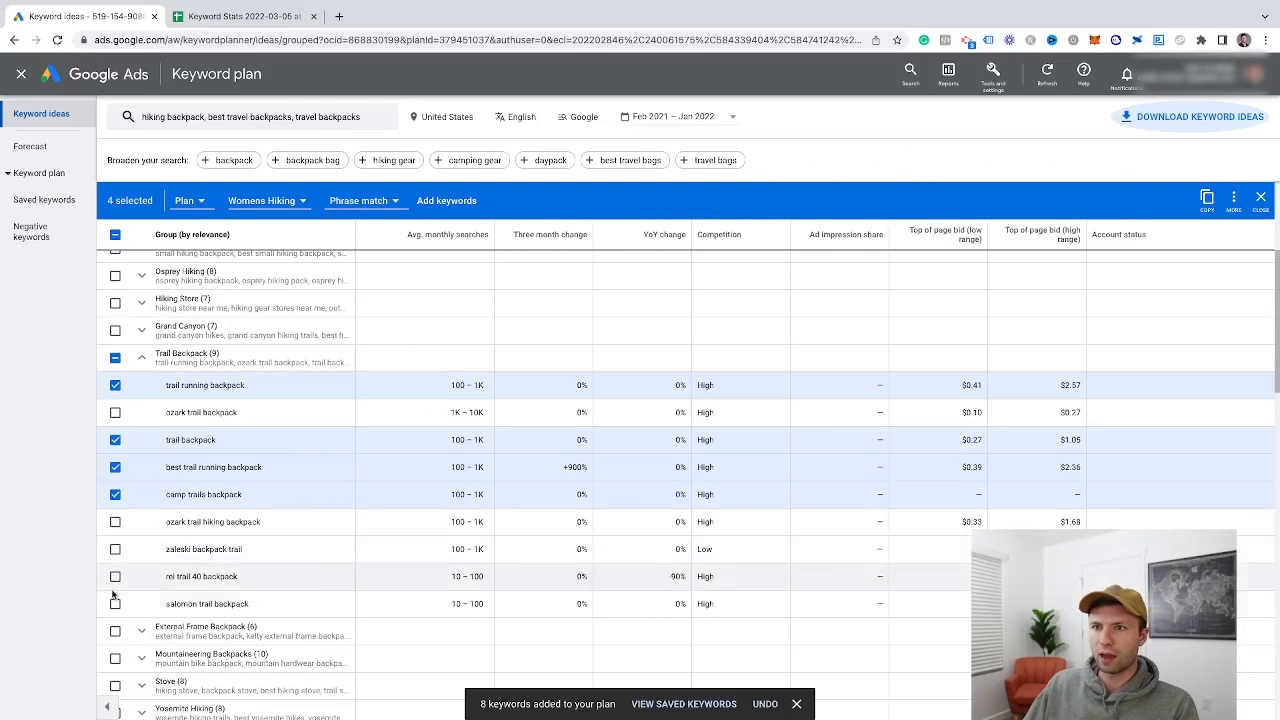
Create a new ad group named "Trial Backpack" and add the four selected Trail Backpack keywords to the plan in Phrase match.
scroll(135, 480, "up", 1)
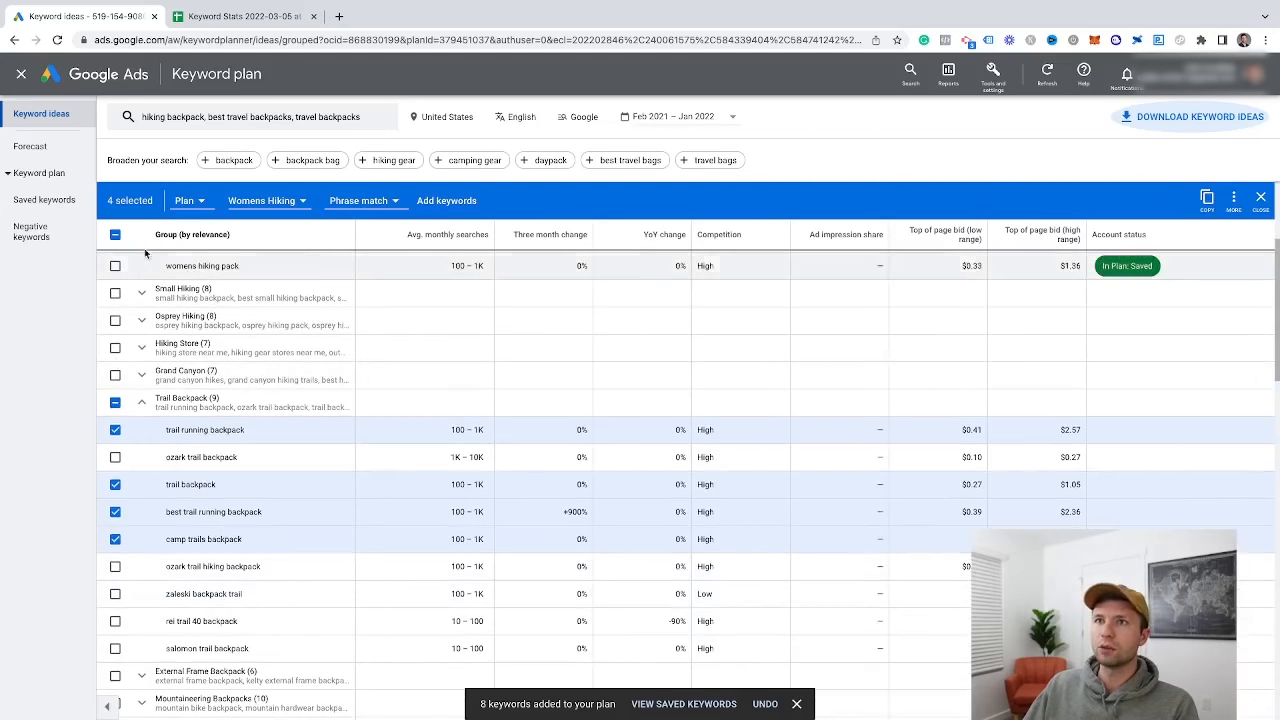
left_click(283, 204)
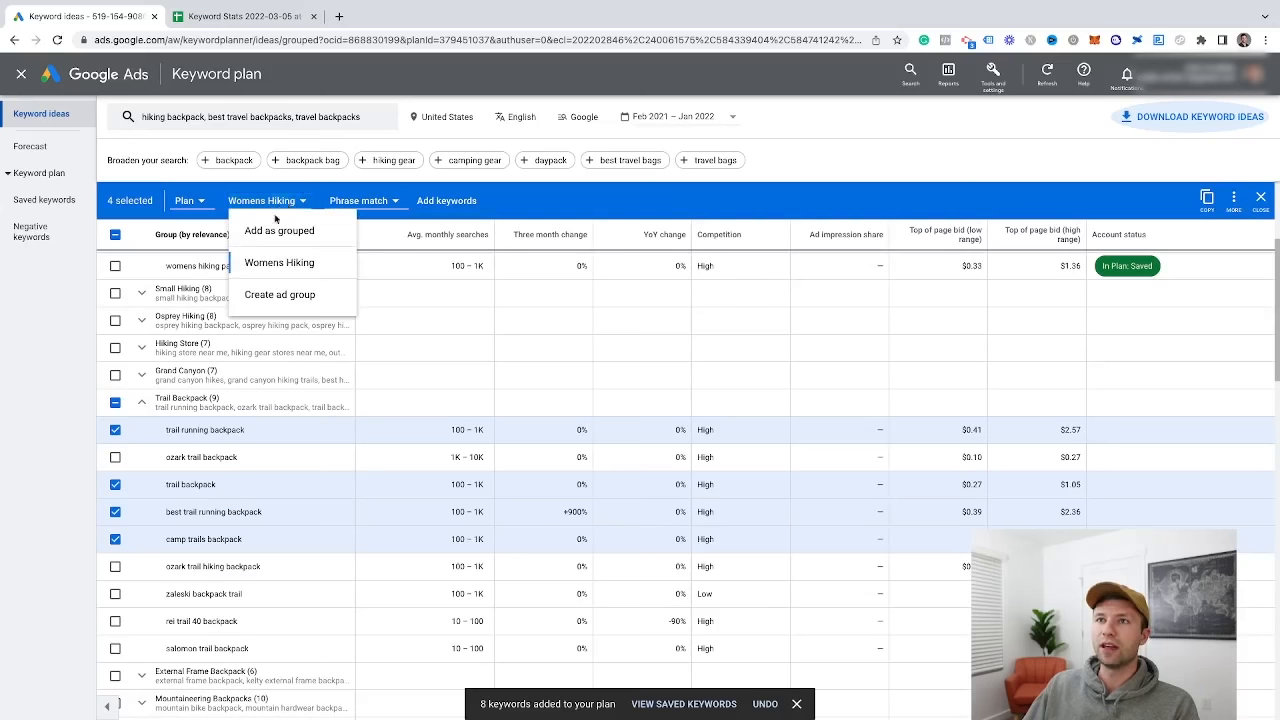
left_click(289, 297)
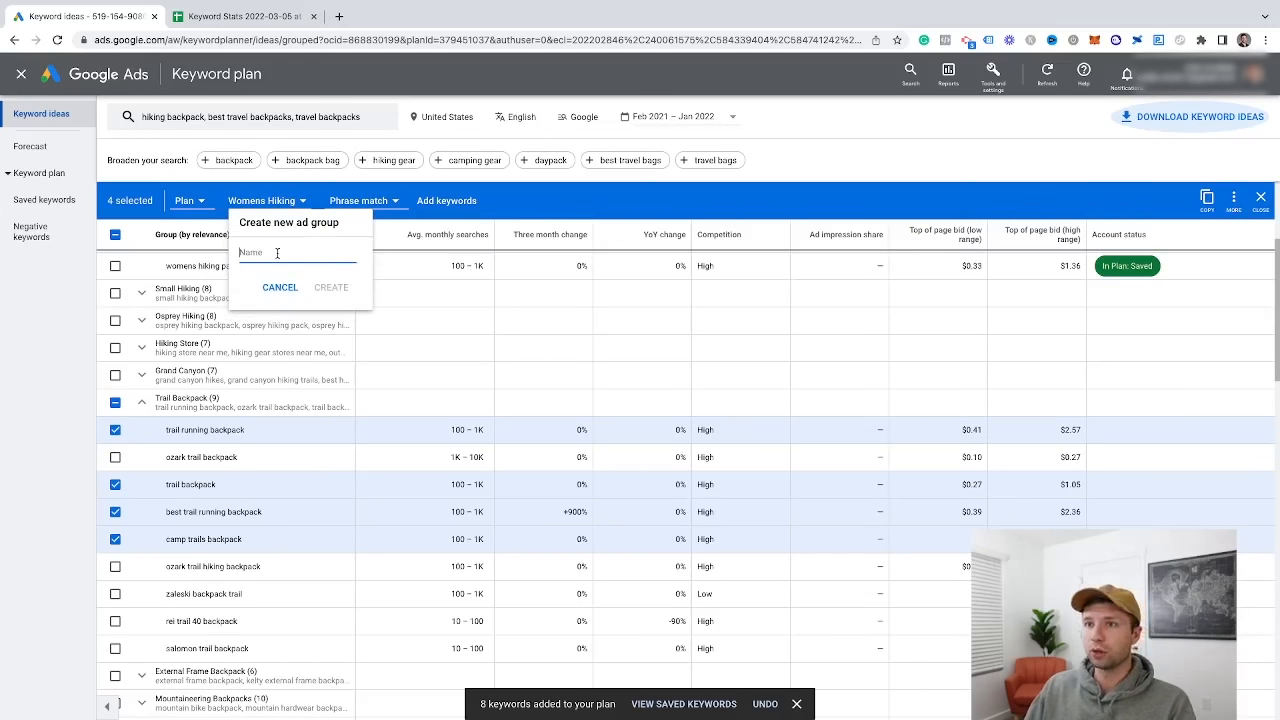
left_click(277, 253)
type("Trial Bac")
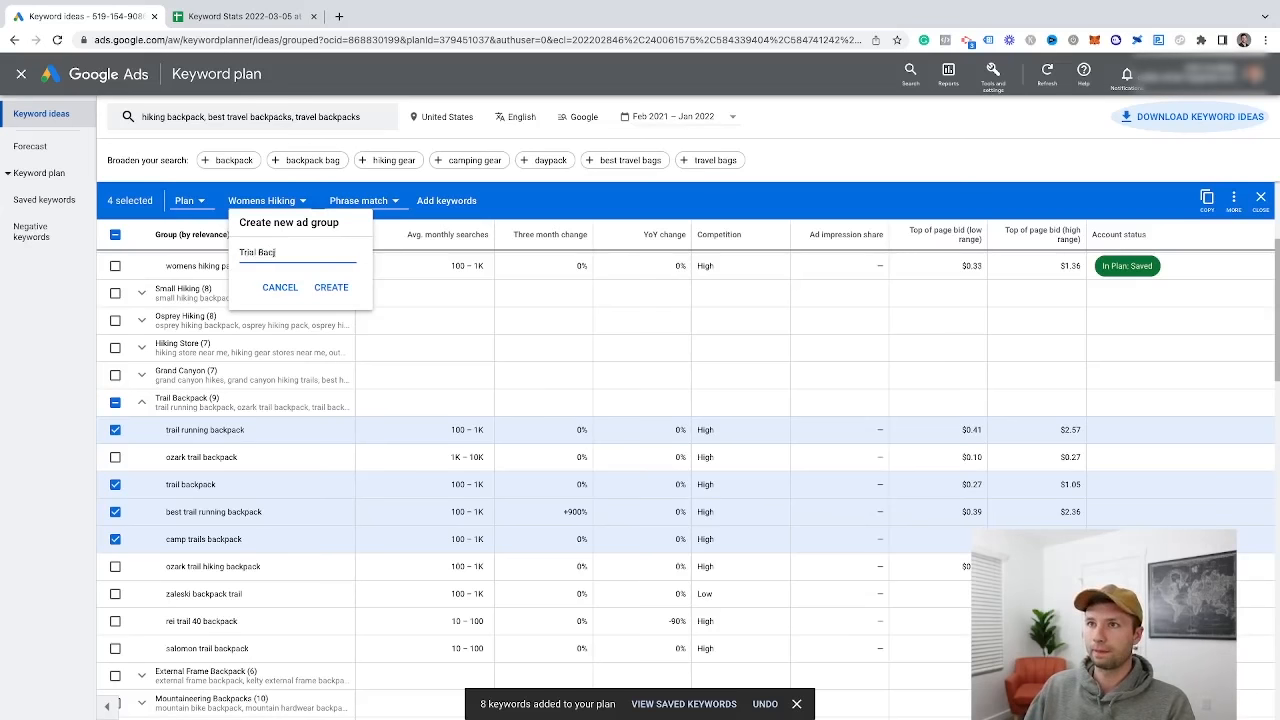
type("kpac")
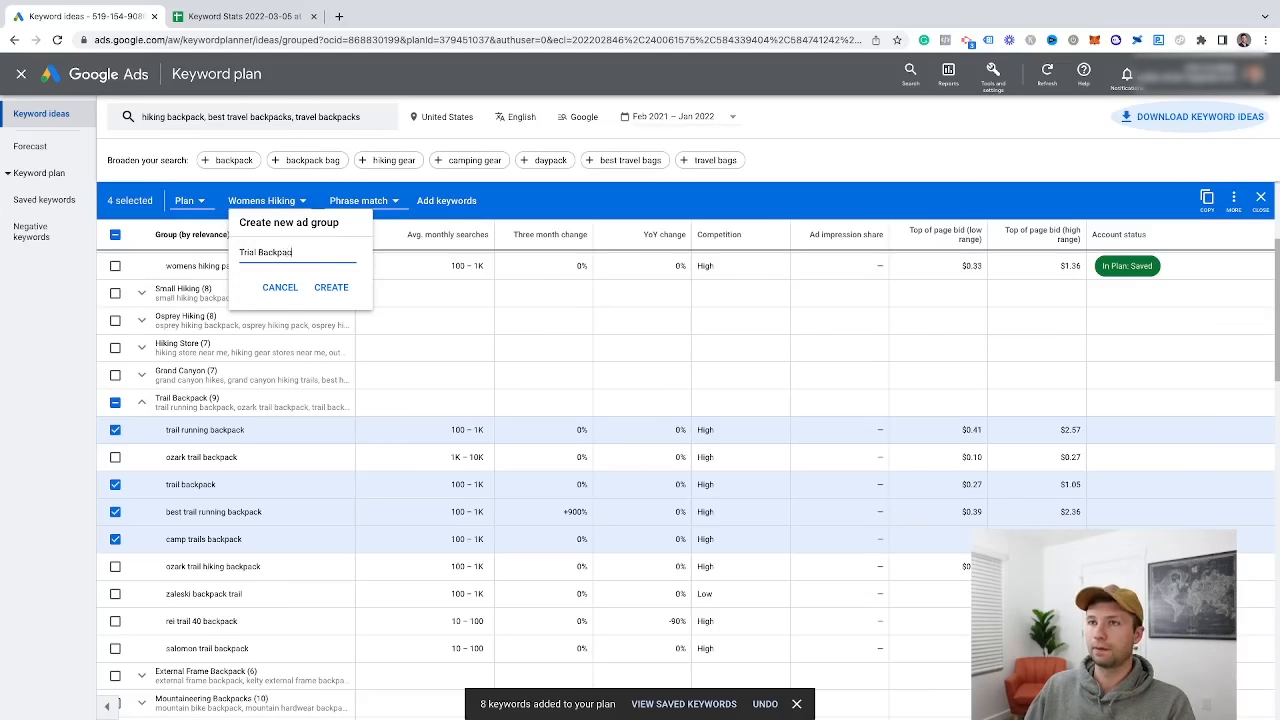
type("k")
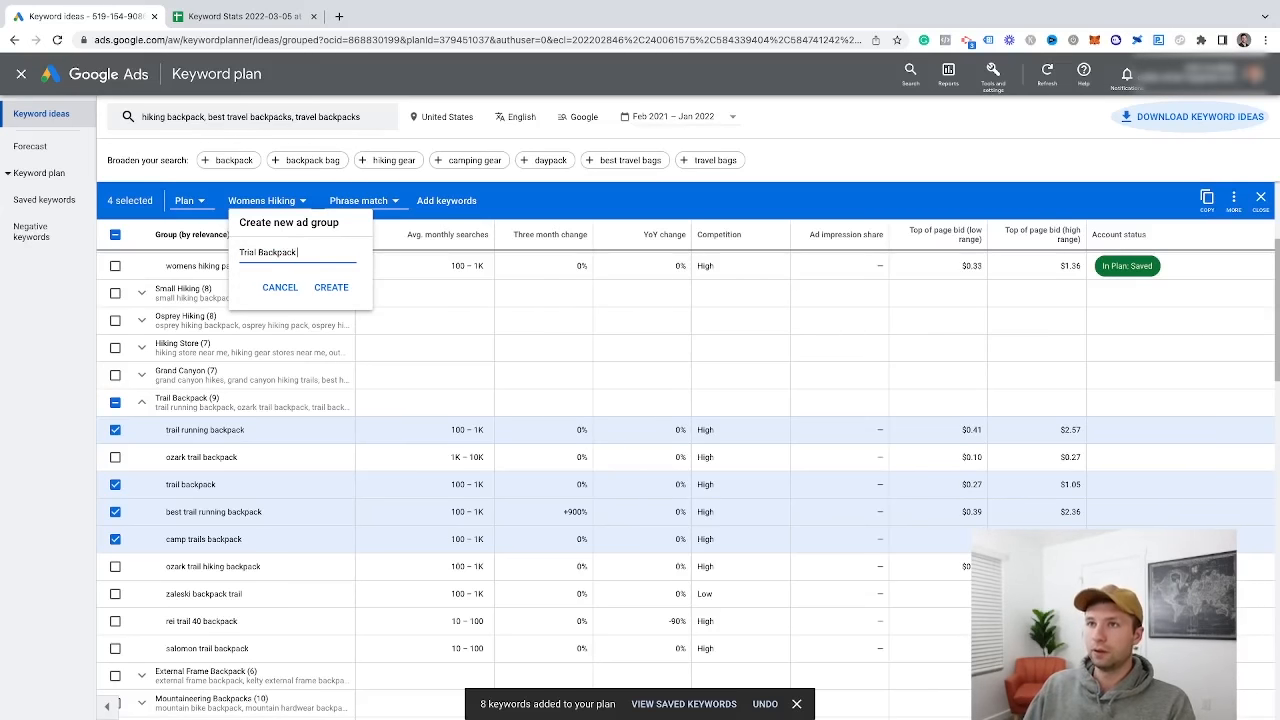
left_click(333, 289)
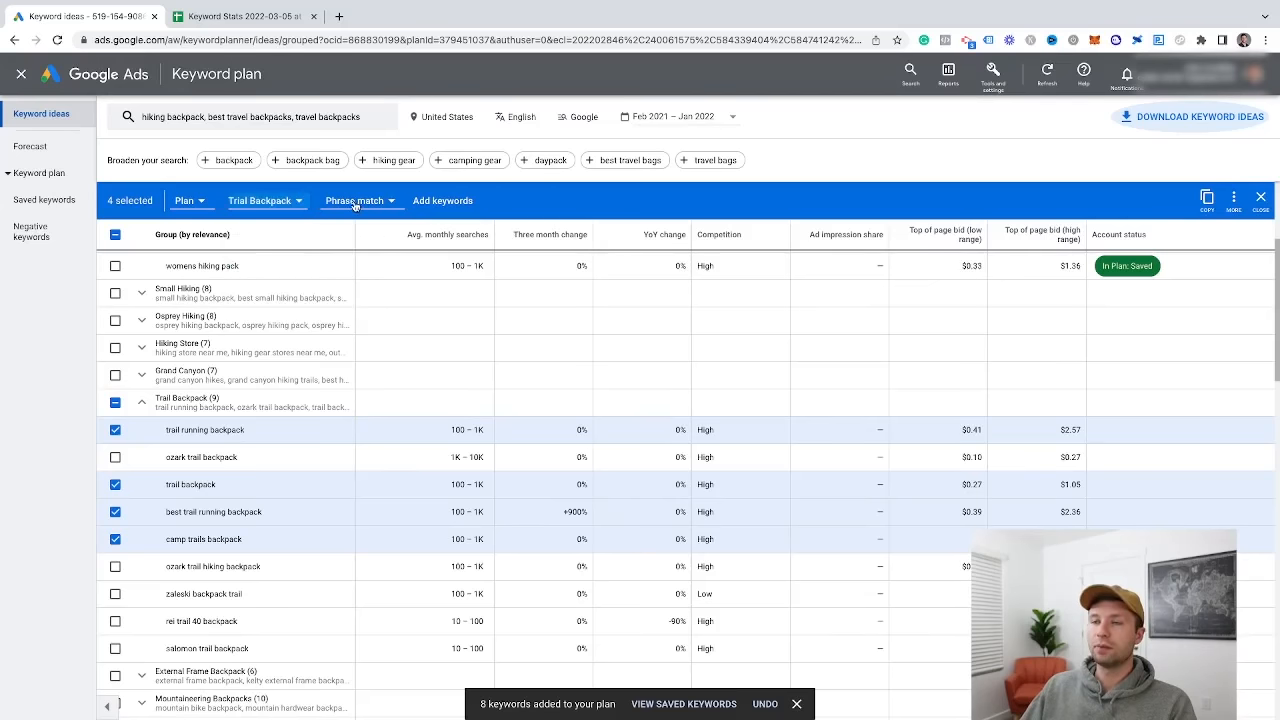
left_click(447, 203)
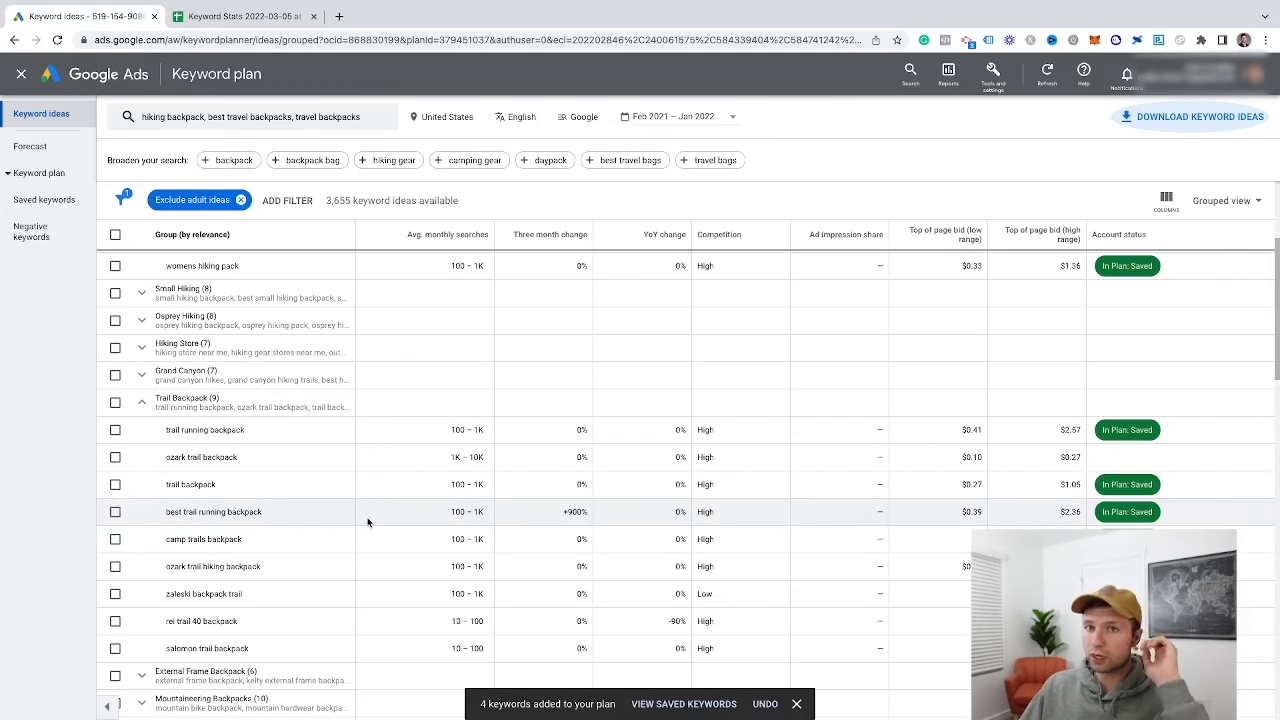
Select all keywords in the Bladder Backpack group and create a new ad group named "Bladder Backpacks" for them.
scroll(278, 503, "down", 1)
scroll(278, 503, "down", 3)
scroll(270, 495, "up", 2)
scroll(265, 490, "down", 2)
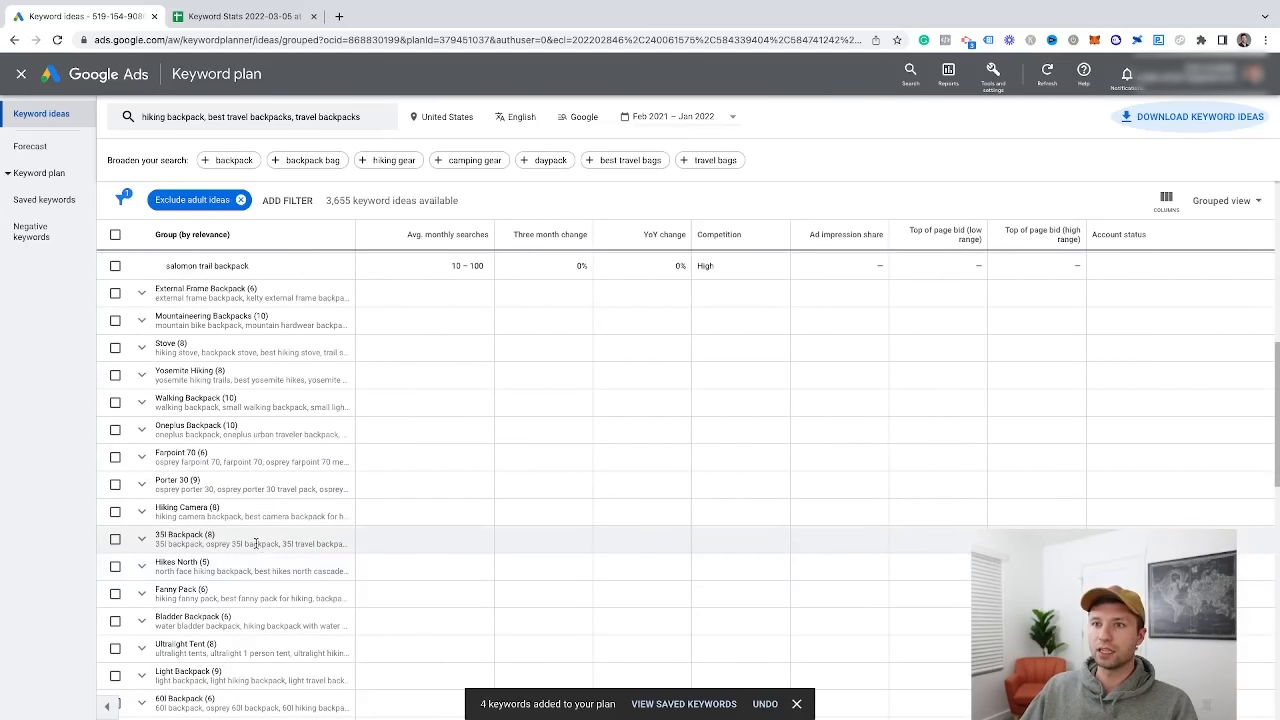
scroll(258, 582, "down", 1)
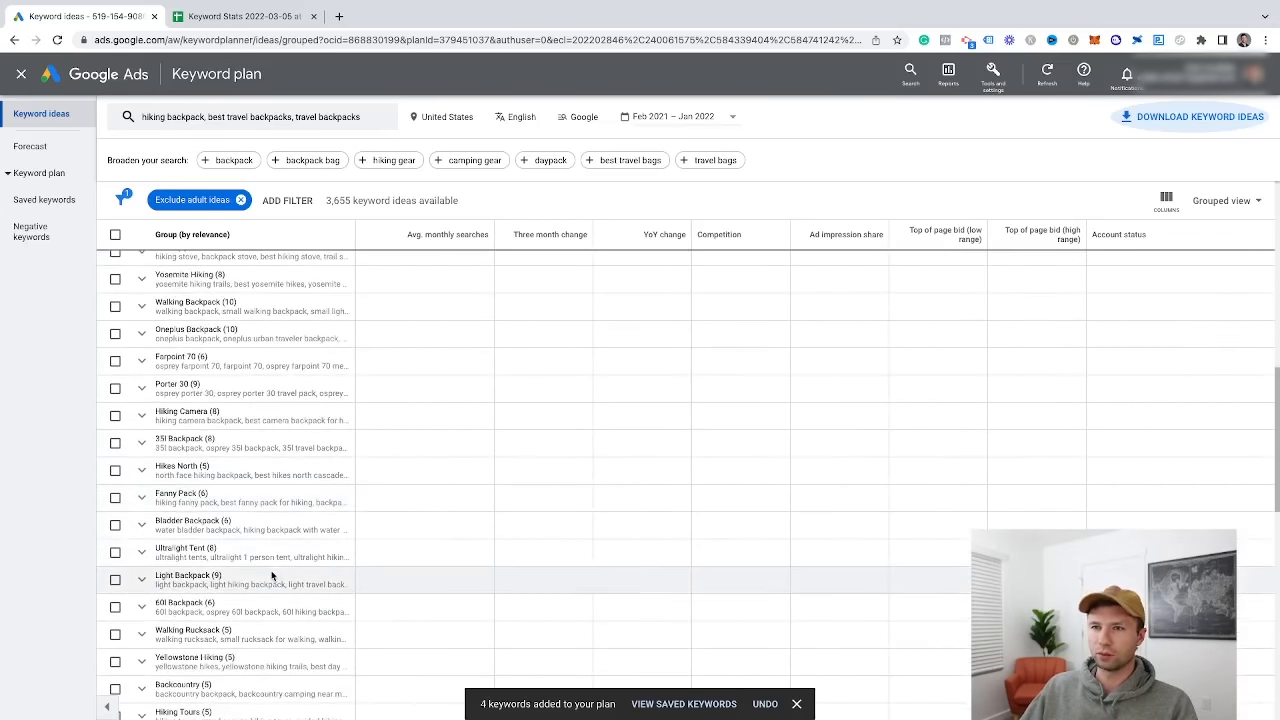
scroll(271, 571, "down", 2)
left_click(115, 482)
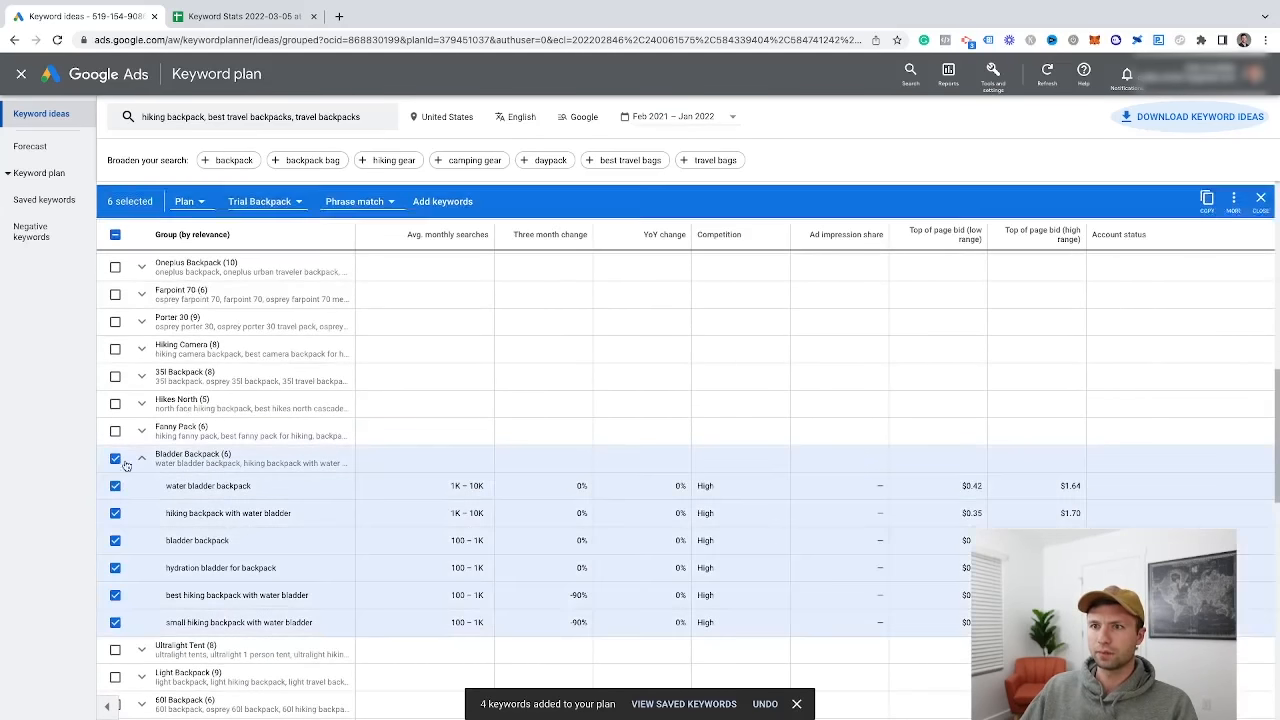
left_click(259, 200)
left_click(275, 314)
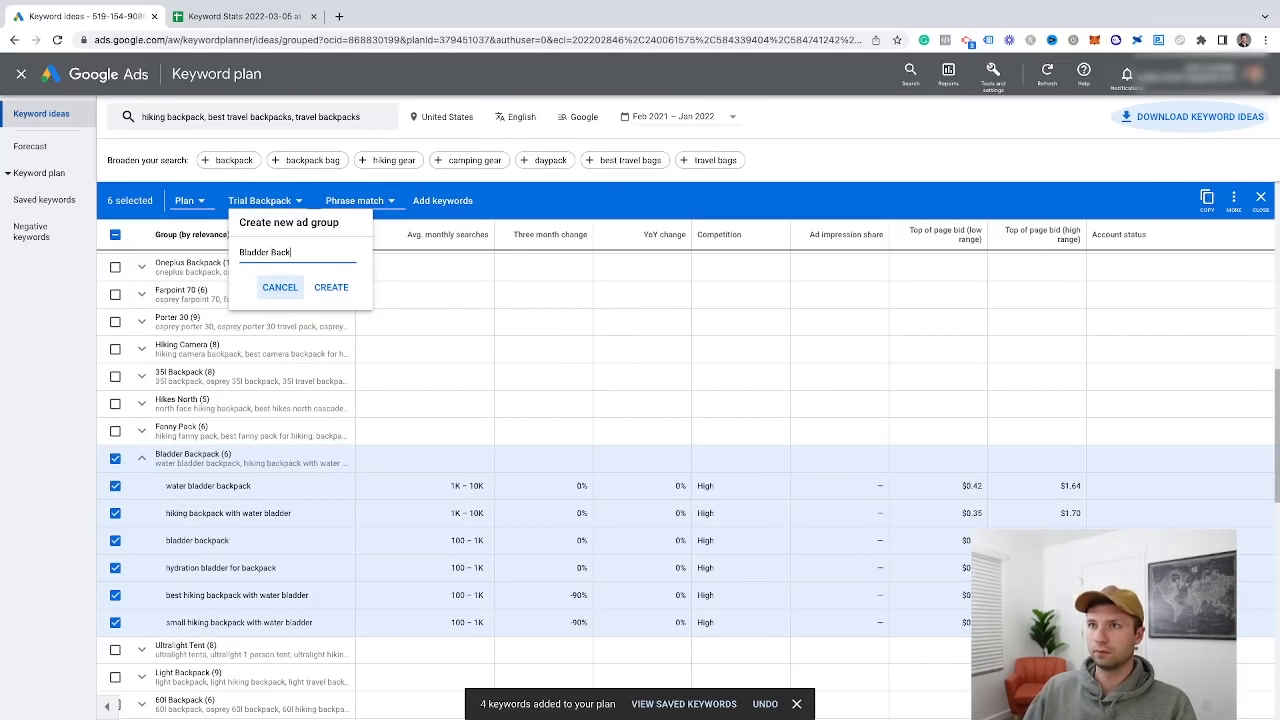
type("Bladder Backpacks")
left_click(331, 287)
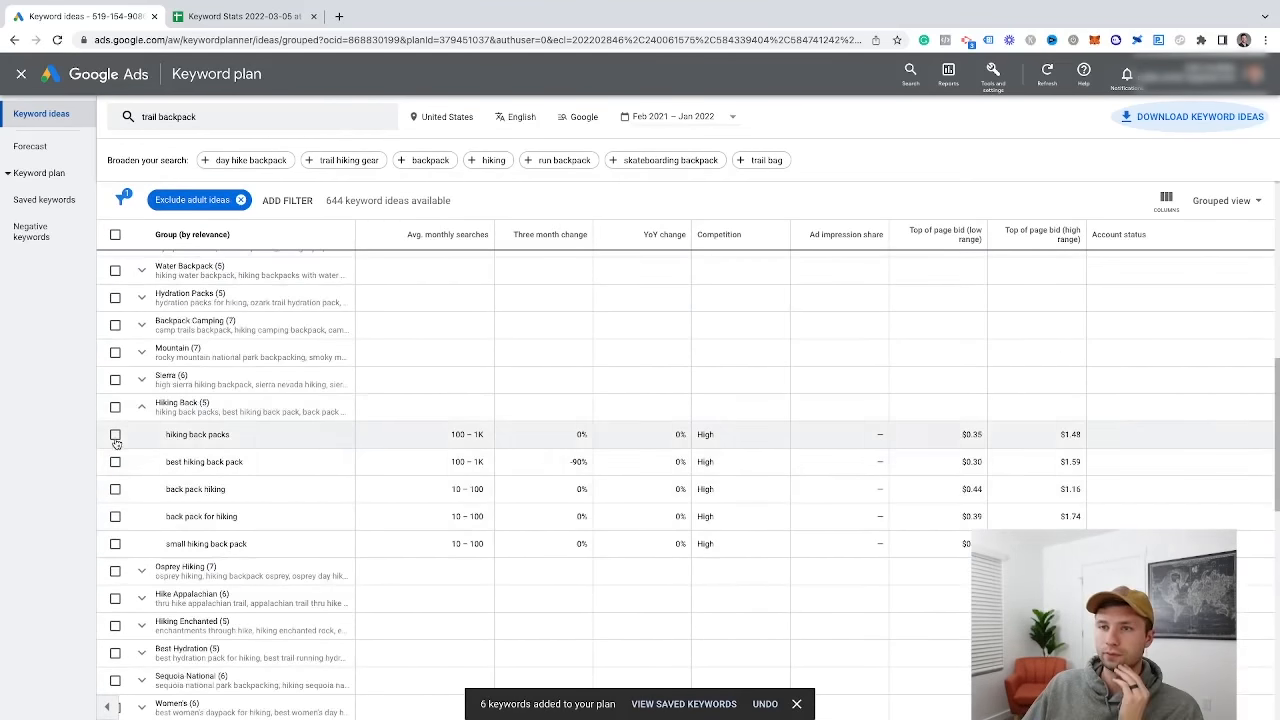
Select all five keywords in the Hiking Back group and create a new hiking backpack ad group for them.
left_click(115, 435)
left_click(115, 462)
left_click(115, 489)
left_click(115, 517)
left_click(115, 544)
scroll(286, 300, "up", 1)
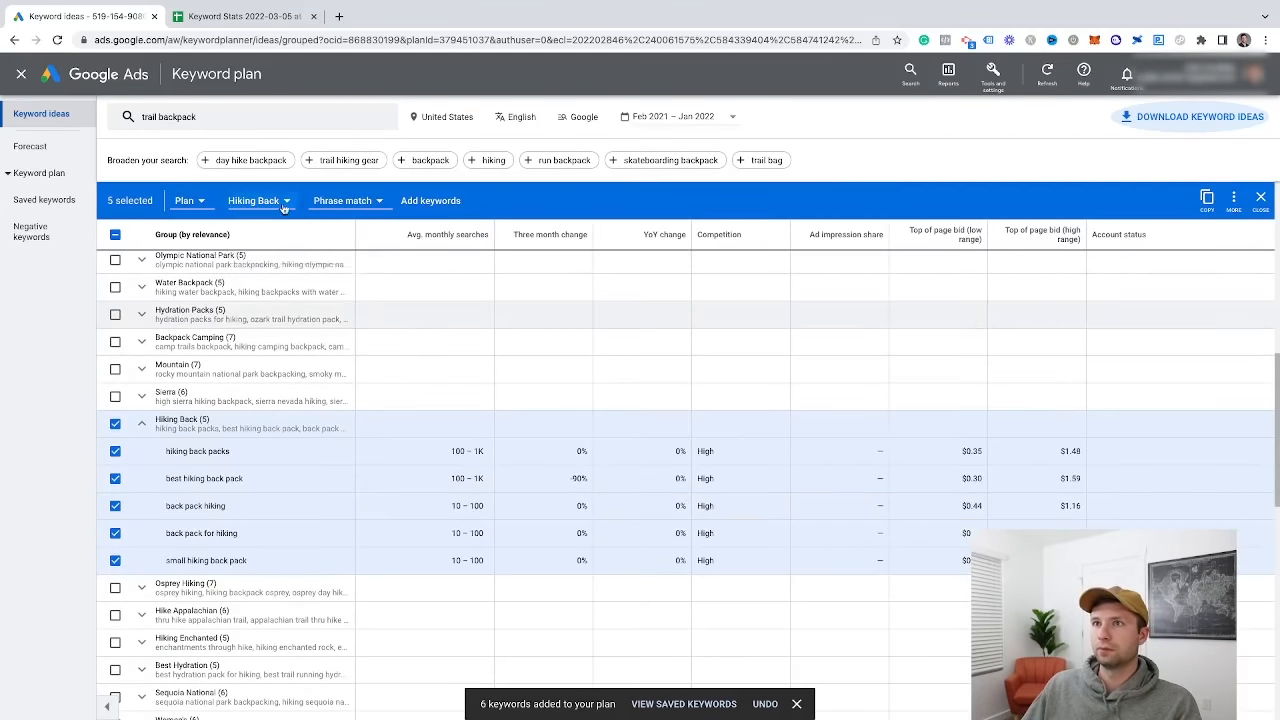
left_click(284, 203)
left_click(280, 337)
type("hikikinh")
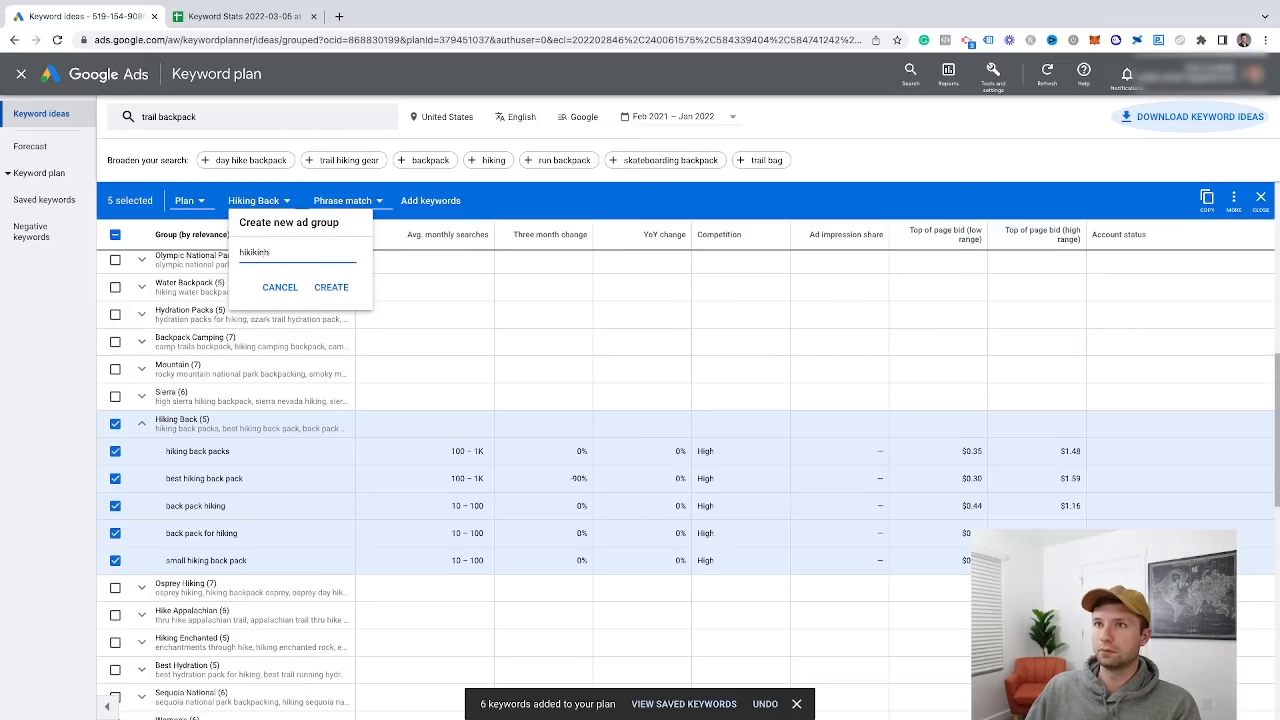
type(" backpack")
left_click(331, 287)
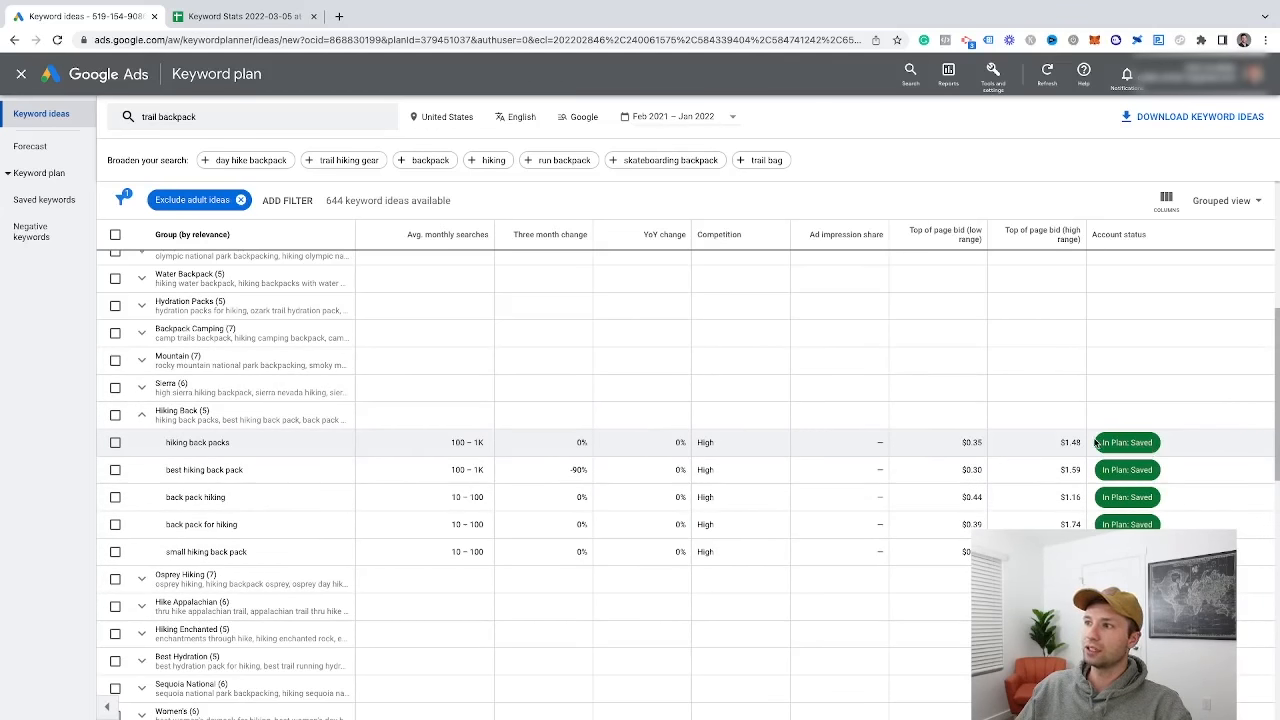
Switch the ideas list to Keyword view and add grand canyon hike as a Phrase match negative keyword.
left_click(1224, 200)
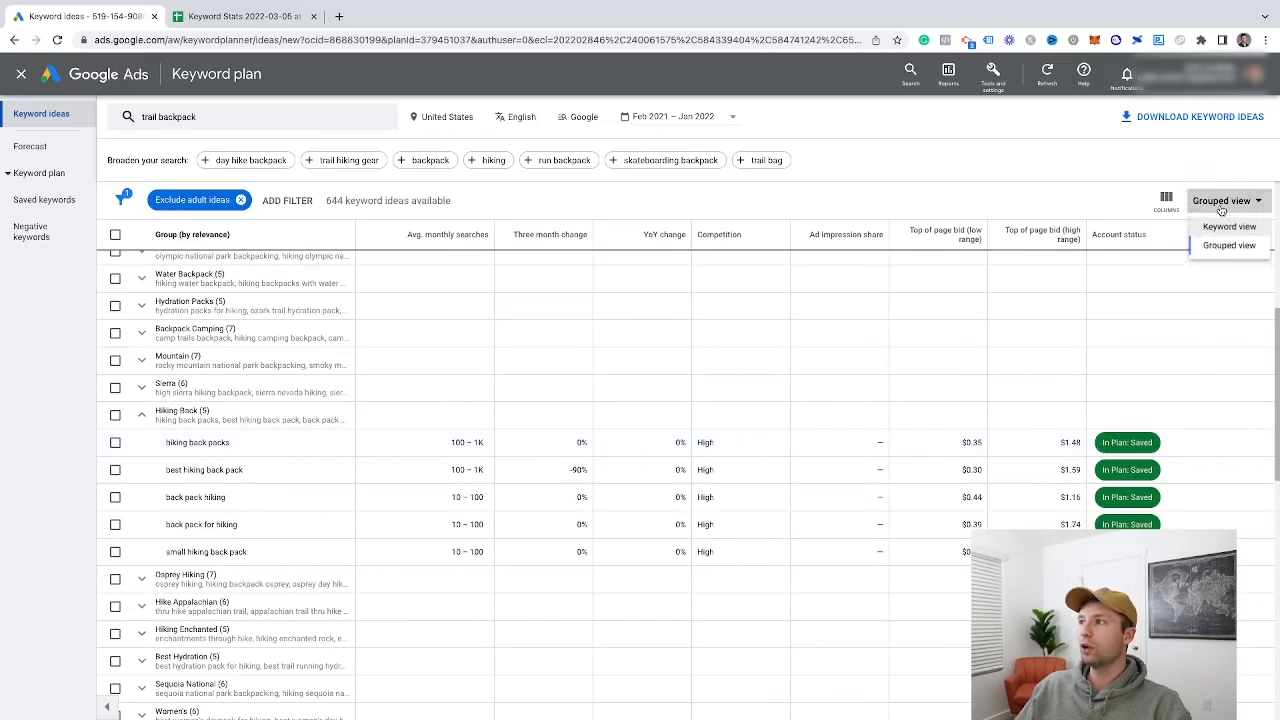
left_click(1224, 229)
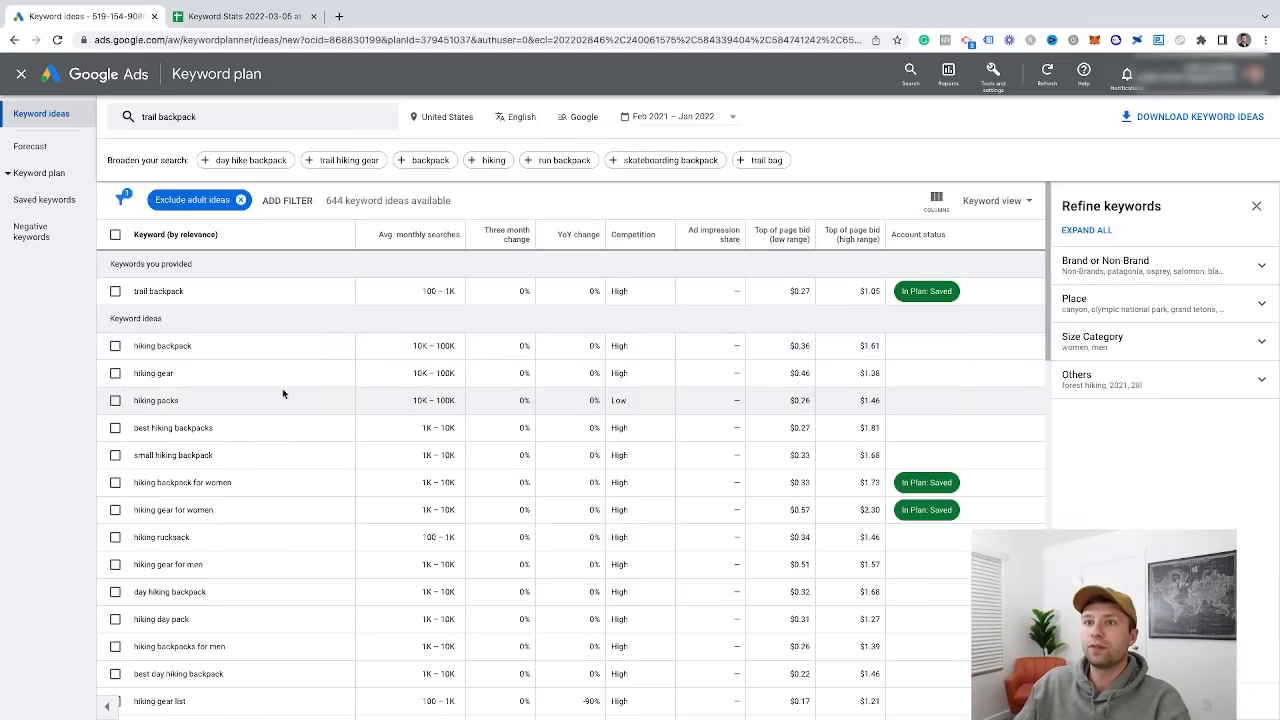
scroll(282, 390, "down", 2)
scroll(282, 424, "down", 4)
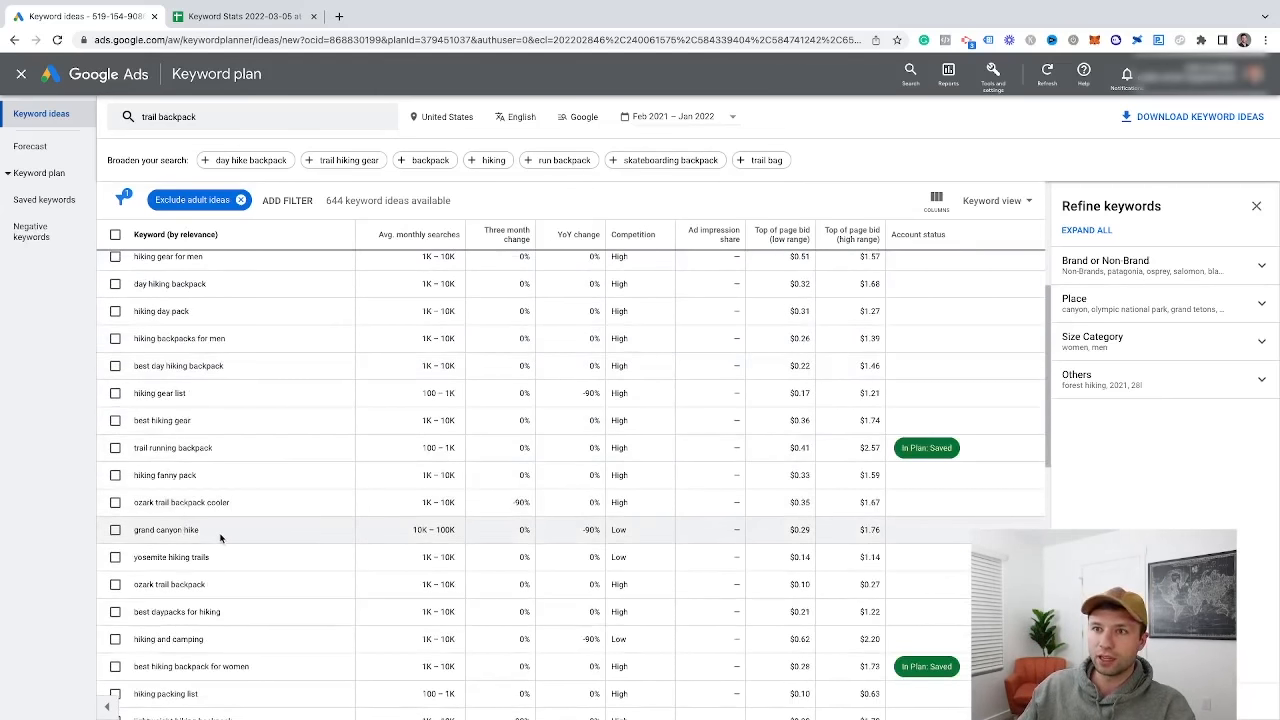
scroll(221, 538, "down", 1)
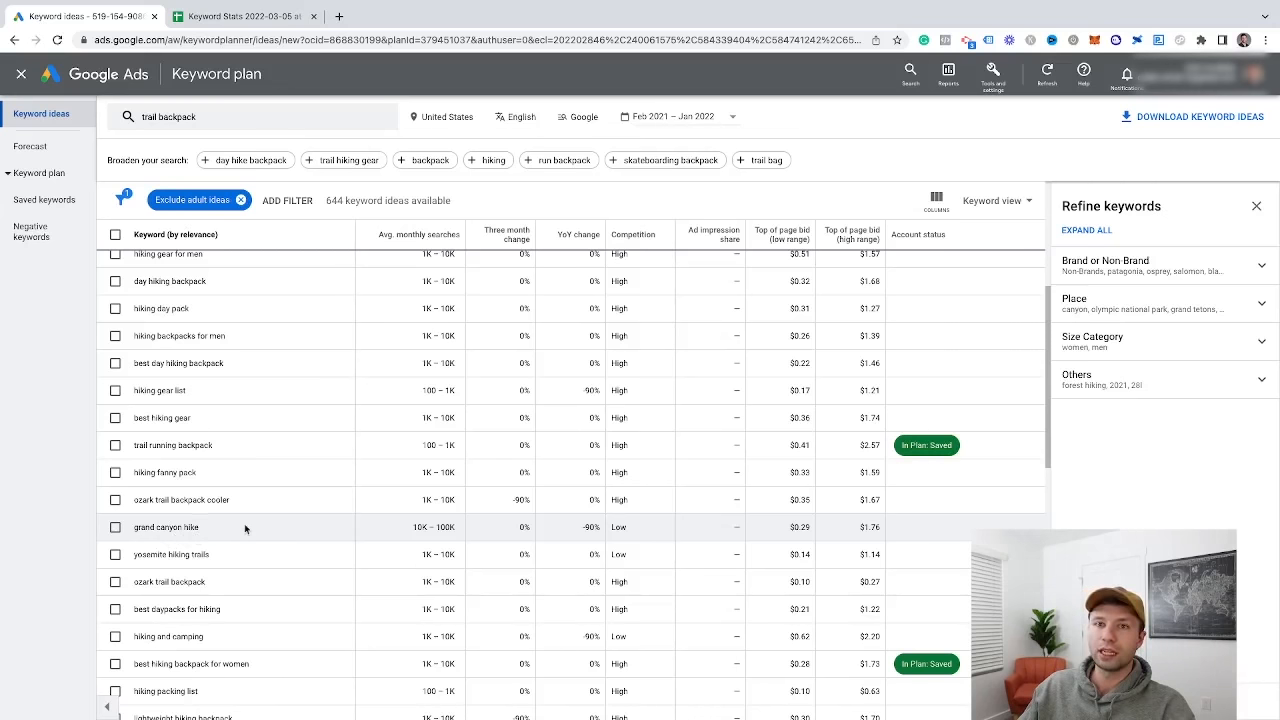
left_click(116, 528)
left_click(1004, 200)
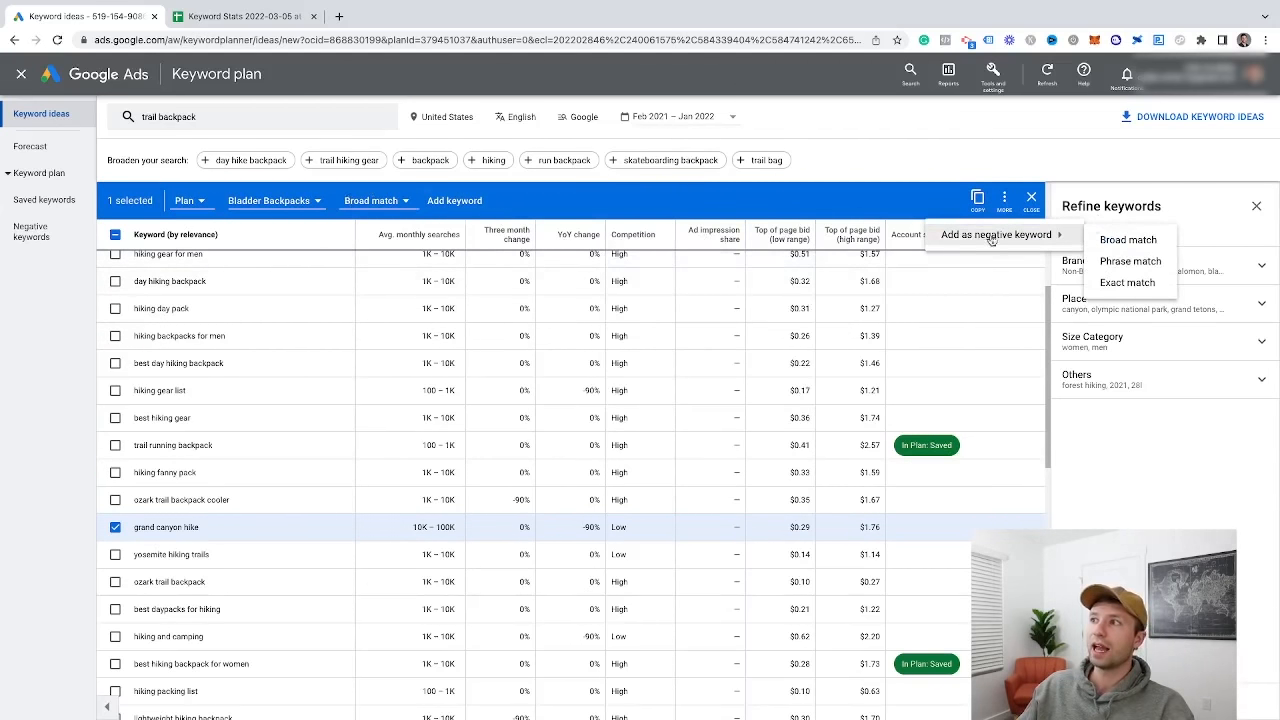
left_click(1122, 262)
Add the keyword hiking shop to the plan as a Phrase match negative keyword.
scroll(862, 450, "down", 1)
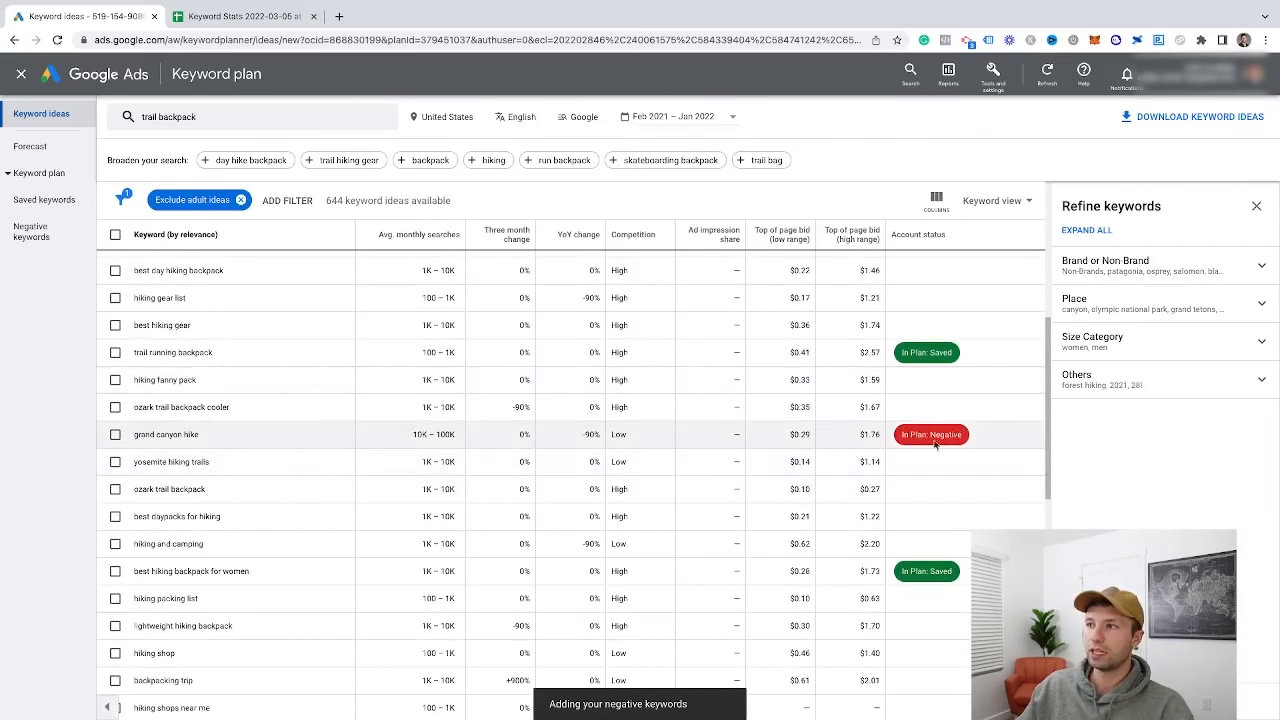
scroll(620, 505, "down", 1)
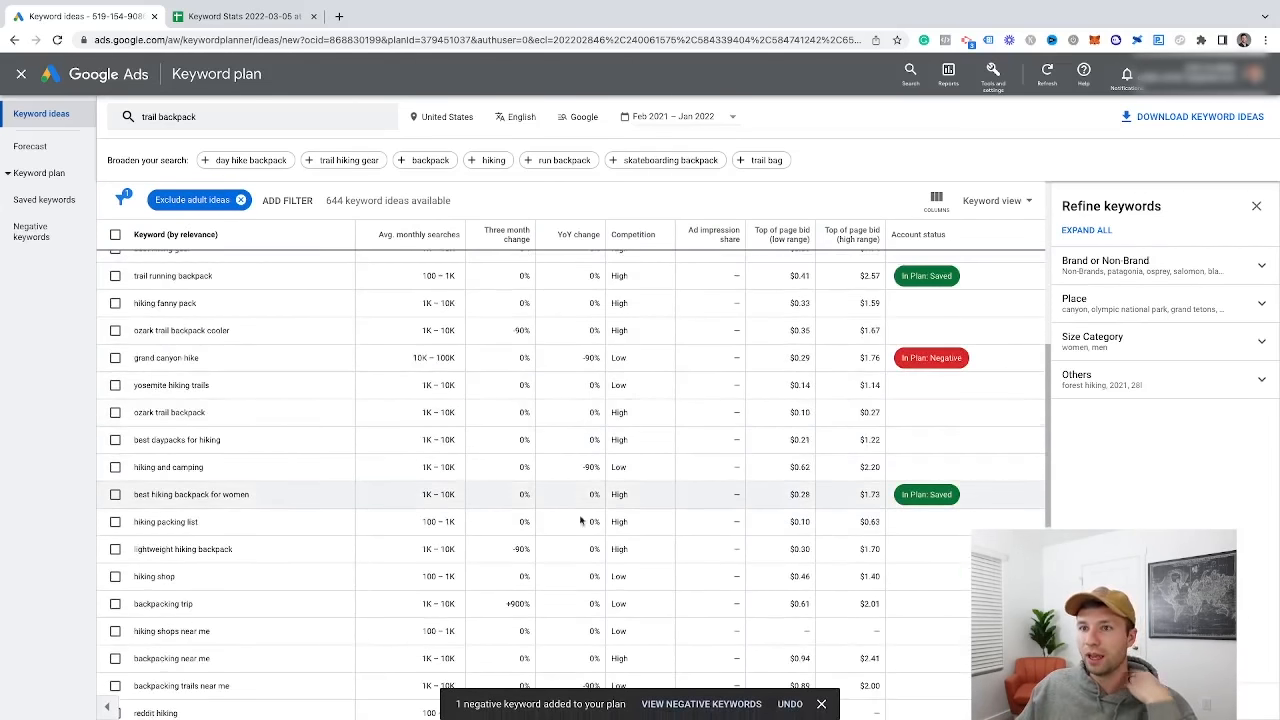
left_click(115, 574)
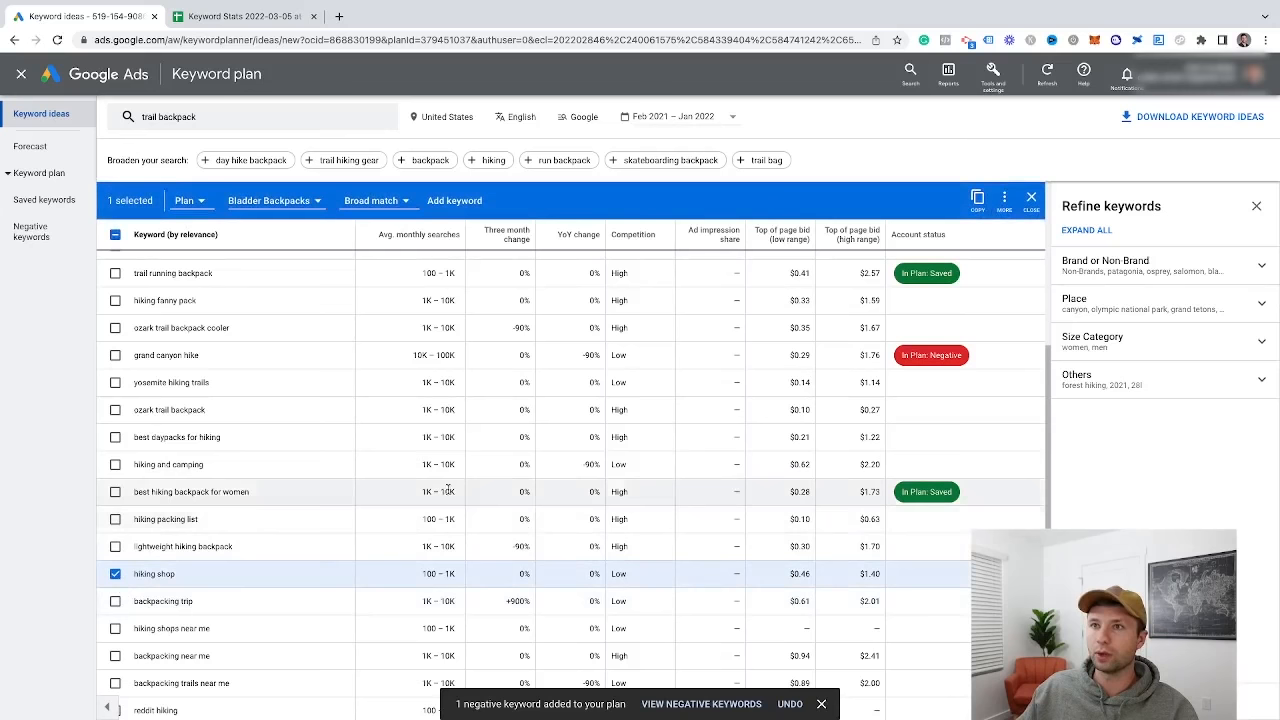
left_click(1005, 199)
mouse_move(1040, 230)
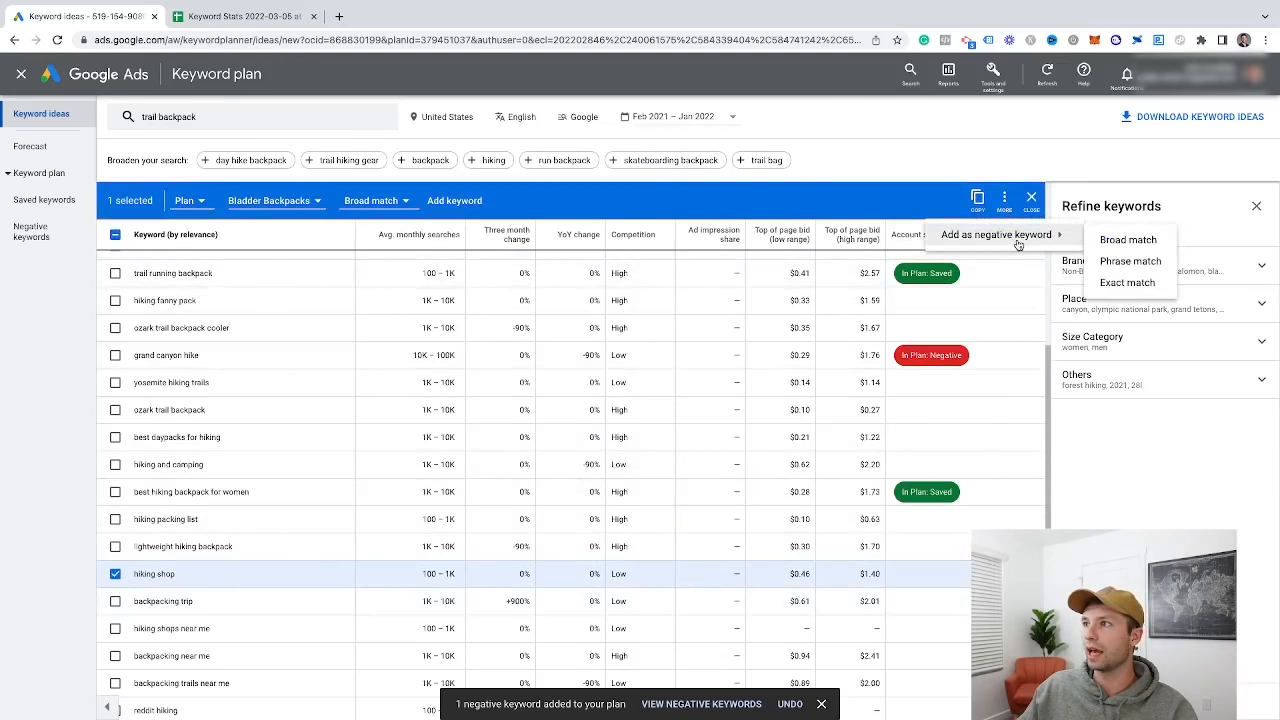
left_click(1129, 257)
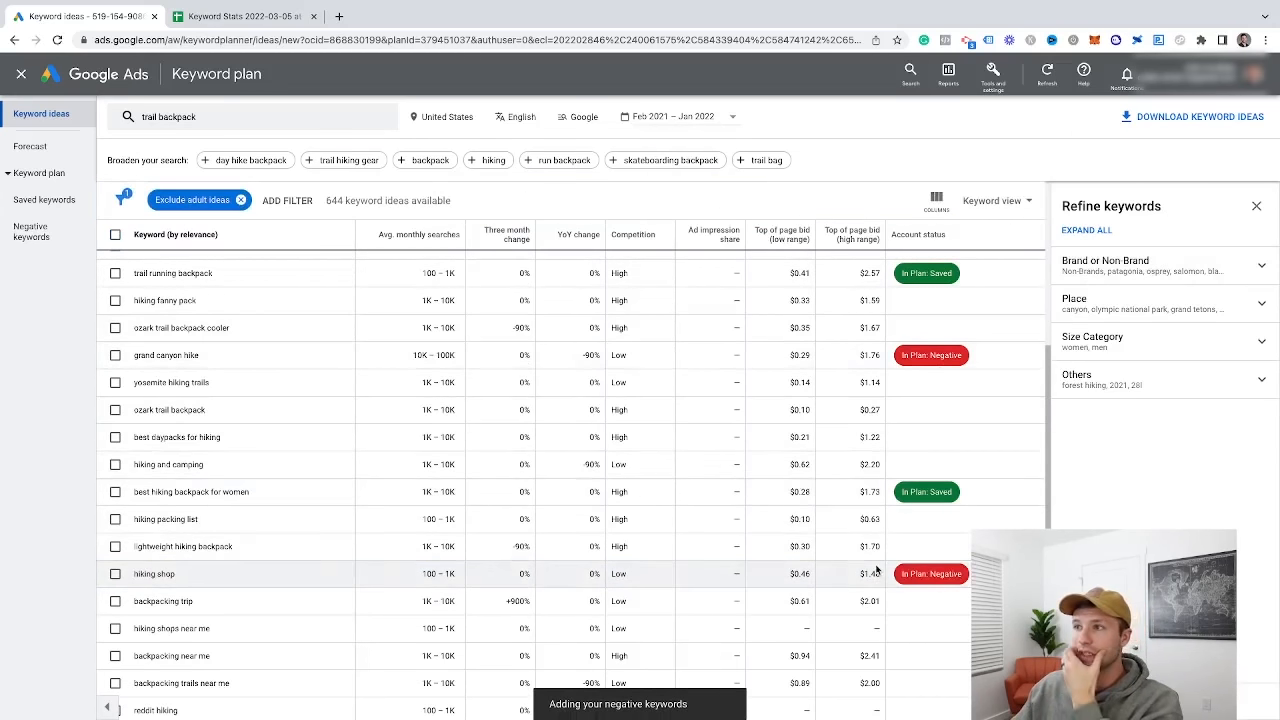
Skim the remaining keyword ideas, then open the plan's saved keywords and review the list.
scroll(918, 299, "up", 1)
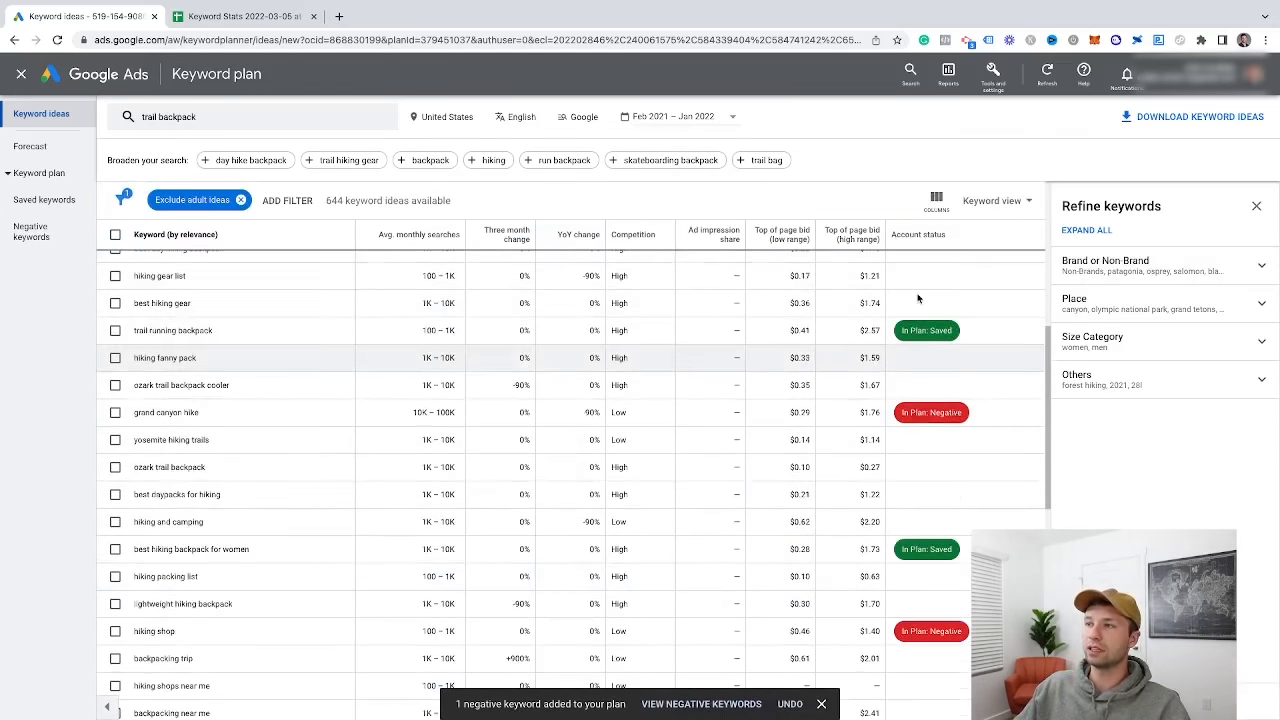
scroll(903, 410, "up", 3)
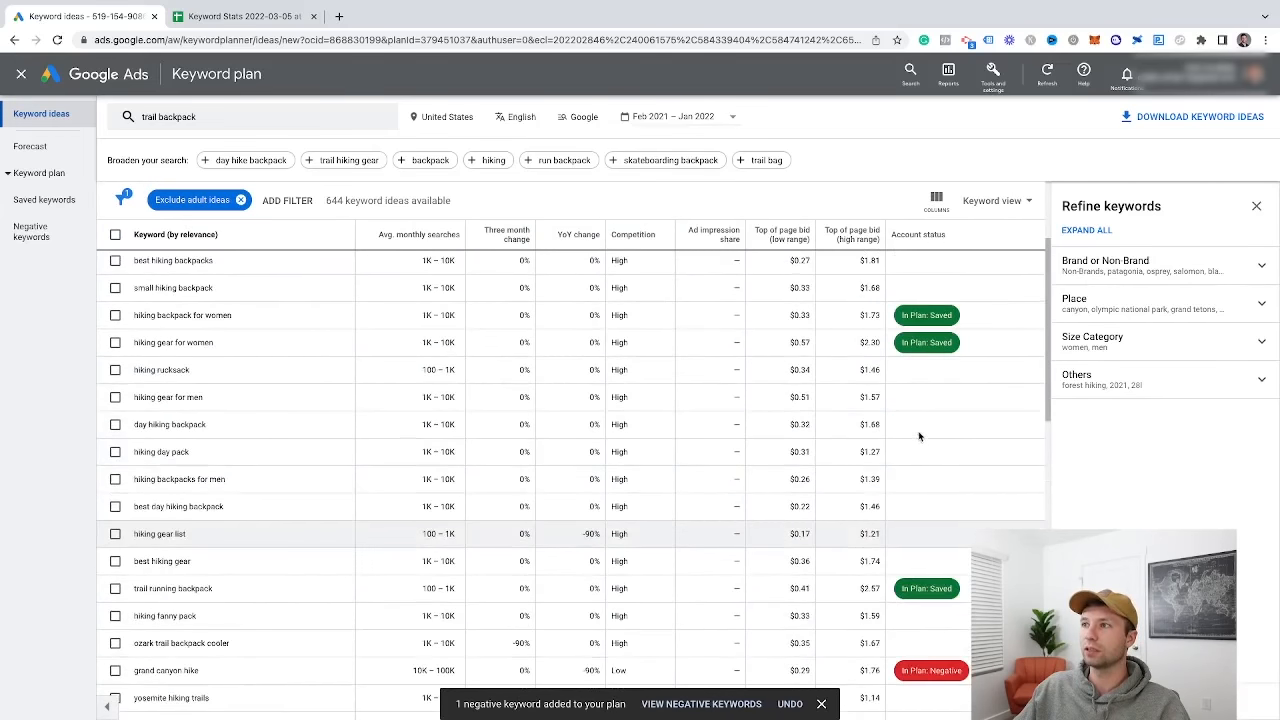
scroll(888, 422, "down", 5)
scroll(888, 422, "down", 10)
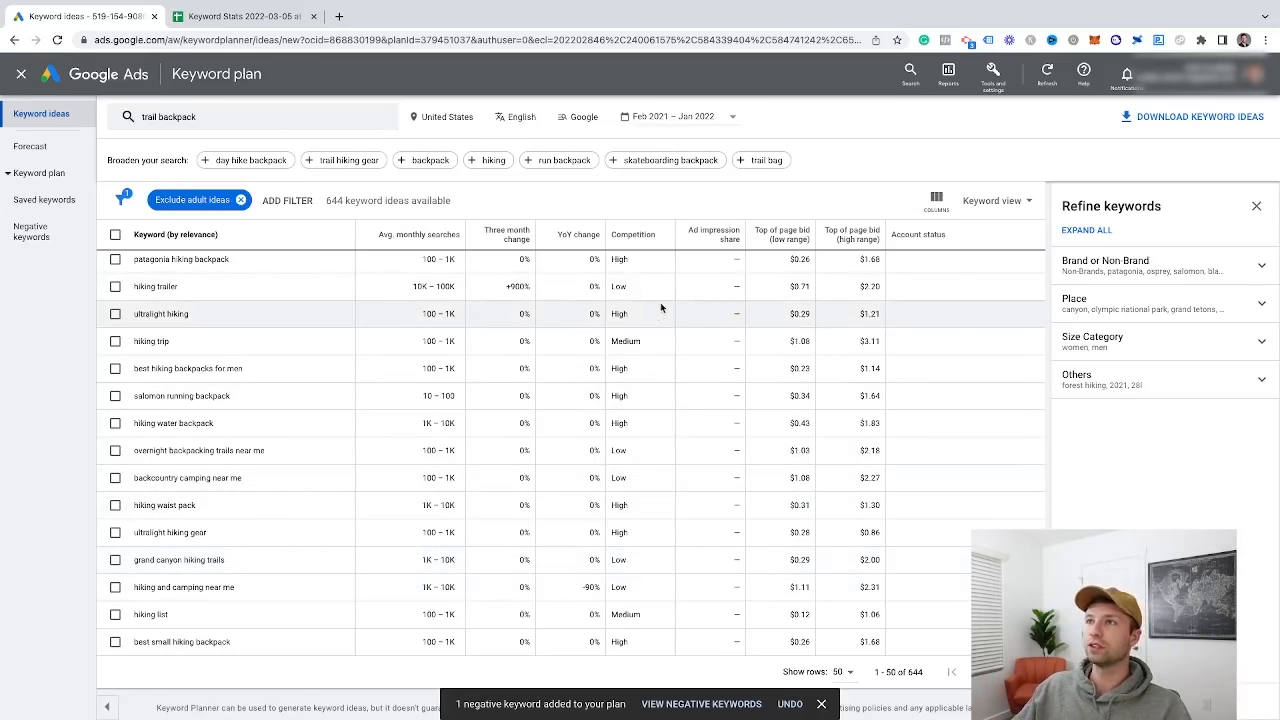
left_click(40, 199)
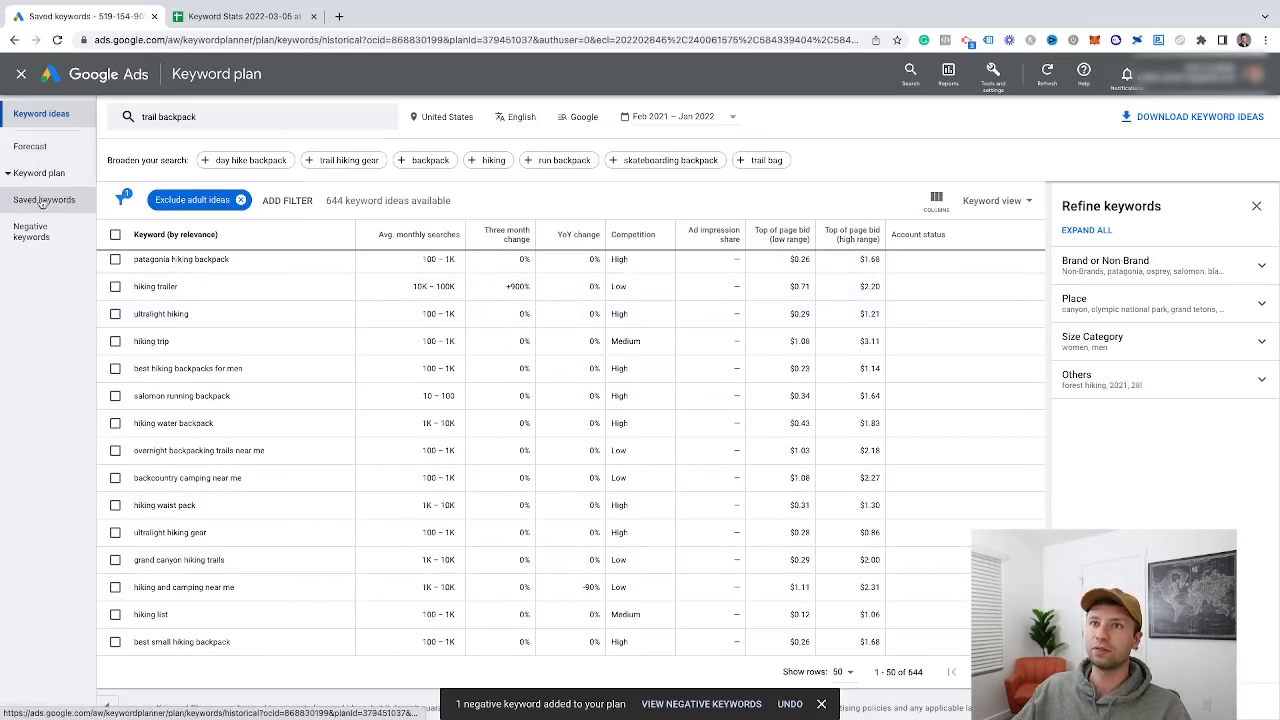
scroll(797, 392, "down", 2)
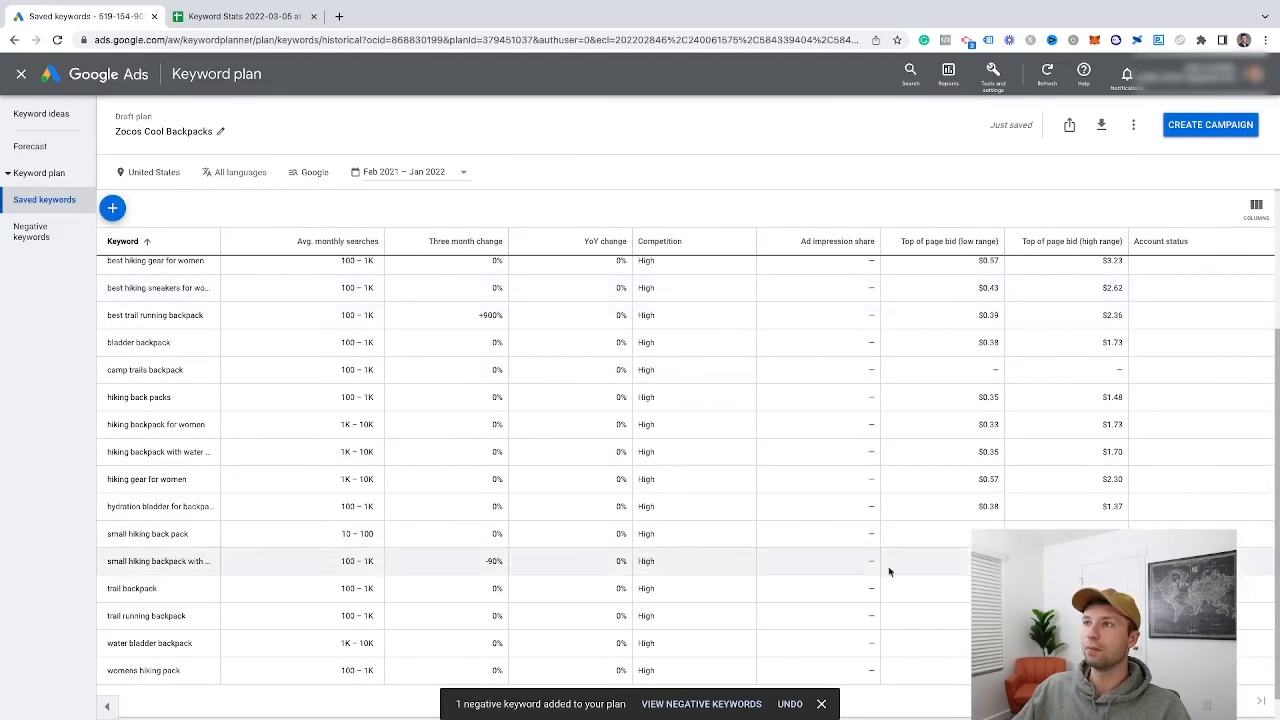
scroll(920, 394, "up", 1)
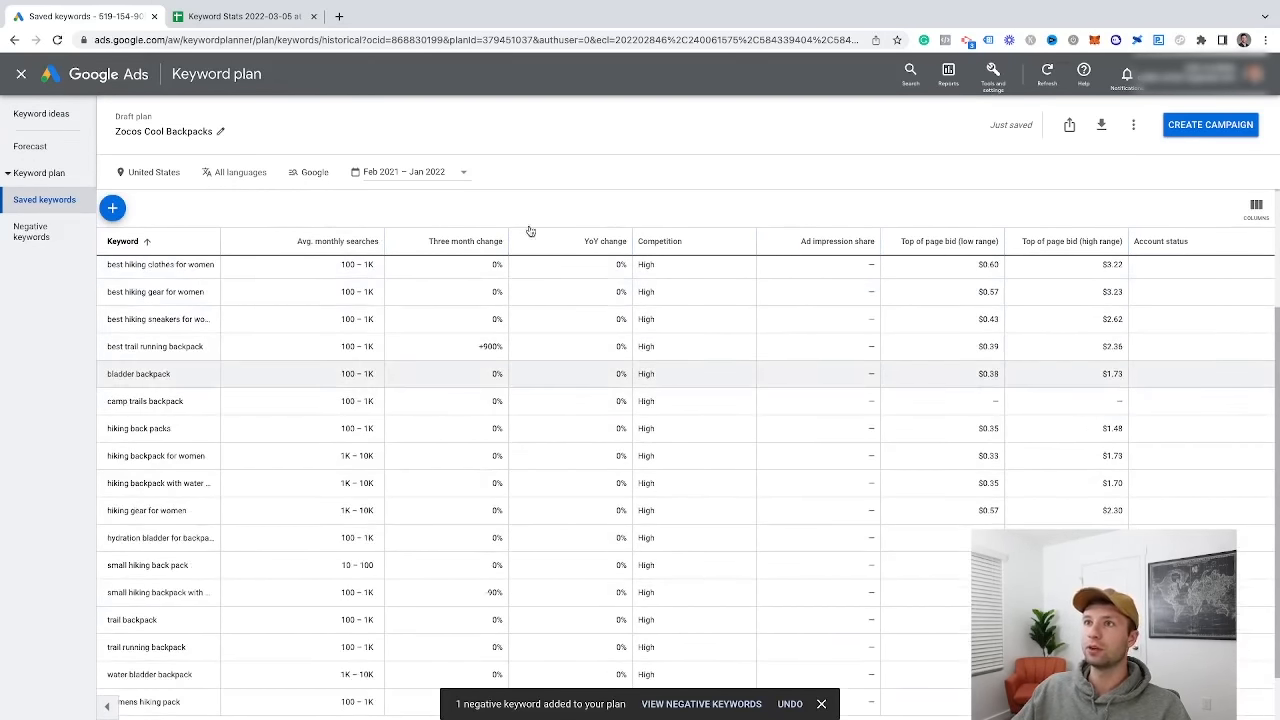
View the date range choices for the saved keywords and the plan's share access settings.
left_click(458, 173)
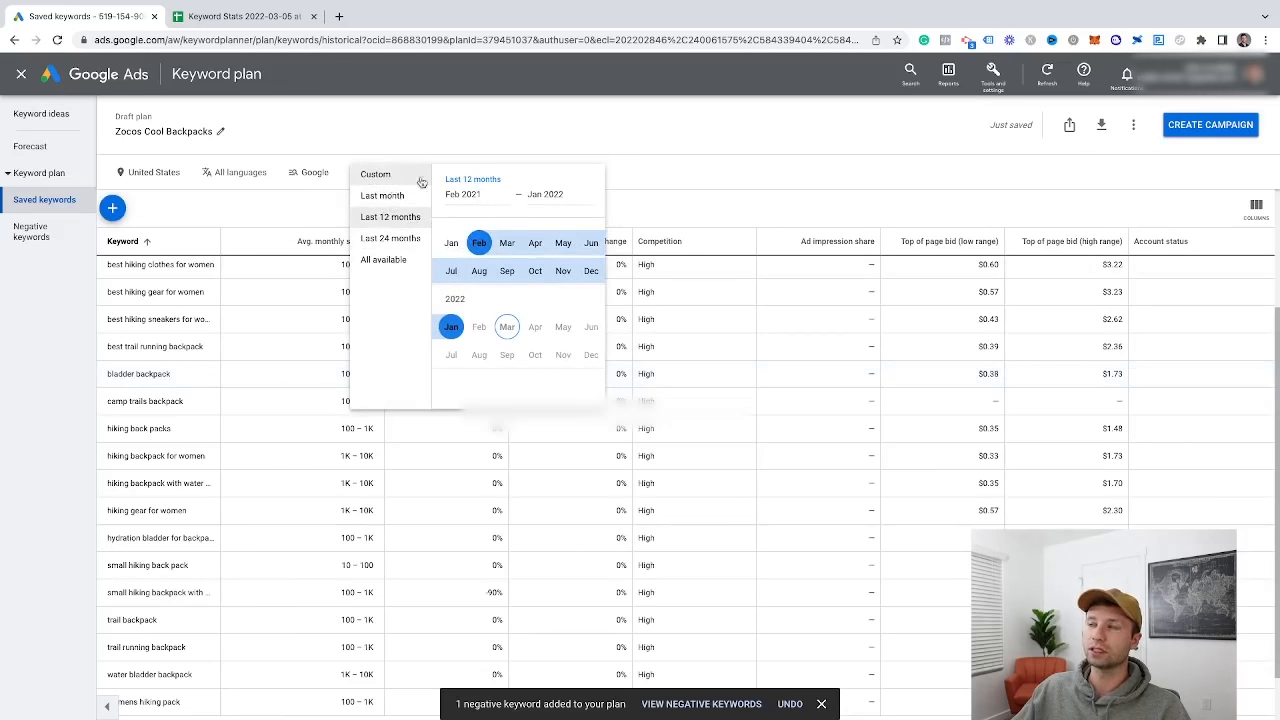
left_click(830, 187)
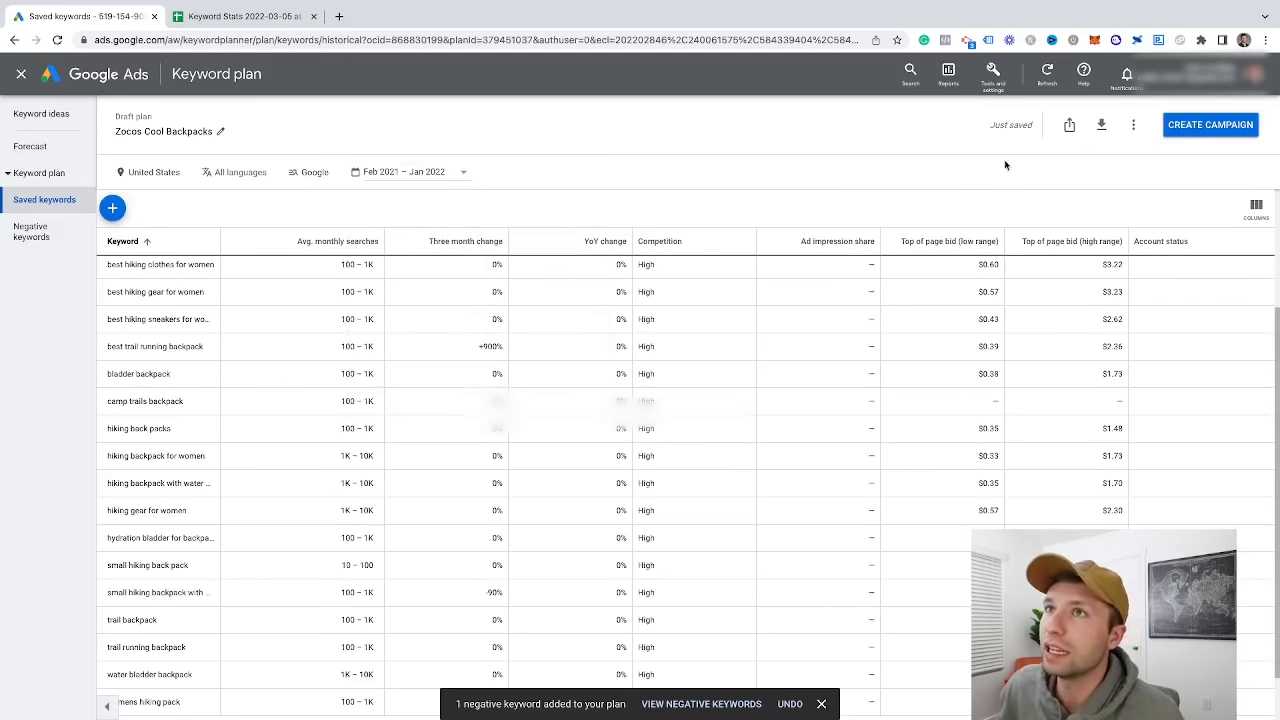
left_click(1070, 126)
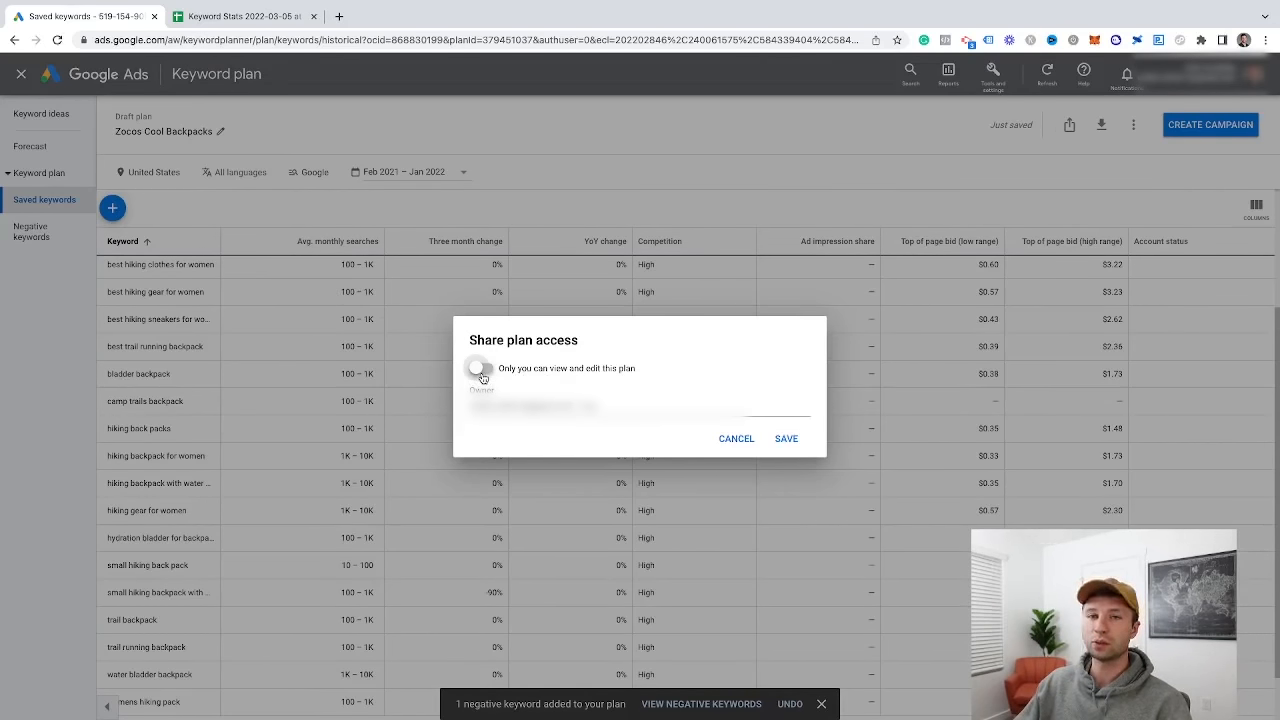
left_click(748, 444)
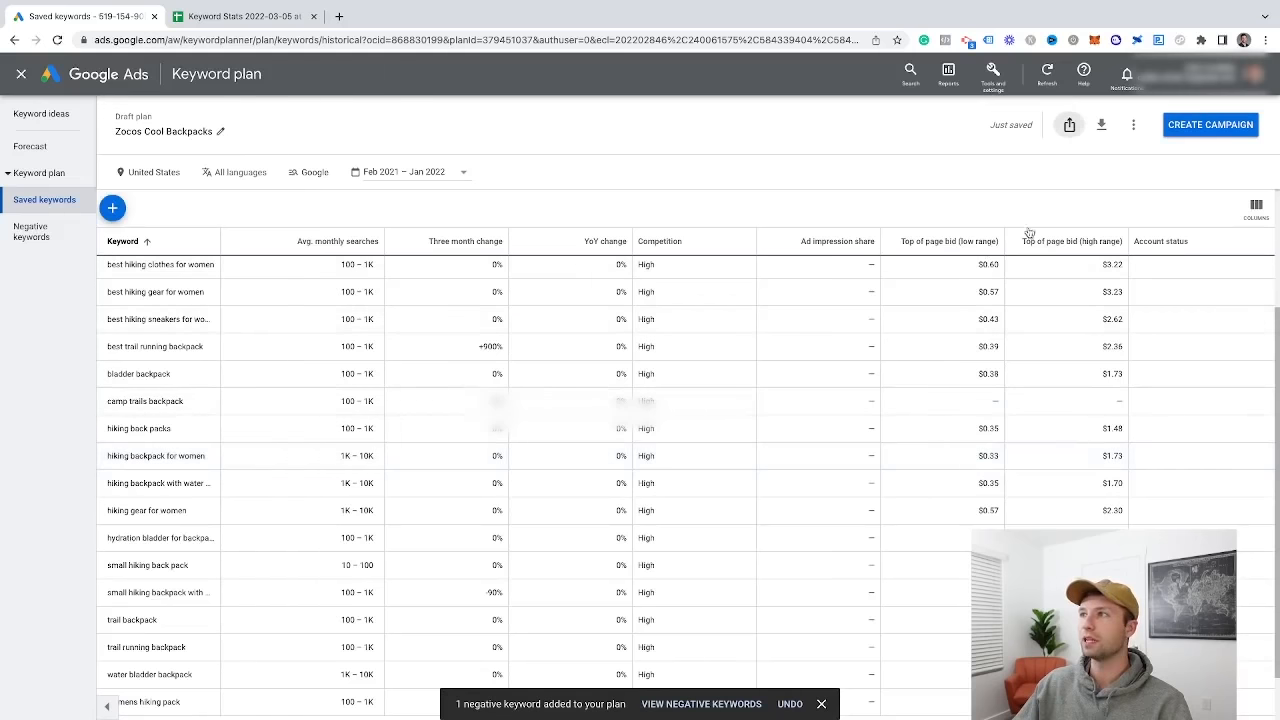
View the plan's download formats for forecasts and historical metrics, plus its copy and remove options.
left_click(1101, 127)
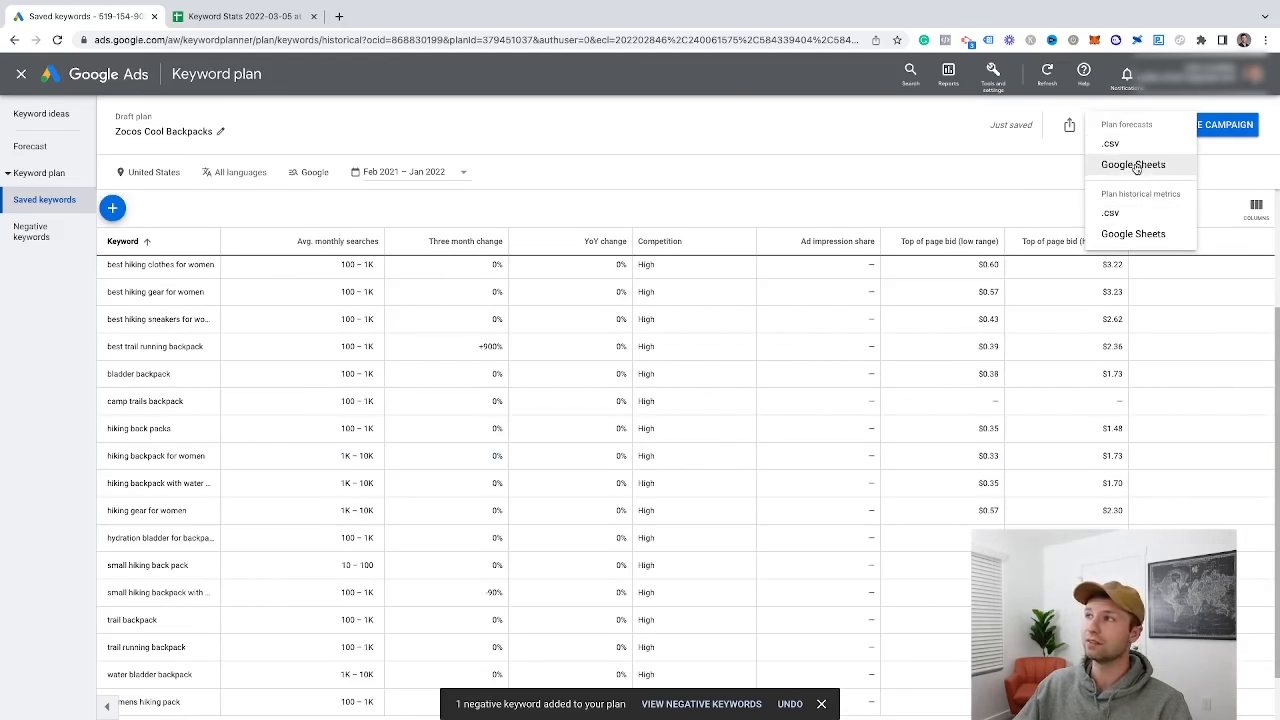
left_click(1118, 176)
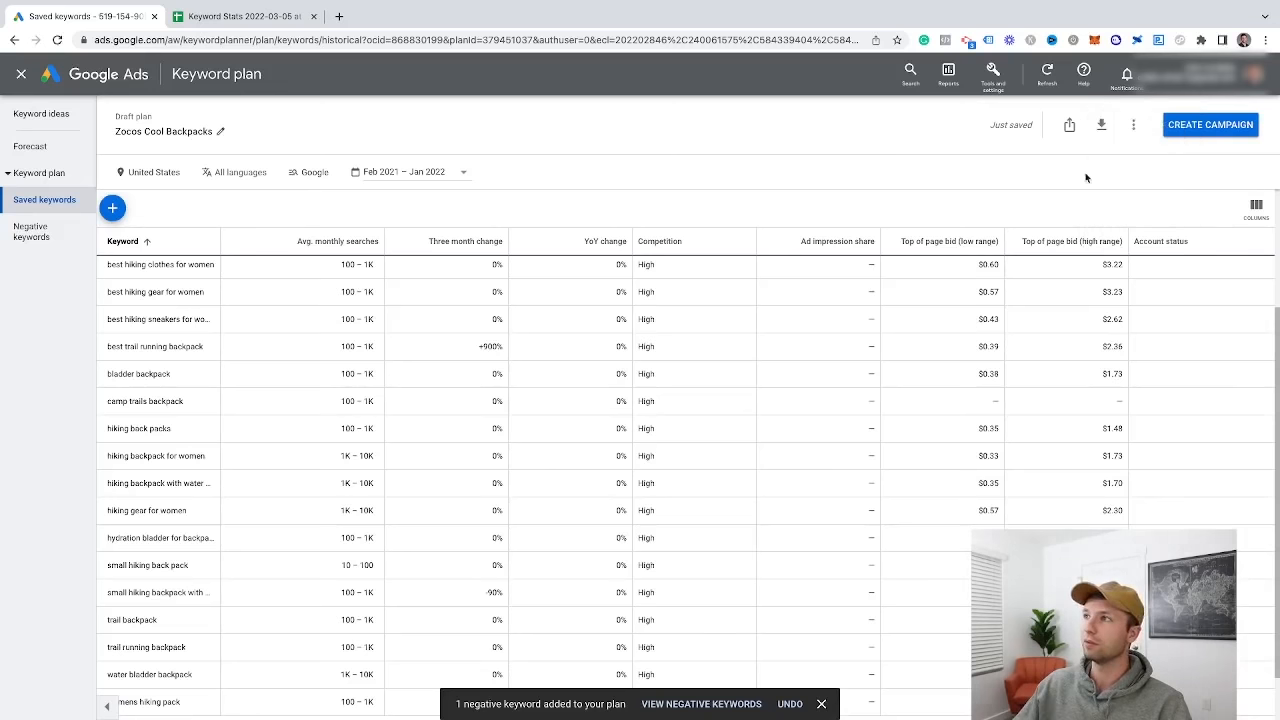
left_click(1129, 130)
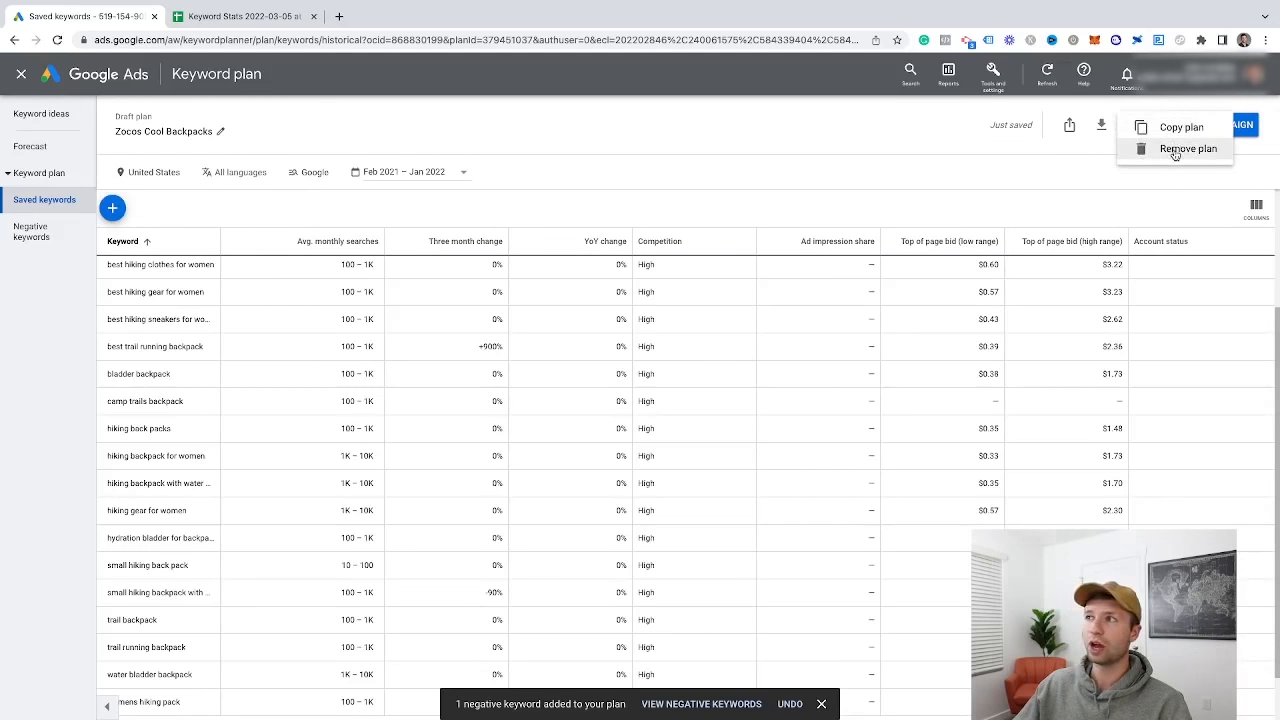
left_click(1023, 188)
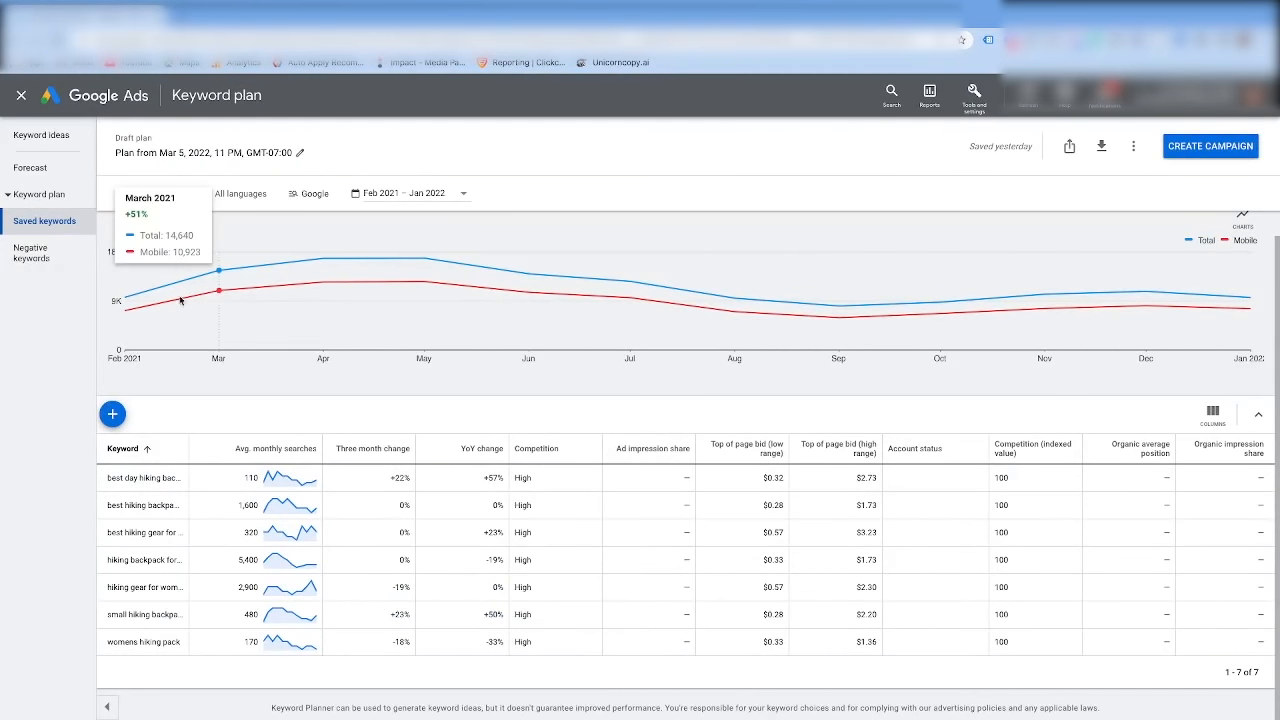
Review the plan's negative keywords, then open its forecast and look through the keyword table and charts.
mouse_move(152, 306)
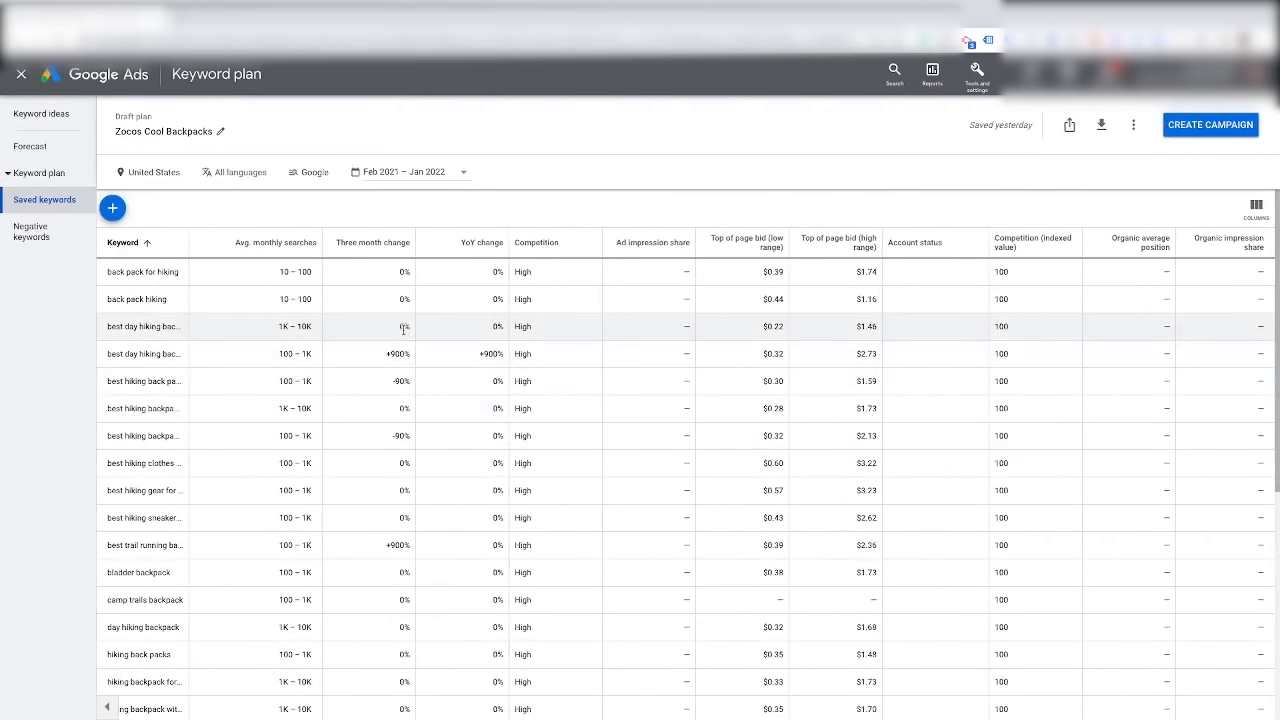
left_click(40, 232)
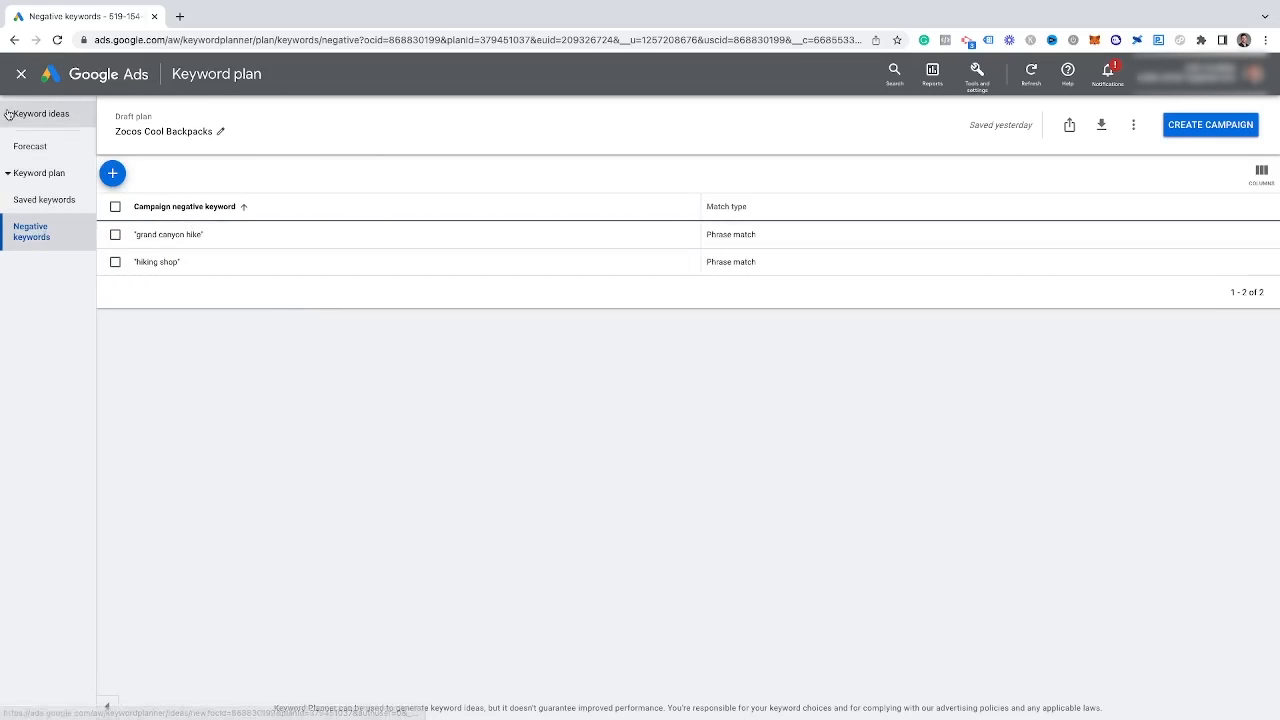
left_click(60, 156)
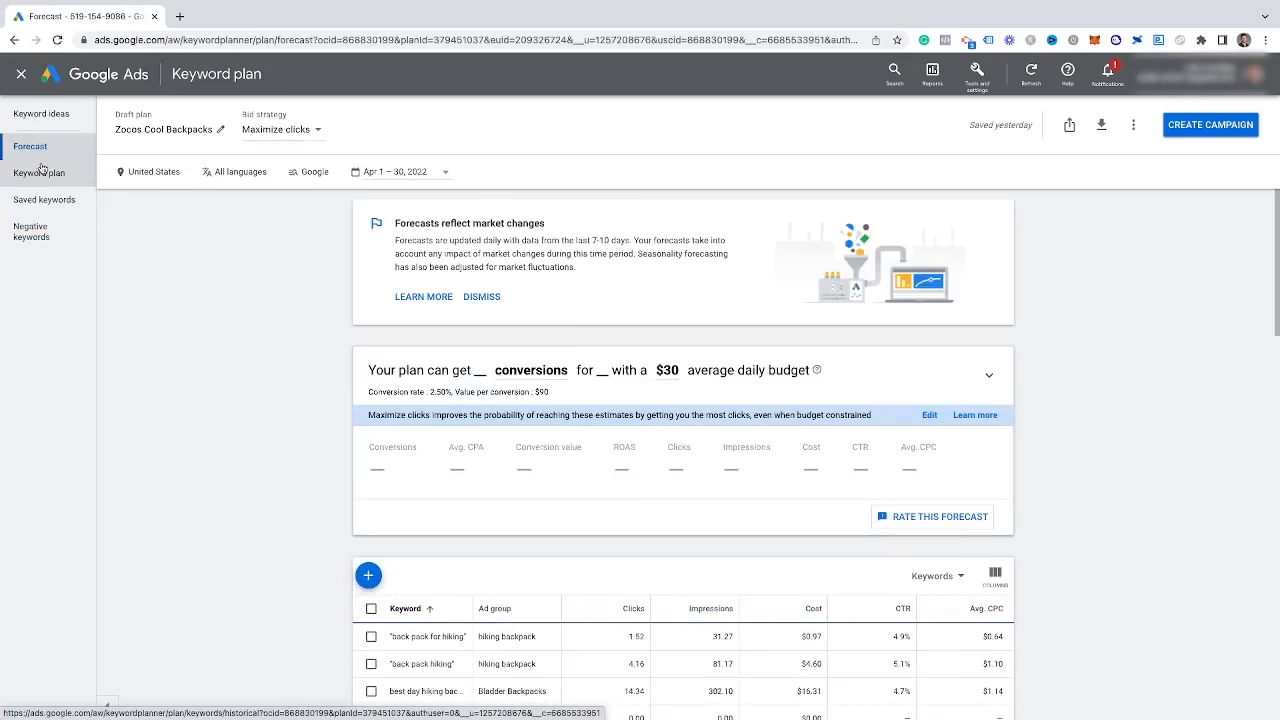
scroll(207, 245, "down", 10)
scroll(375, 376, "up", 8)
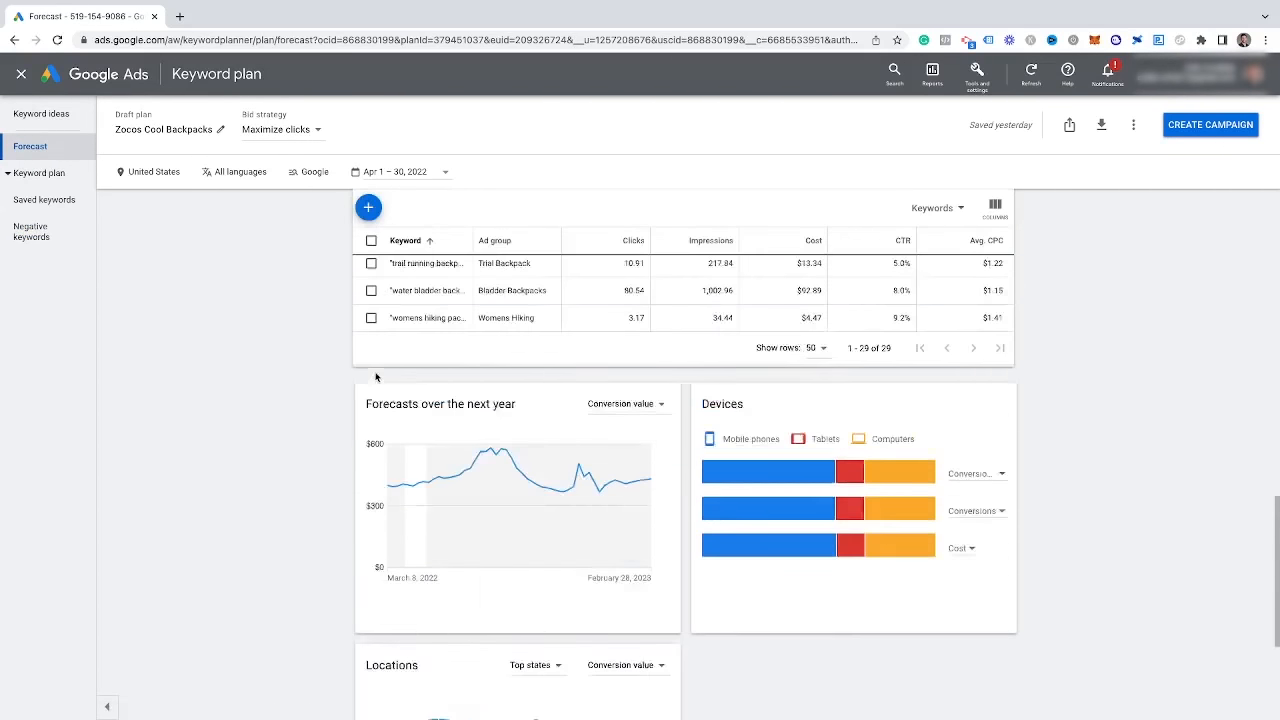
scroll(375, 376, "up", 5)
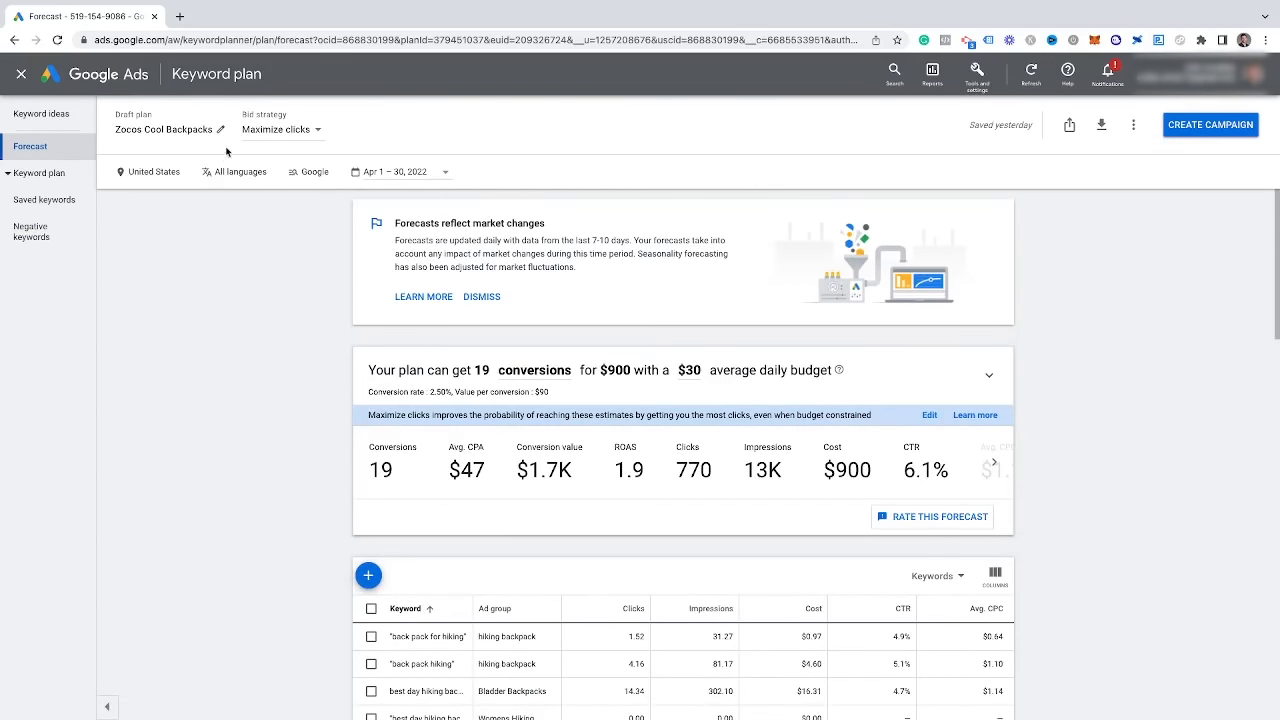
View the forecast's bid strategy options and its available date ranges.
left_click(312, 134)
left_click(300, 165)
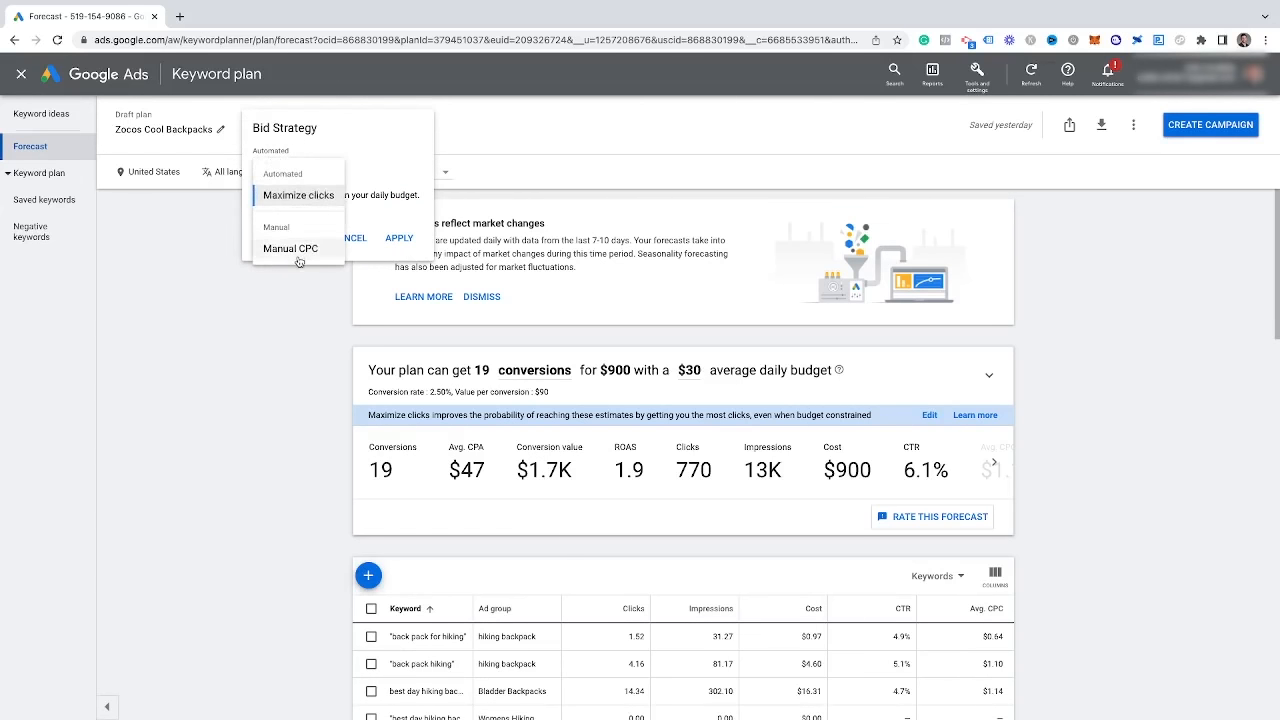
left_click(226, 214)
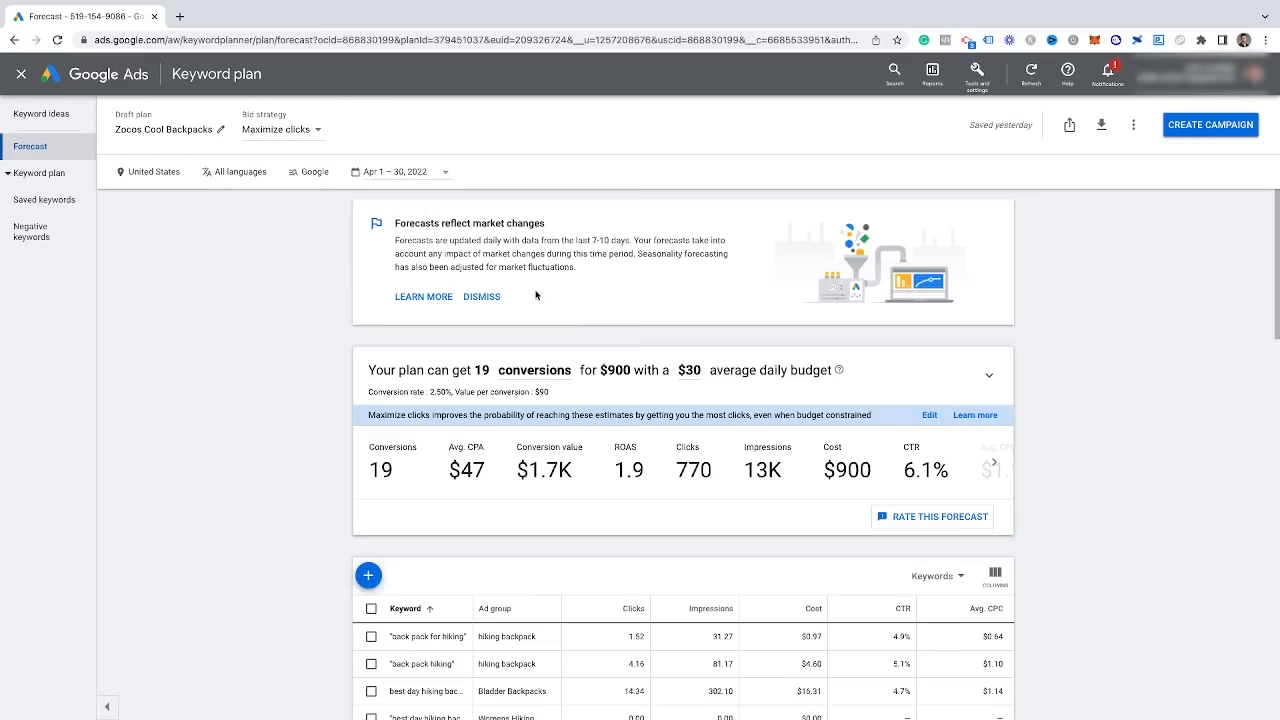
left_click(428, 176)
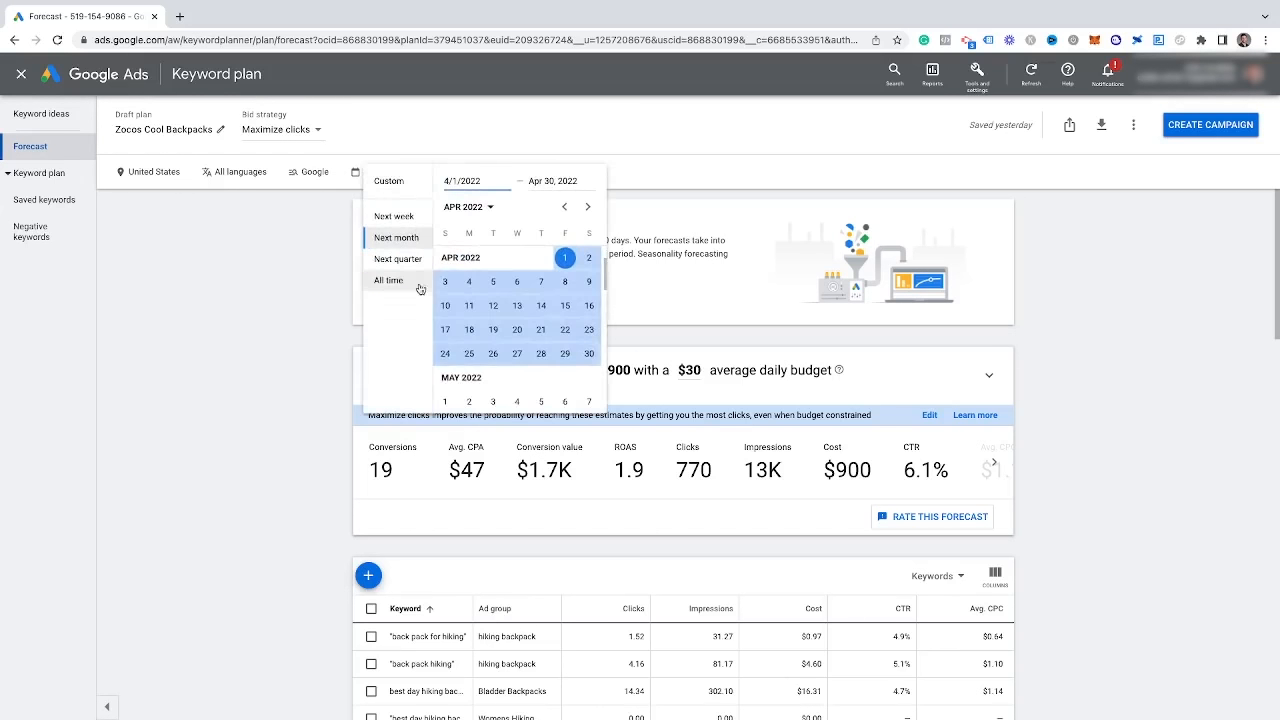
left_click(267, 237)
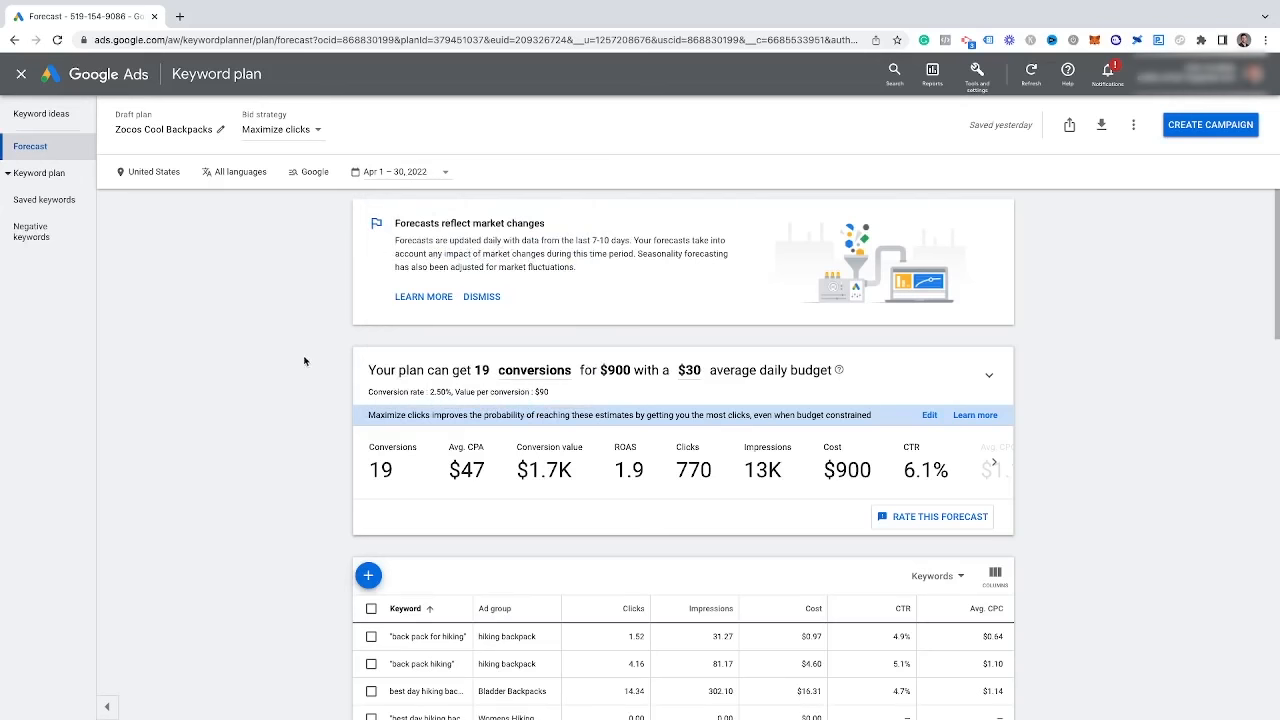
Examine the forecast summary metrics, including conversions, average CPA, conversion value, ROAS, clicks, impressions and cost.
scroll(495, 440, "down", 1)
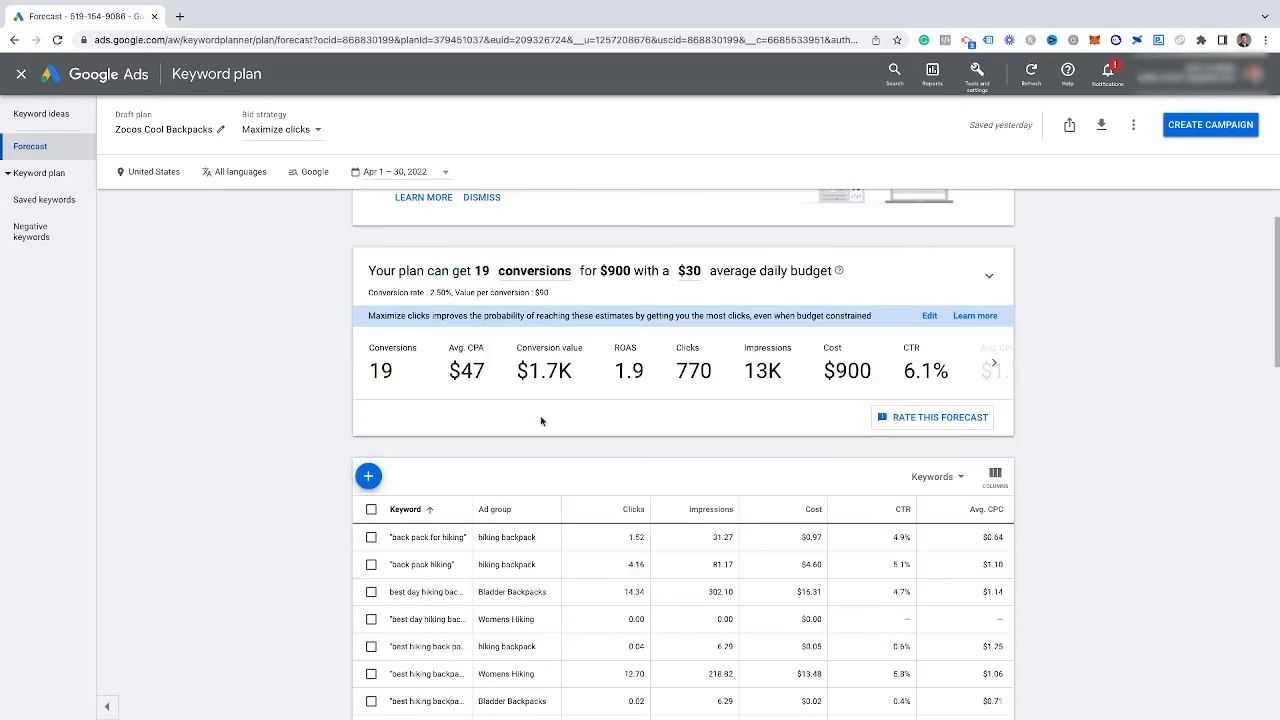
scroll(500, 430, "up", 1)
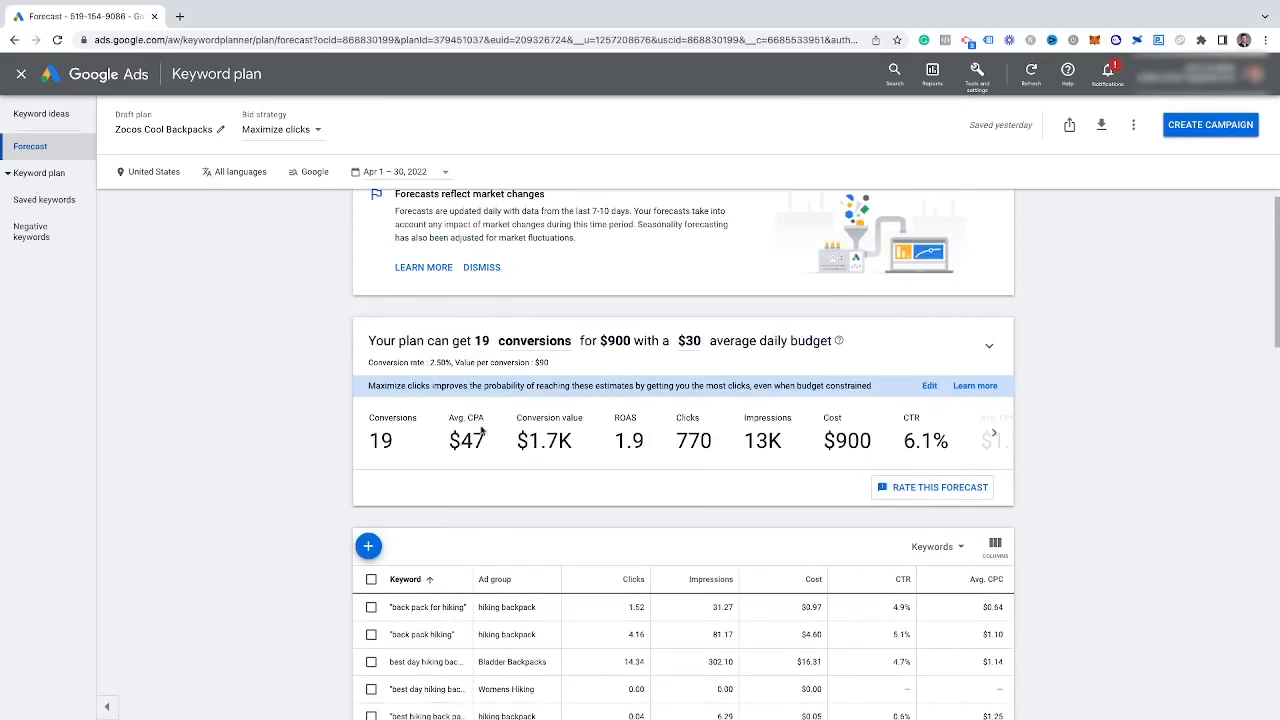
scroll(420, 378, "up", 1)
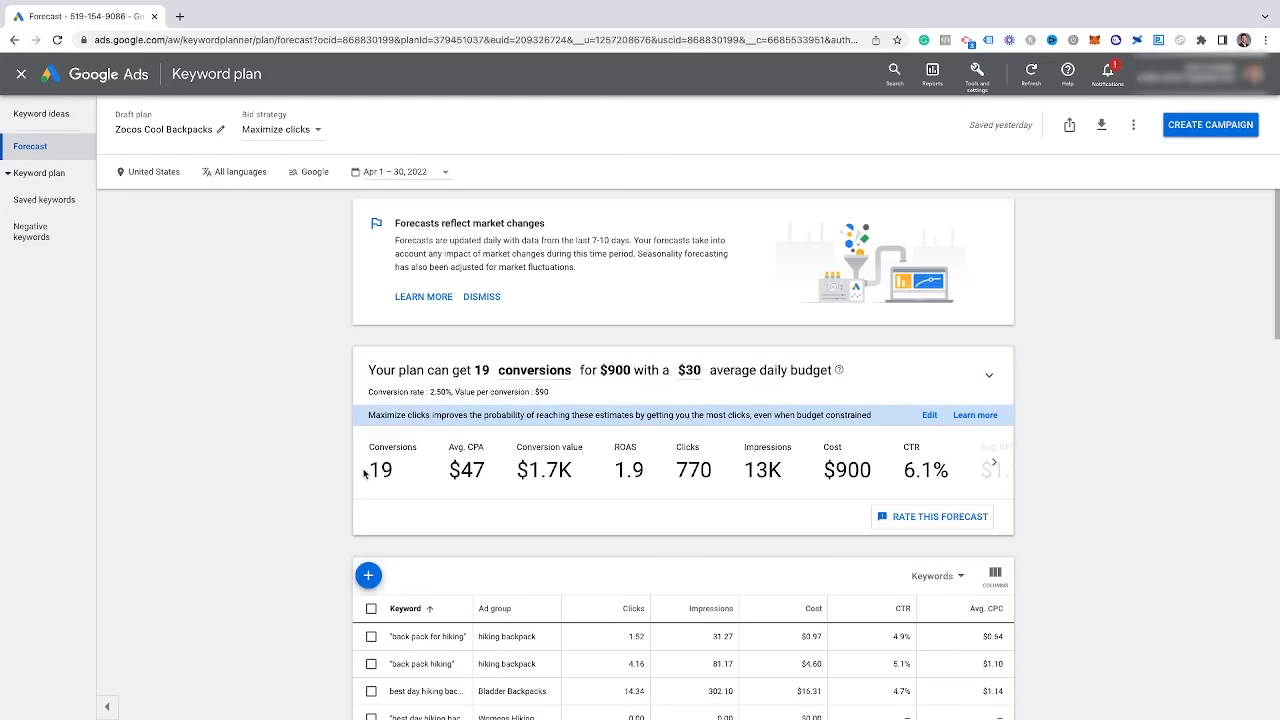
left_click_drag(366, 472, 570, 474)
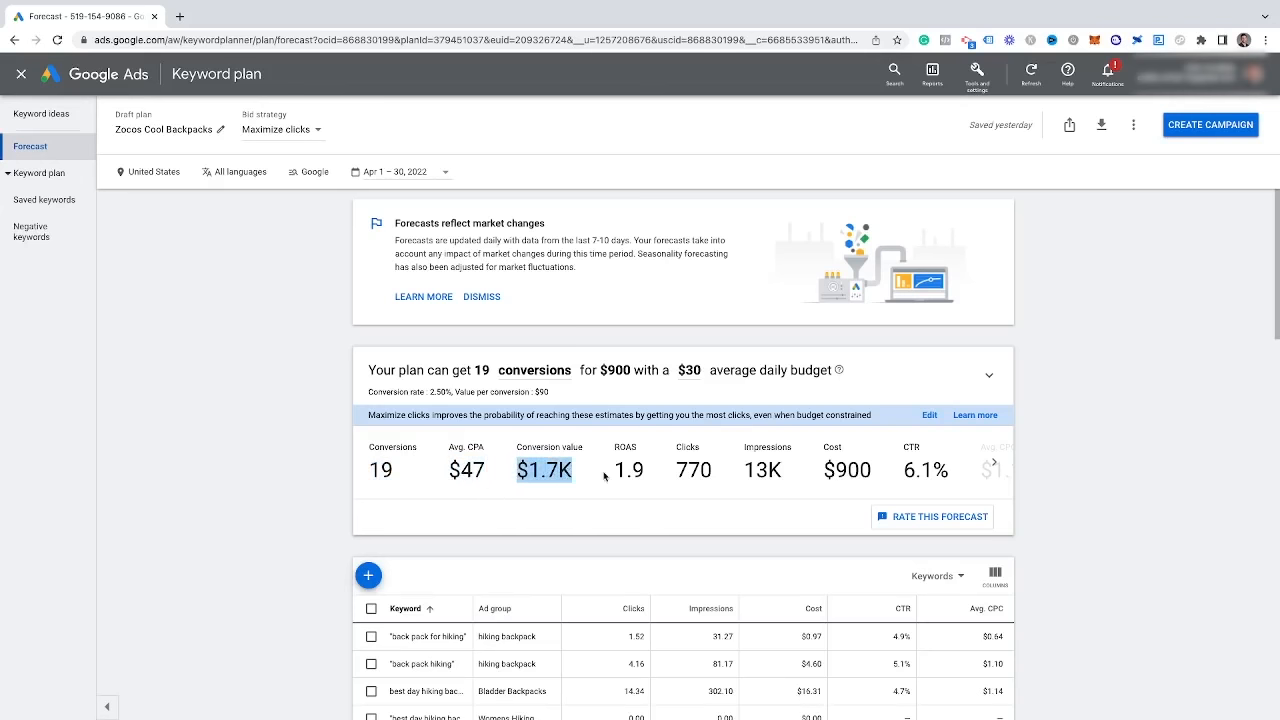
left_click_drag(611, 476, 645, 476)
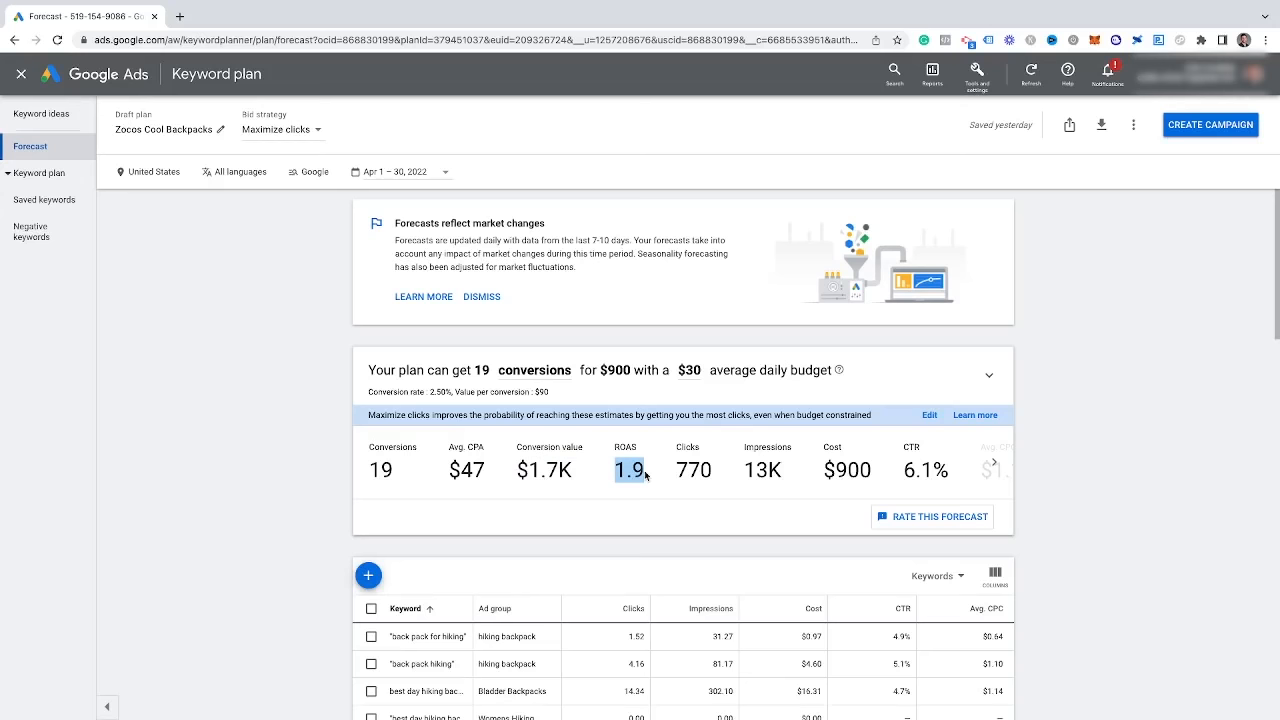
left_click_drag(672, 476, 906, 466)
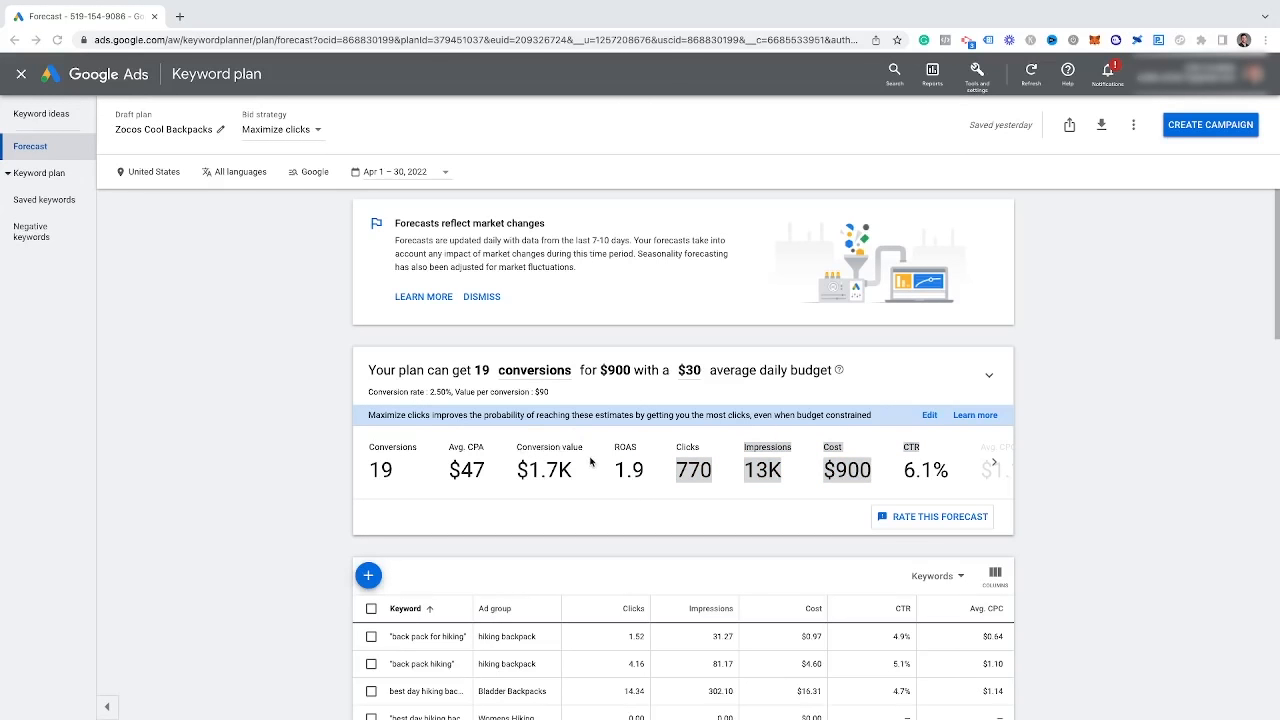
Set the forecast's expected conversion rate to 1% and check the updated conversions and ROAS.
left_click(431, 391)
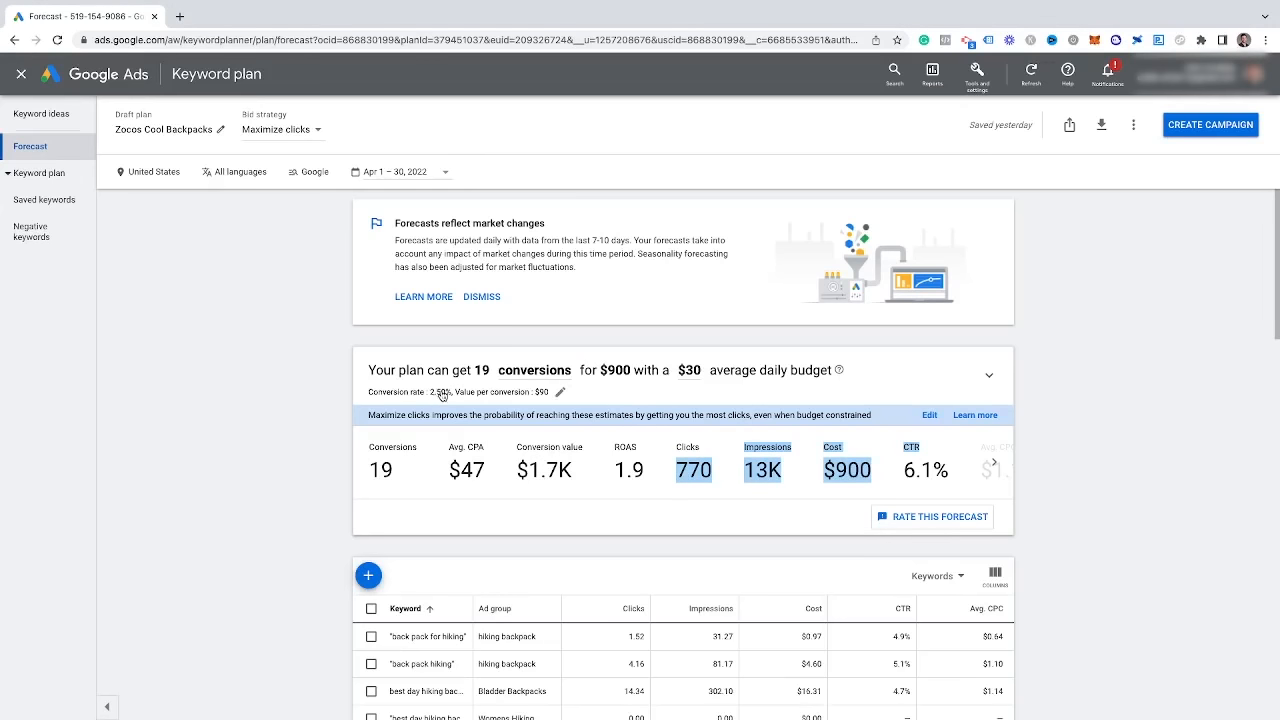
left_click(560, 392)
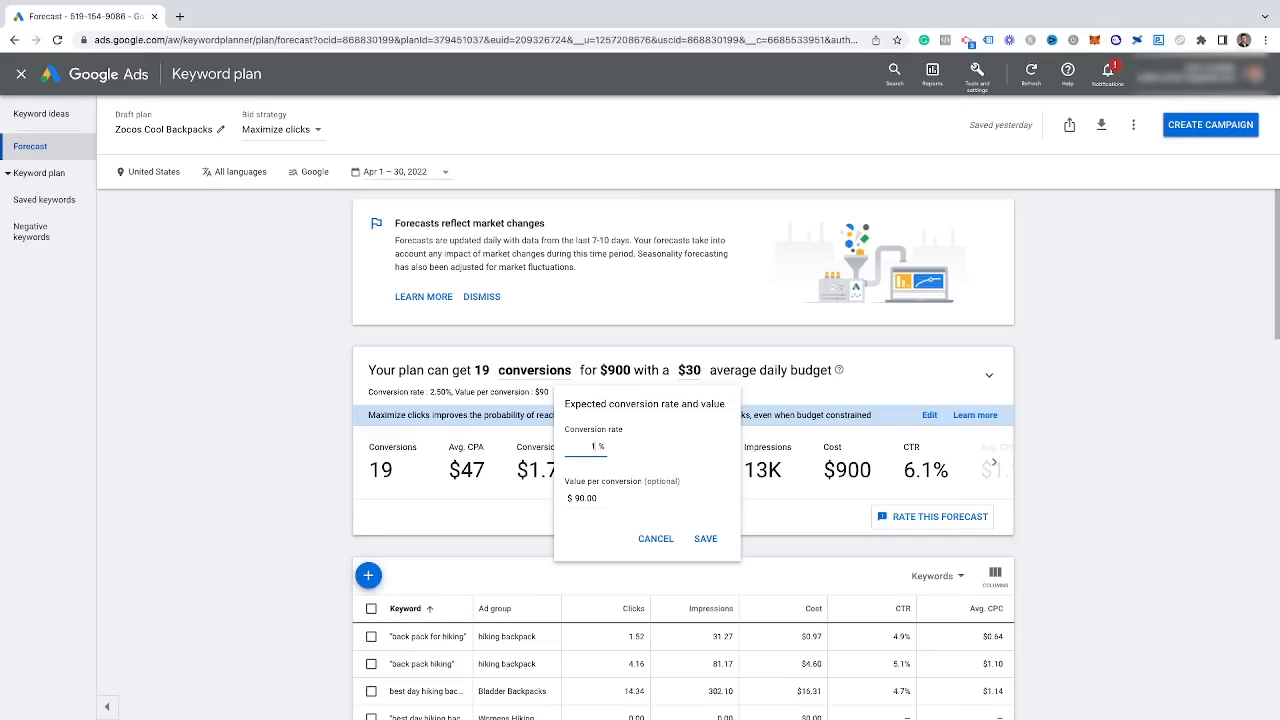
left_click(703, 538)
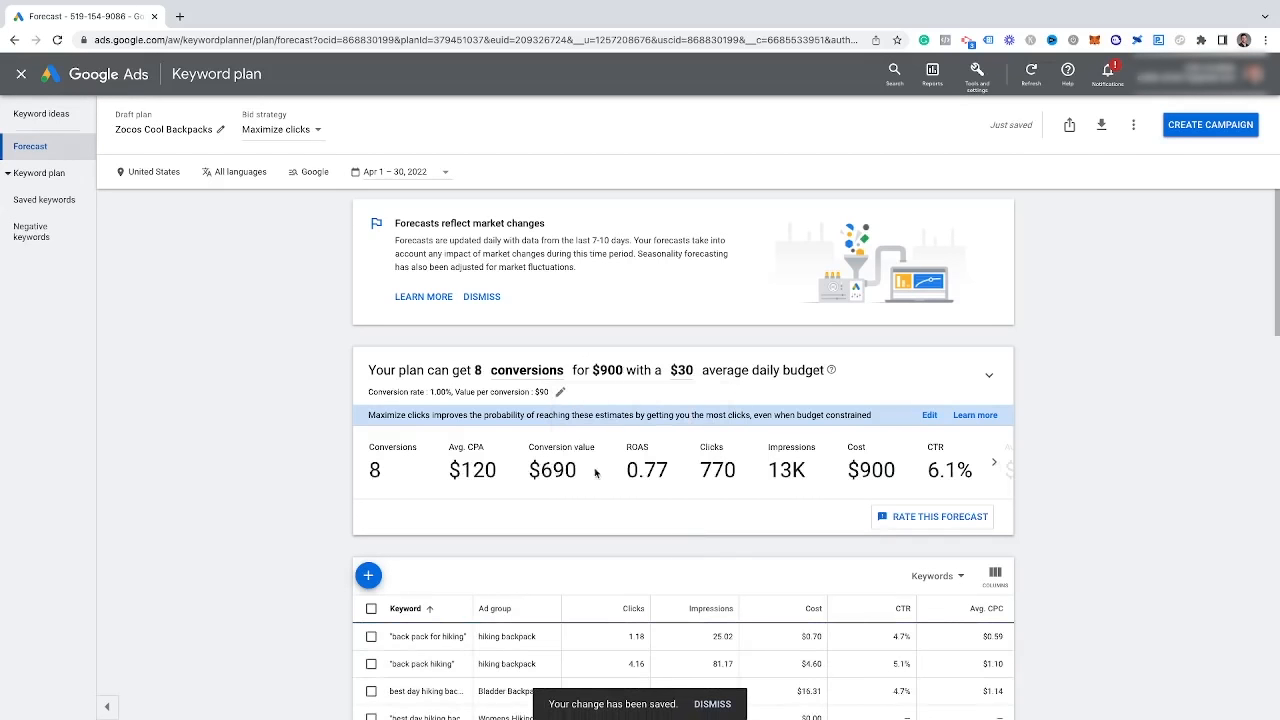
left_click_drag(364, 472, 407, 476)
left_click_drag(621, 472, 676, 478)
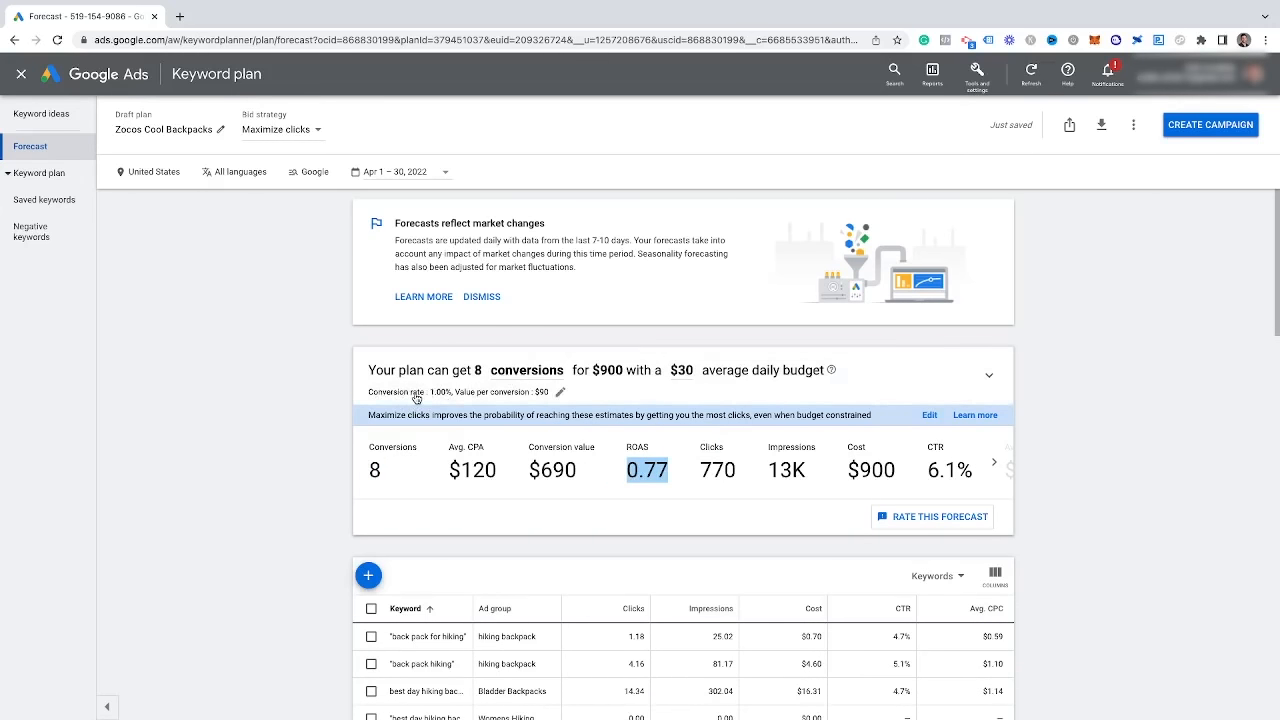
Set the forecast's value per conversion to $200 and check the updated ROAS.
left_click(560, 392)
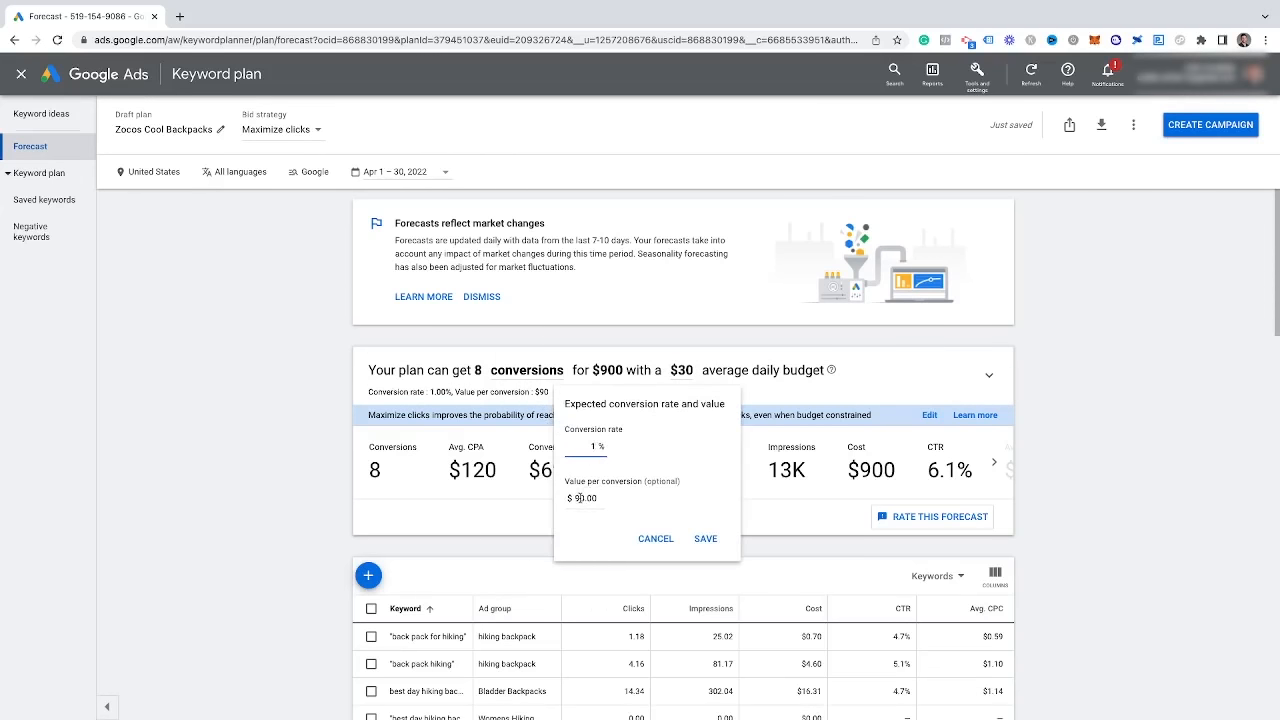
left_click(579, 497)
key("BackSpace")
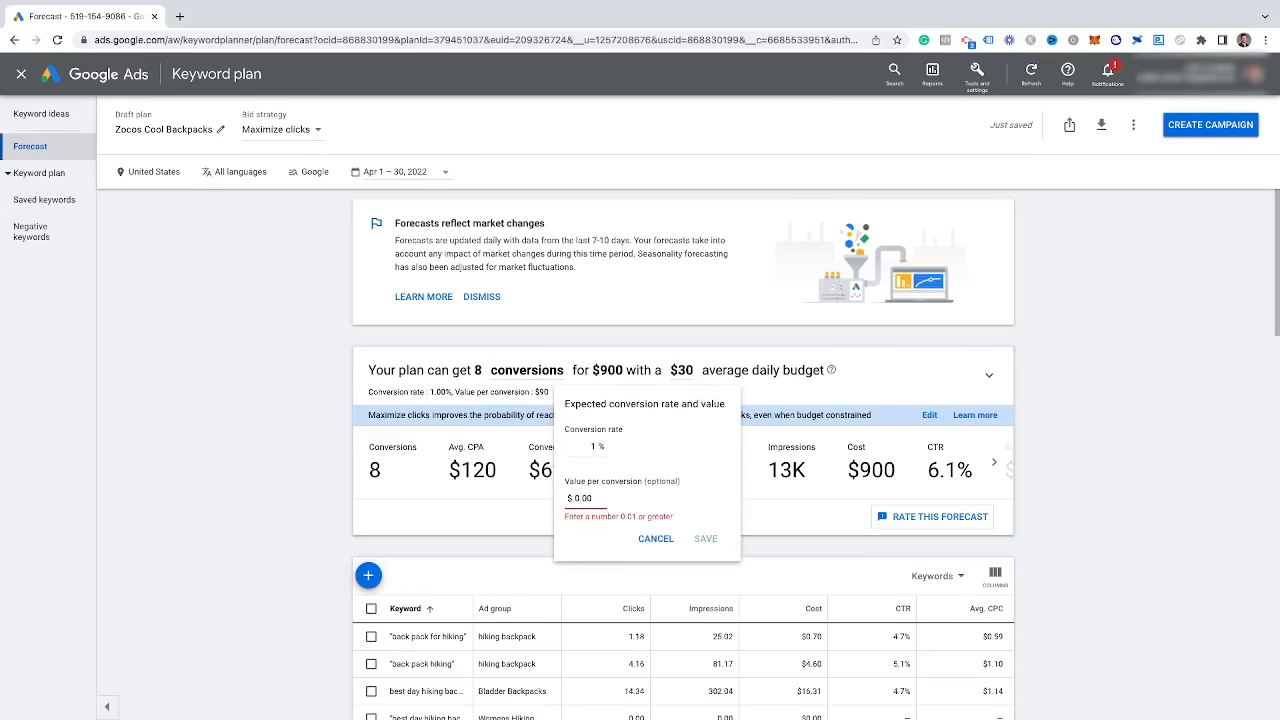
type("20")
left_click(705, 539)
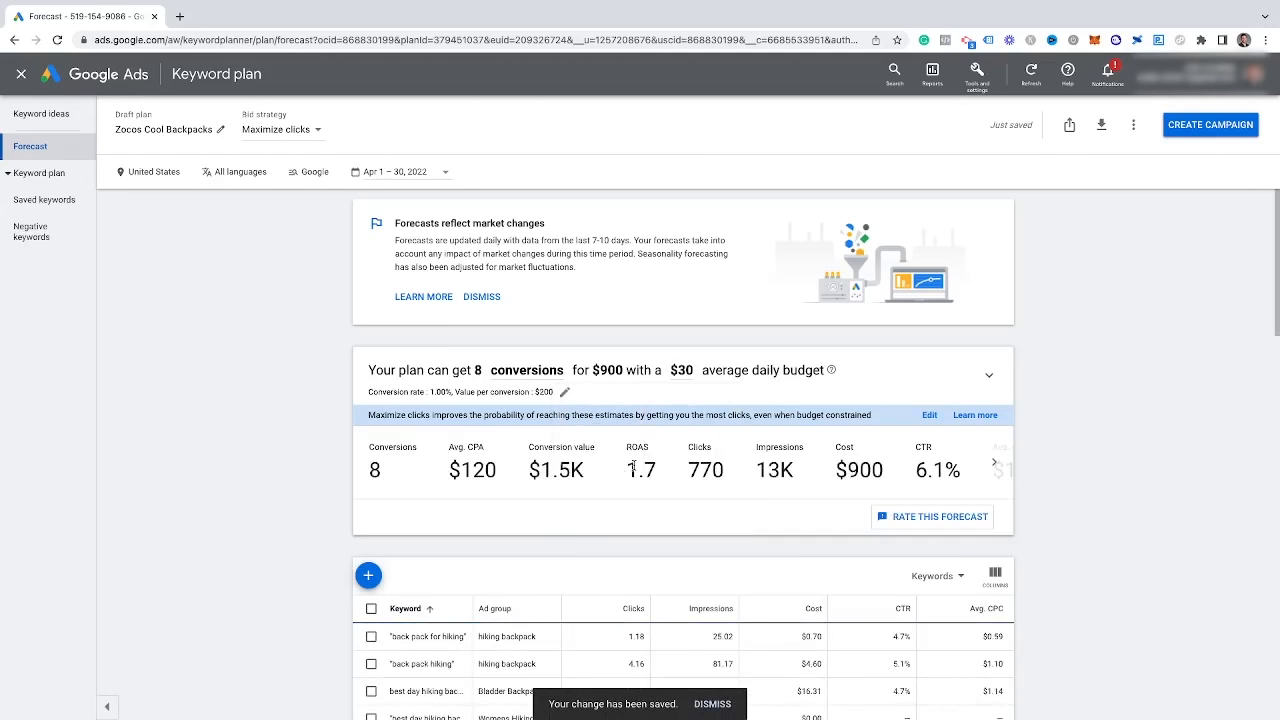
left_click_drag(629, 468, 690, 465)
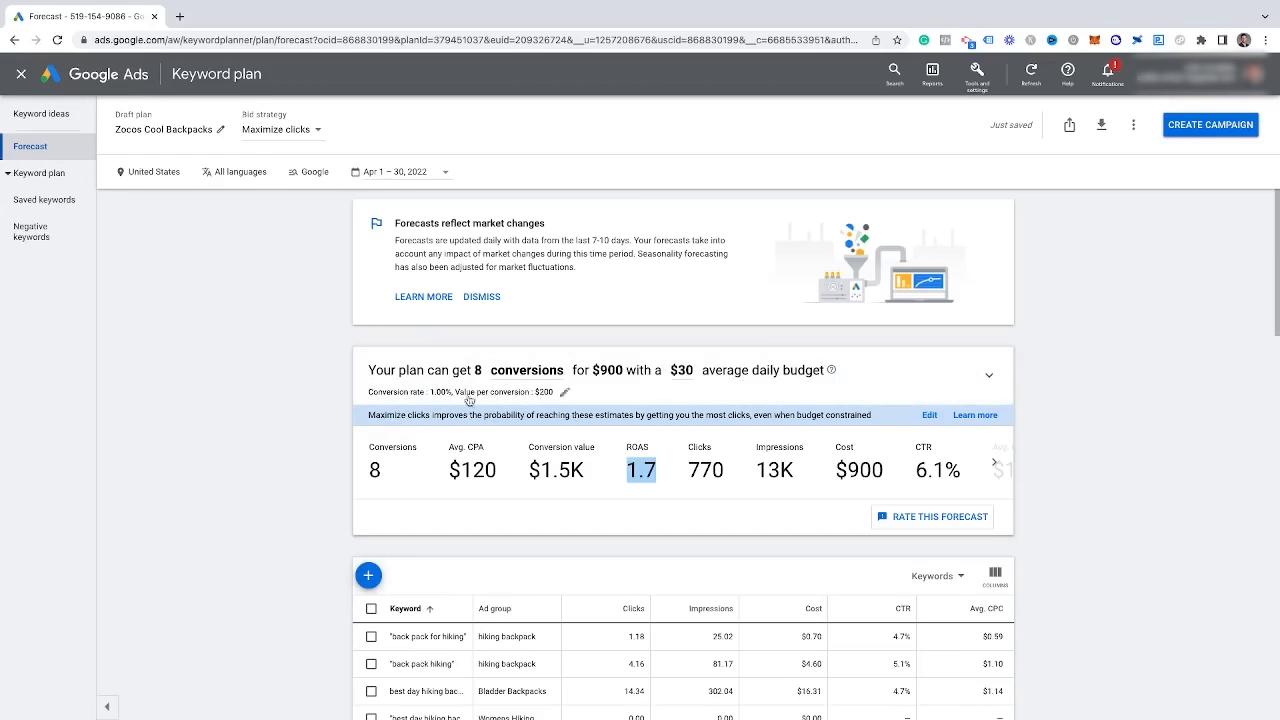
Expand the forecast chart, set the average daily budget to $34 on its curve, and collapse the chart.
left_click(991, 377)
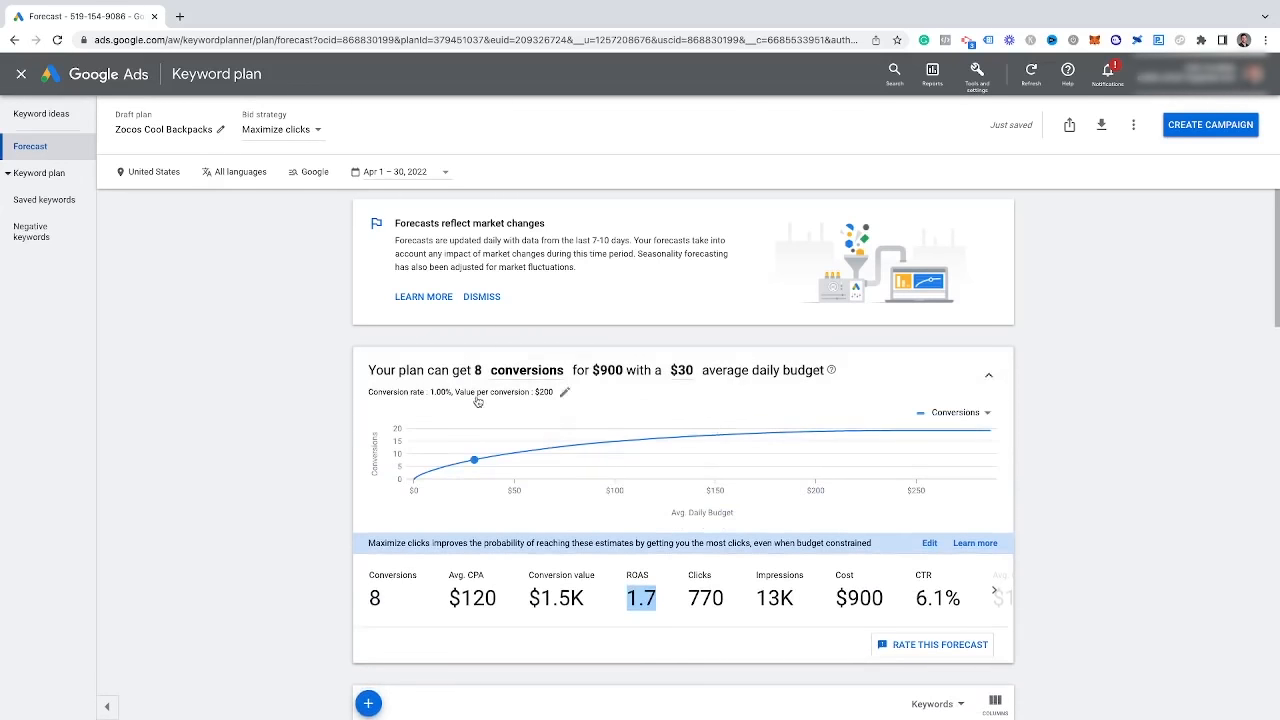
mouse_move(515, 450)
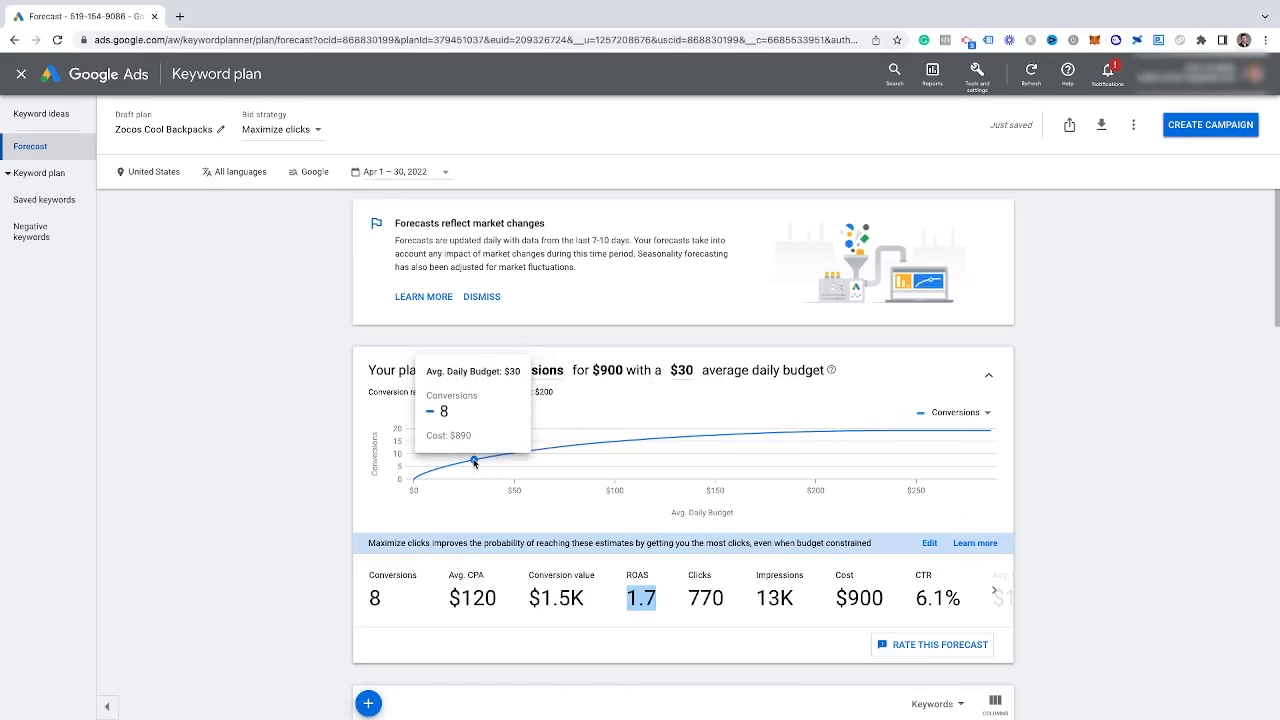
left_click(483, 460)
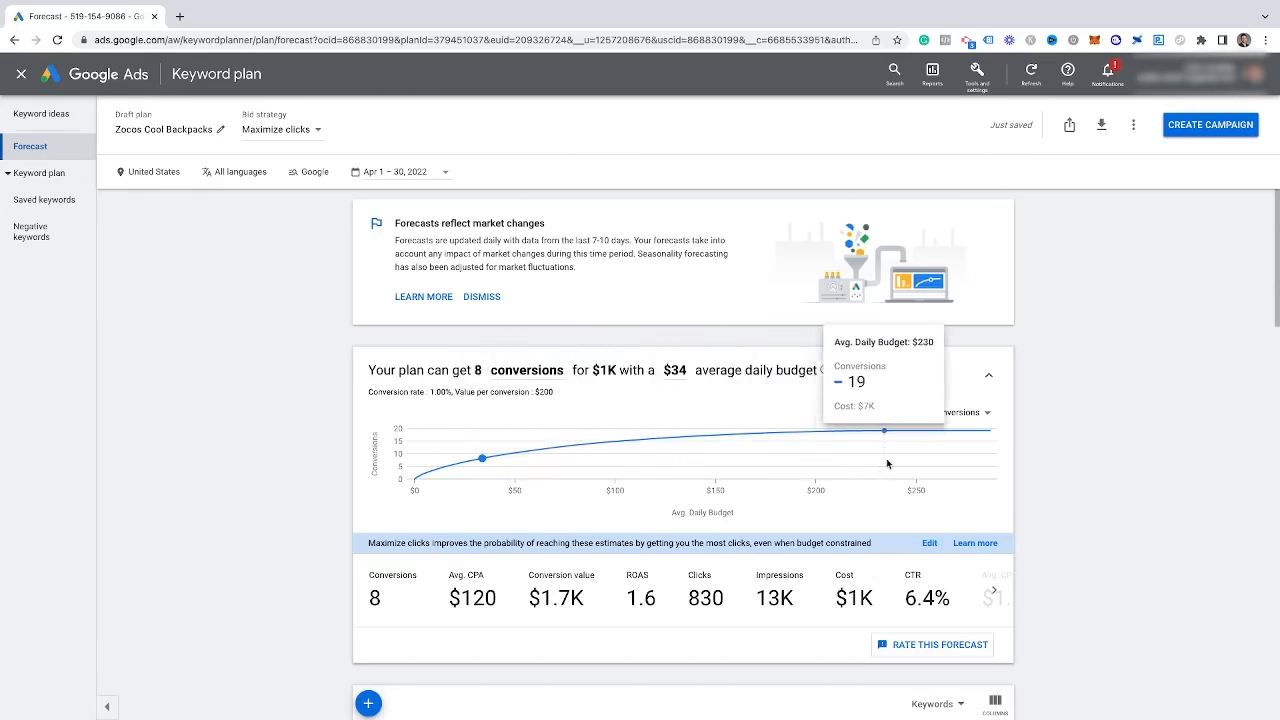
left_click(988, 375)
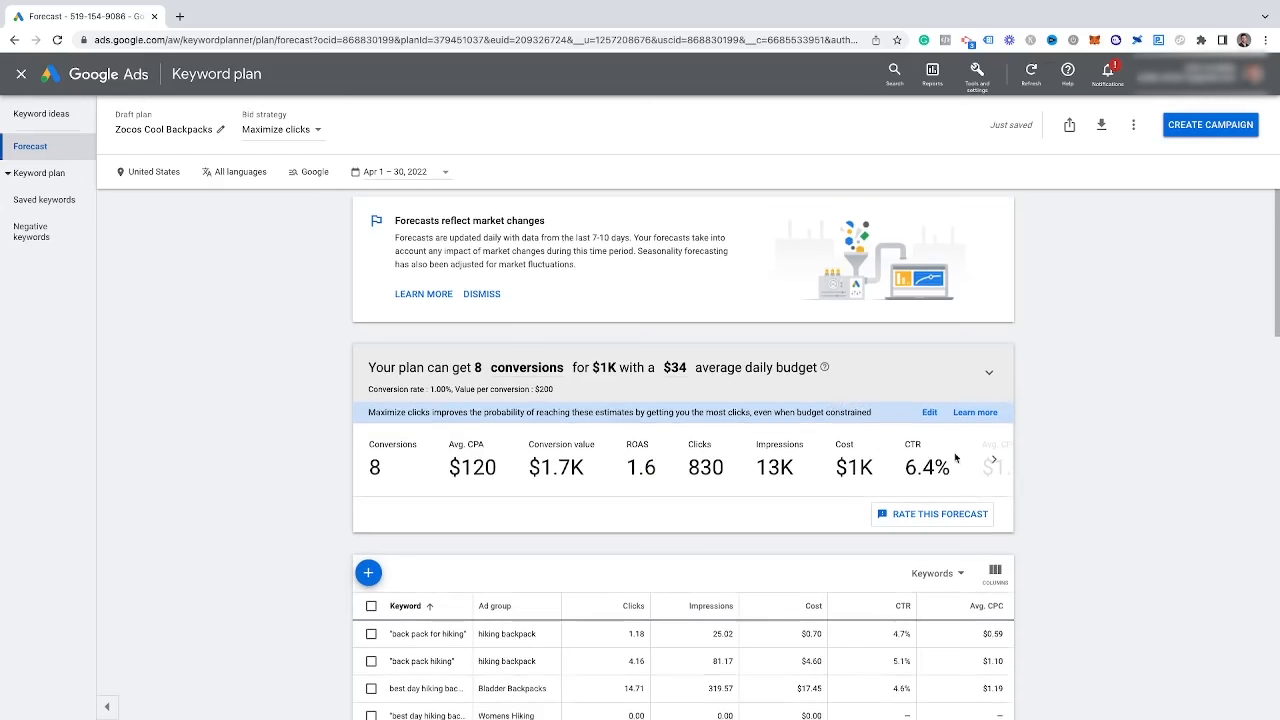
Examine the remaining forecast summary metrics, CTR and average CPC, and the columns of the keyword table.
left_click(993, 463)
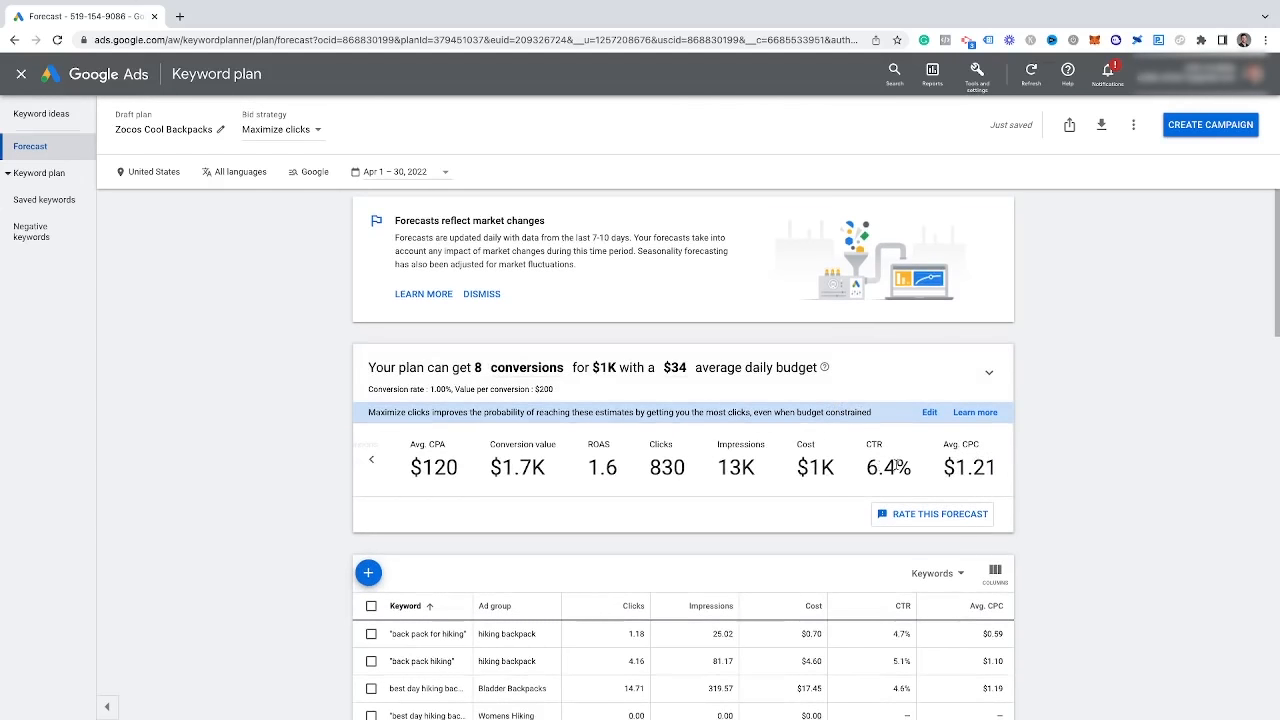
scroll(605, 480, "down", 2)
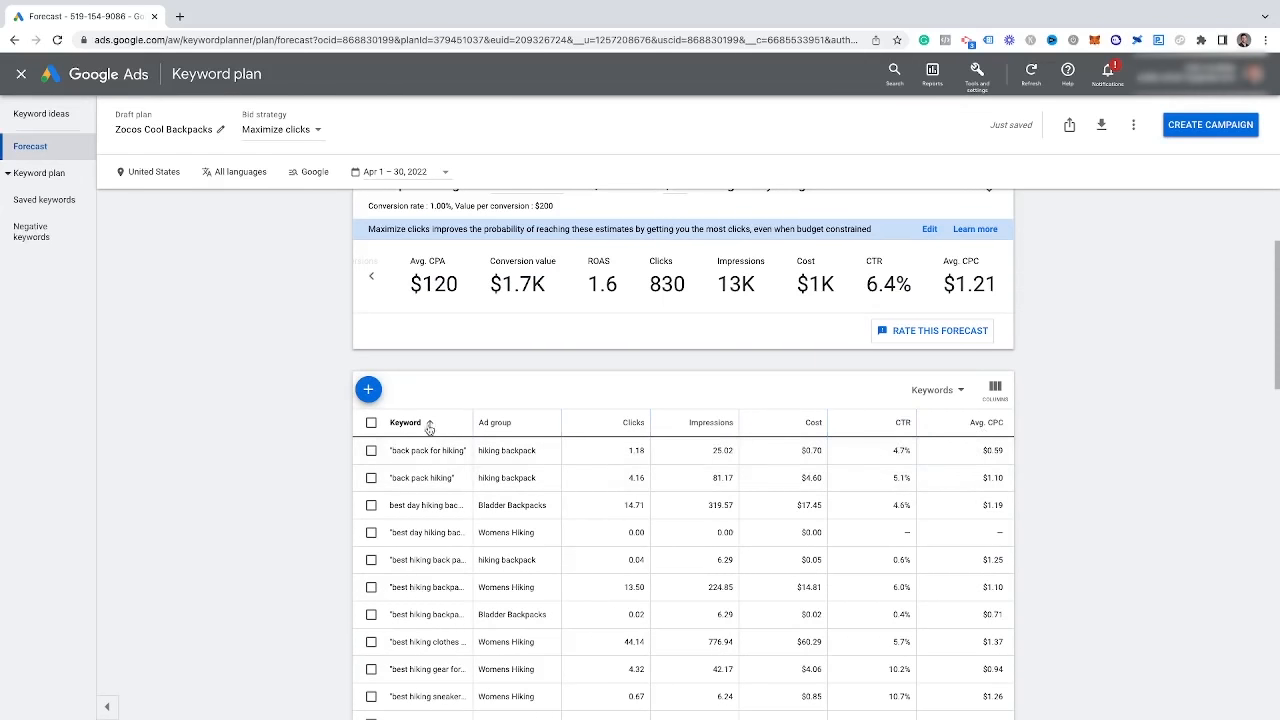
scroll(562, 482, "up", 1)
scroll(562, 482, "up", 2)
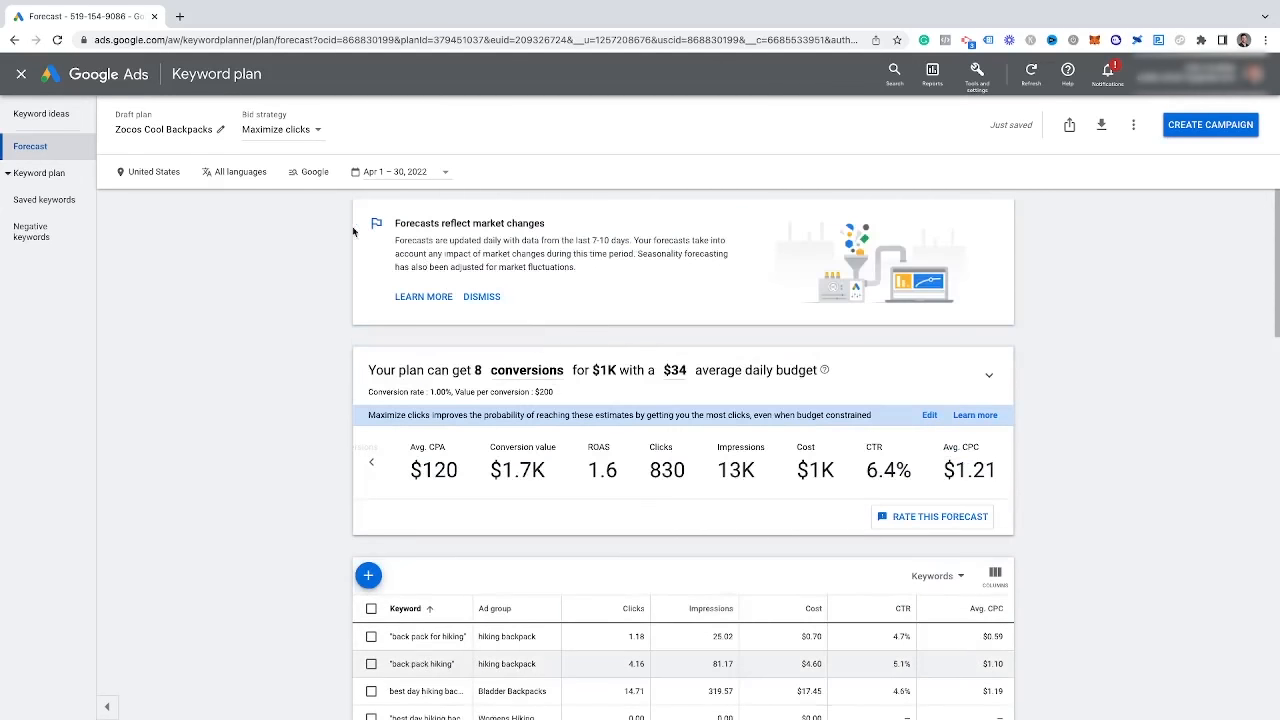
Check the forecast's date range choices and read the notice's sentence on seasonality and market fluctuations.
left_click(445, 172)
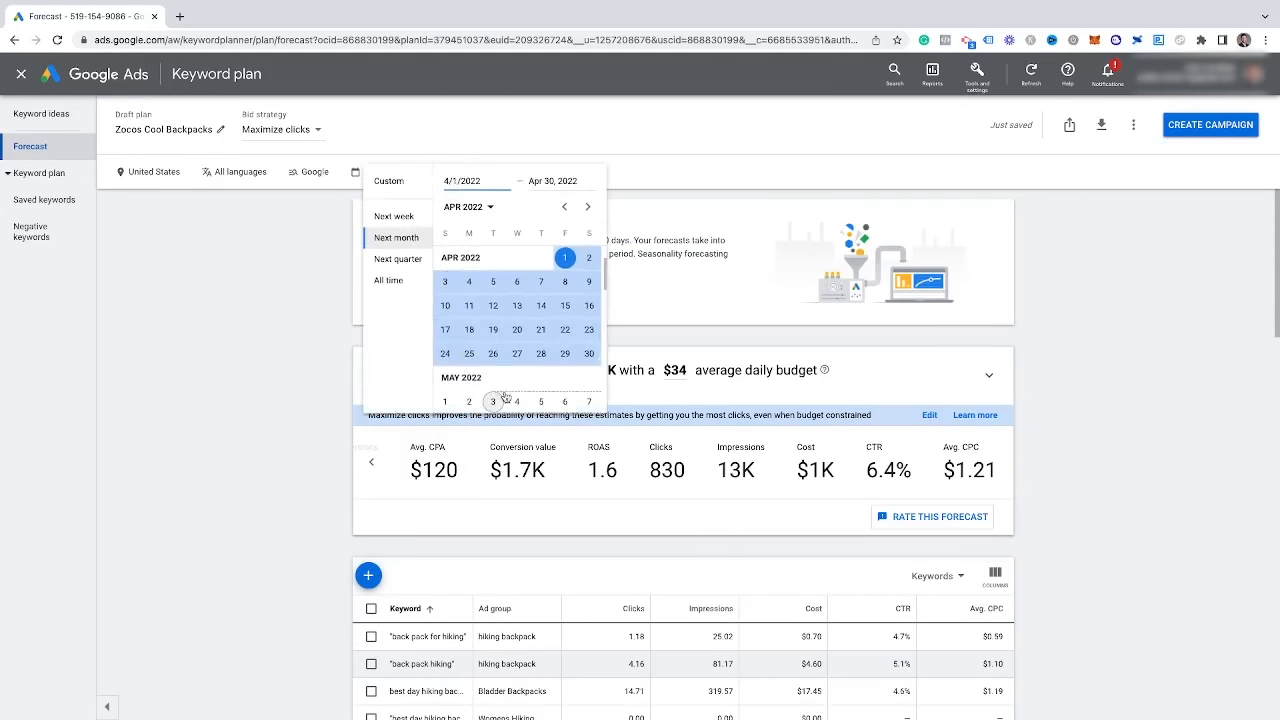
left_click(630, 281)
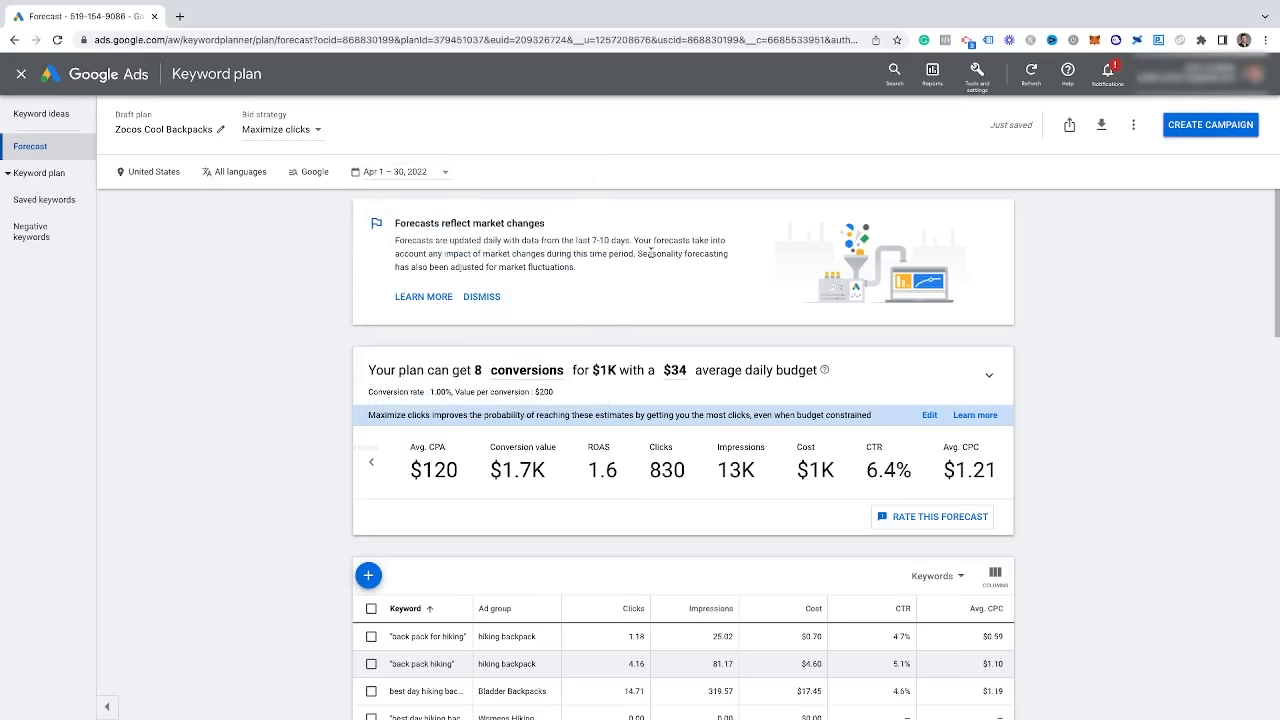
left_click_drag(636, 253, 720, 270)
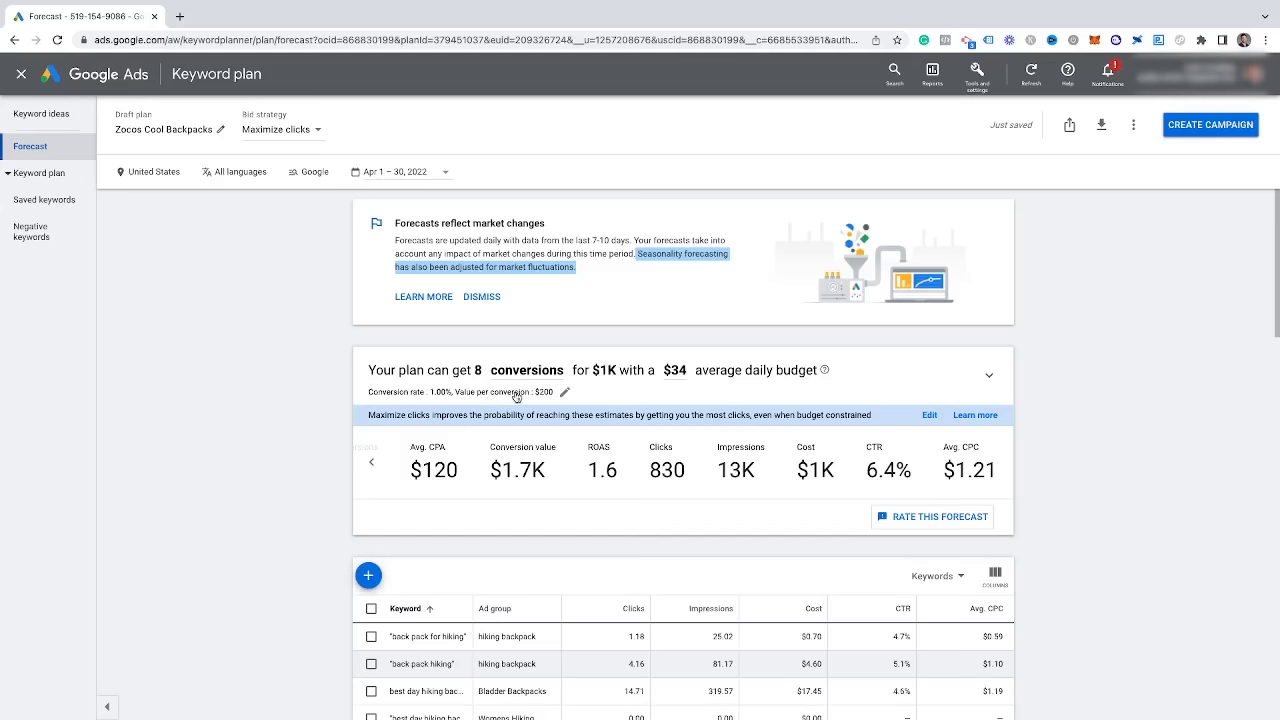
Examine the keyword forecast rows and the next-year forecast chart, including the metrics it can plot.
scroll(600, 443, "down", 8)
scroll(607, 443, "down", 10)
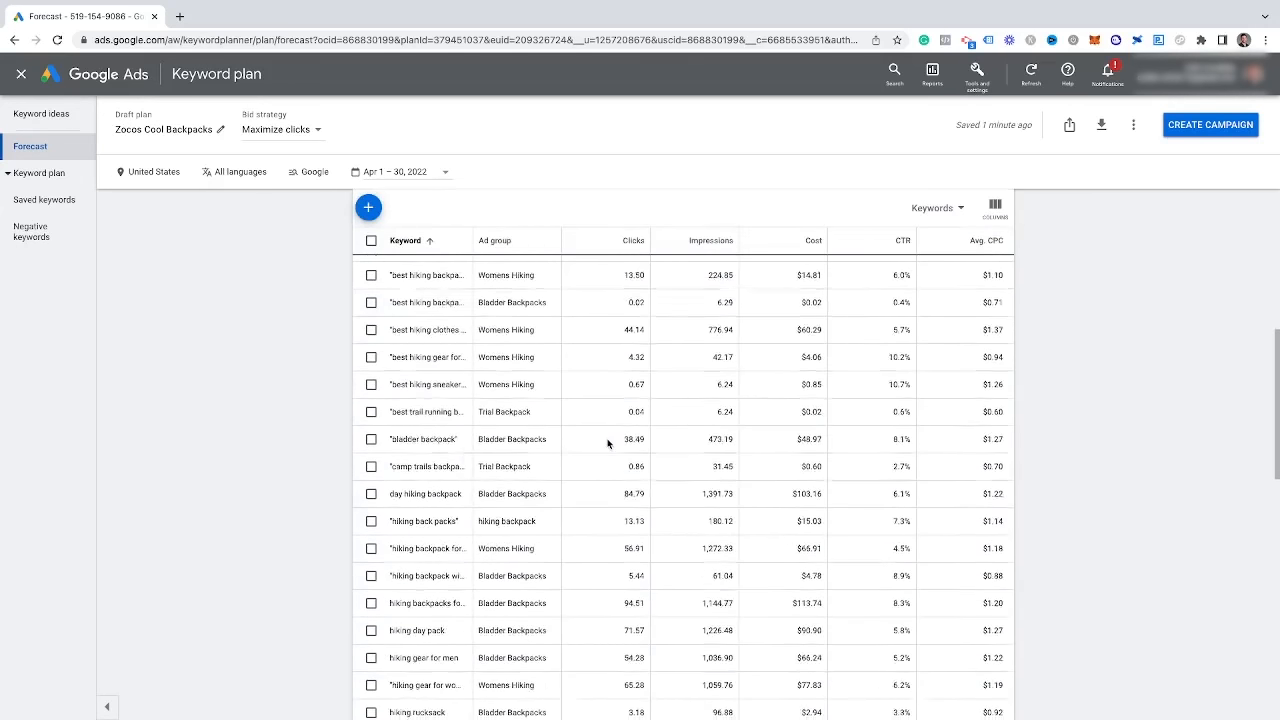
scroll(502, 453, "down", 2)
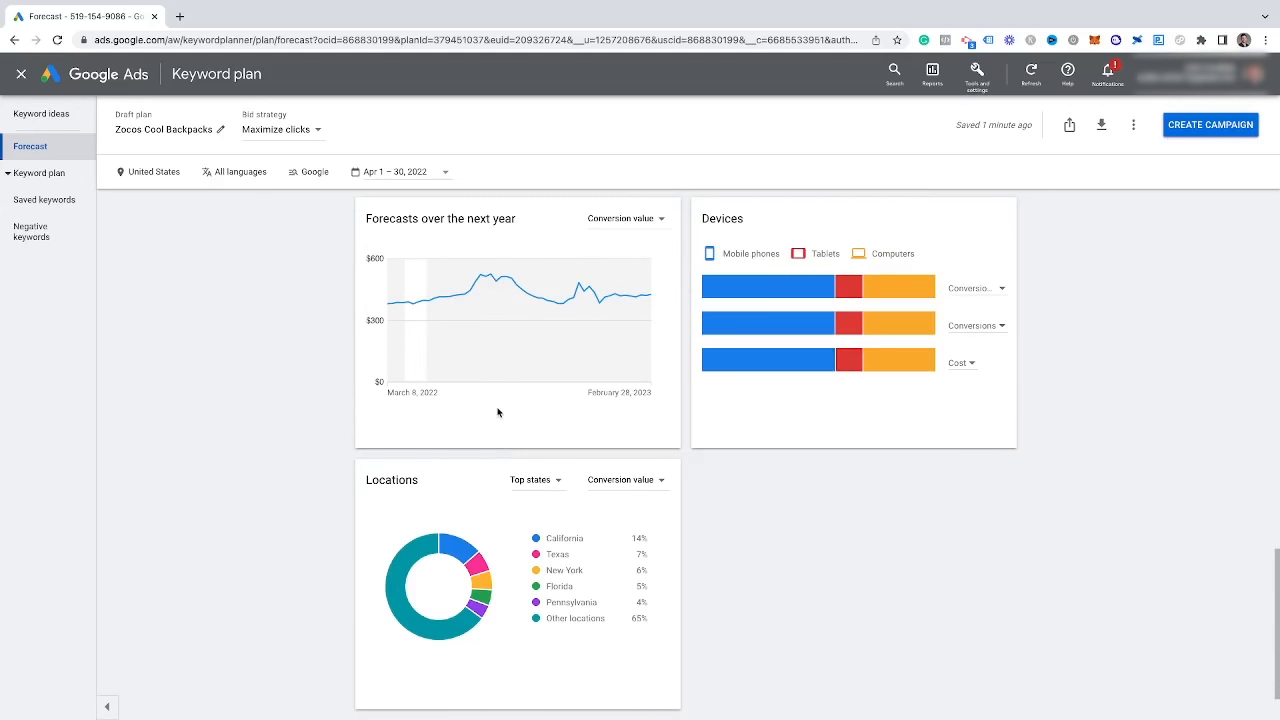
scroll(500, 409, "up", 1)
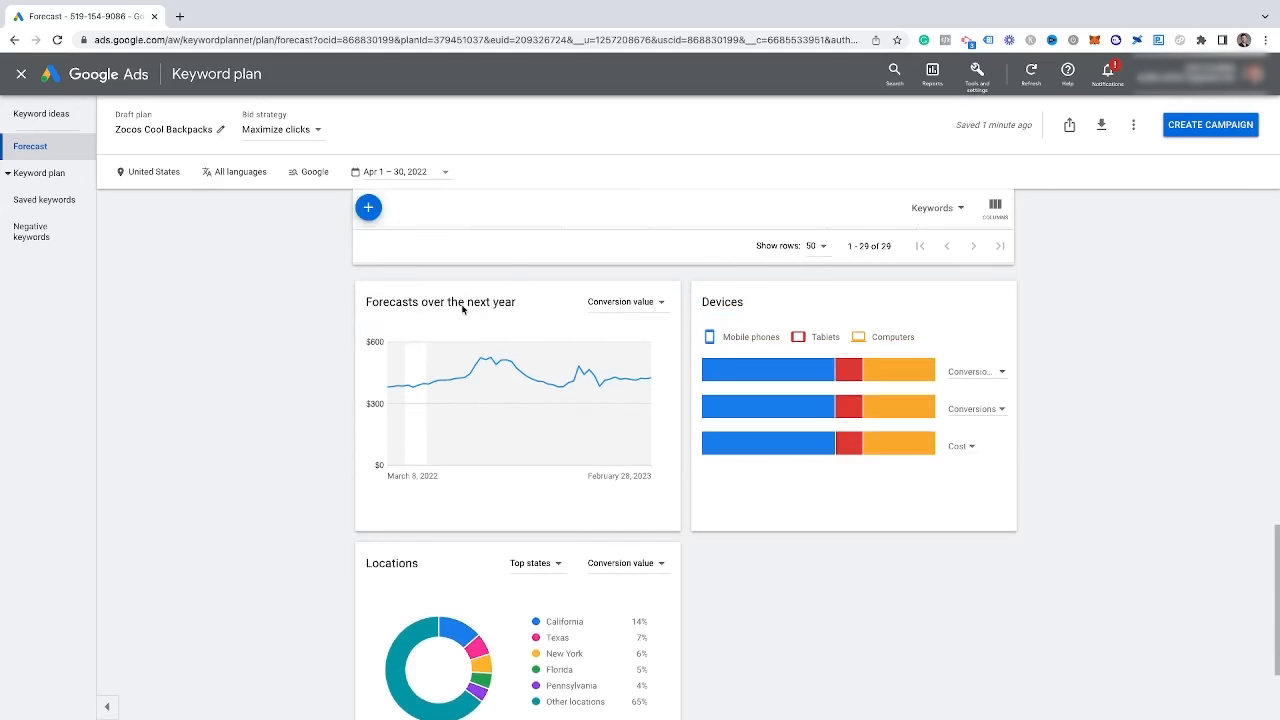
mouse_move(403, 397)
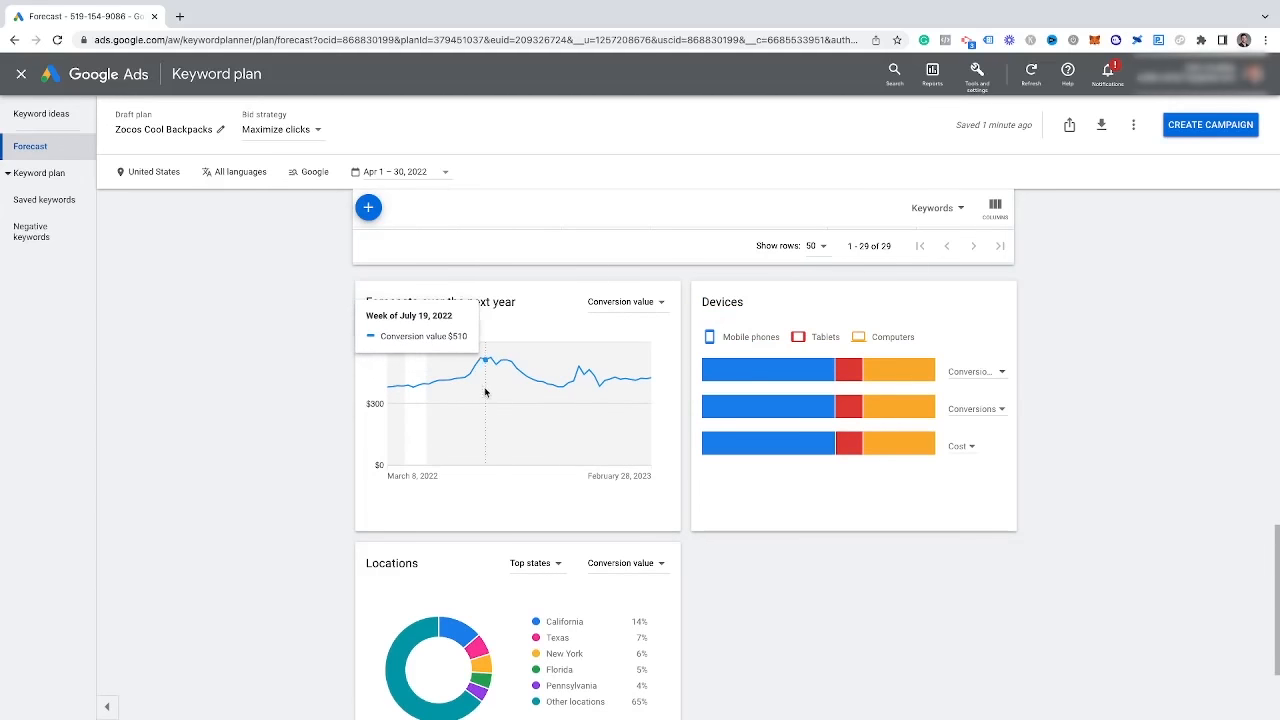
left_click(650, 303)
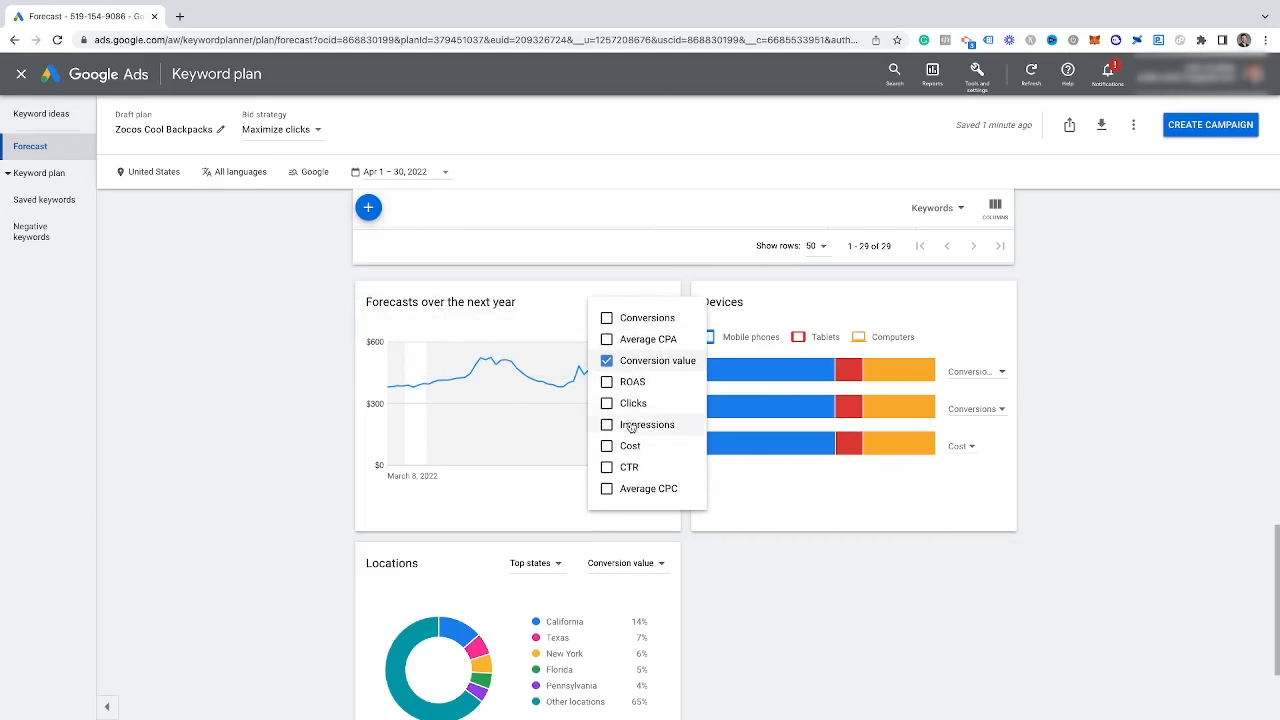
left_click(564, 297)
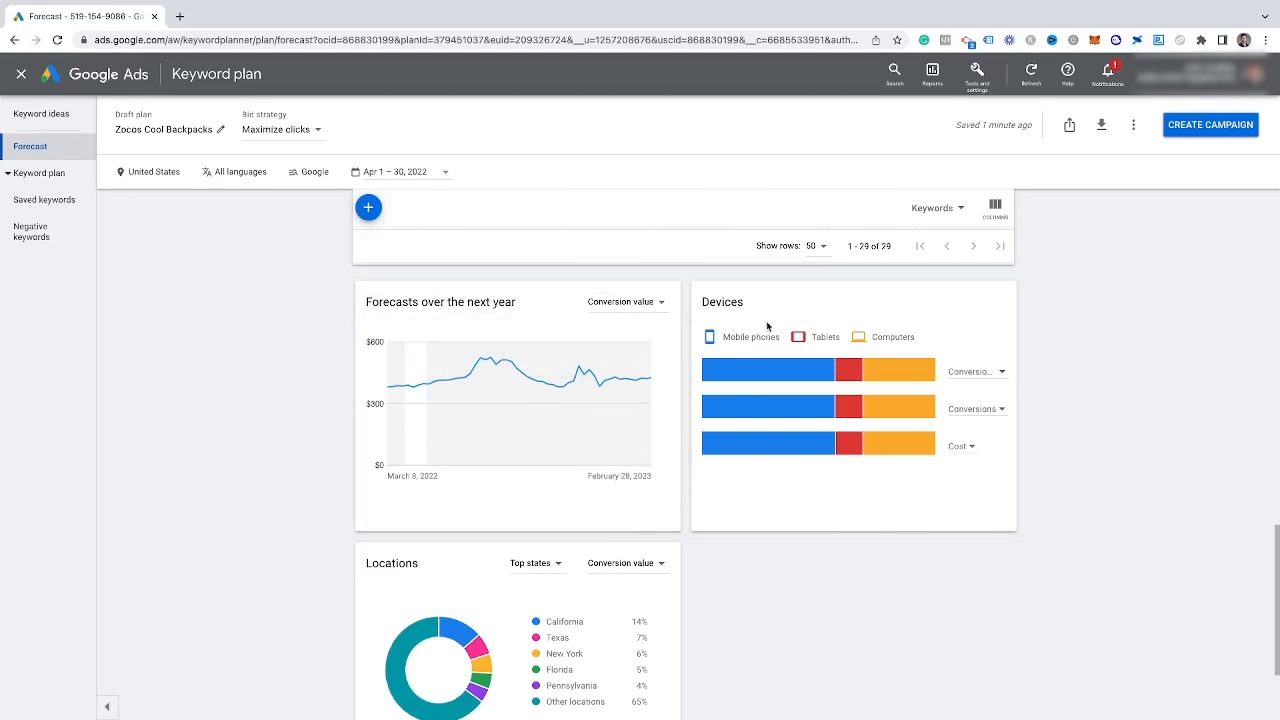
Check the metrics available for the device breakdown and examine the locations breakdown by top states.
left_click(978, 381)
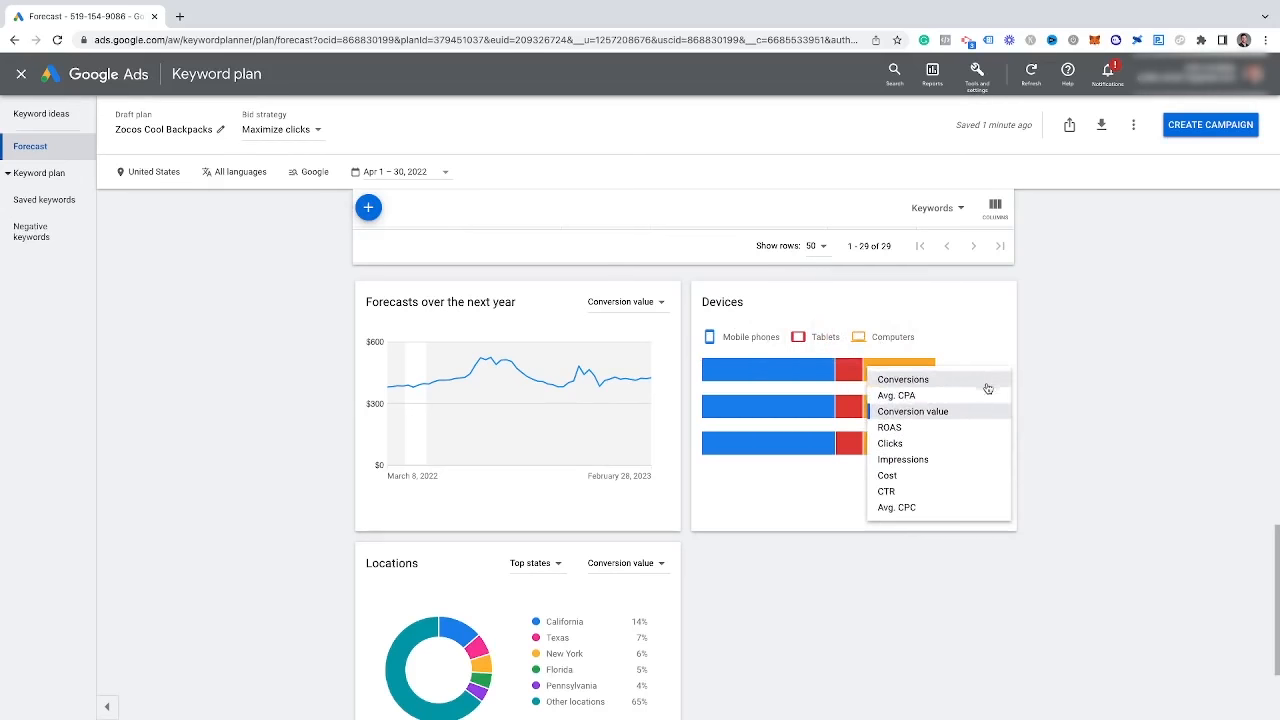
left_click(787, 506)
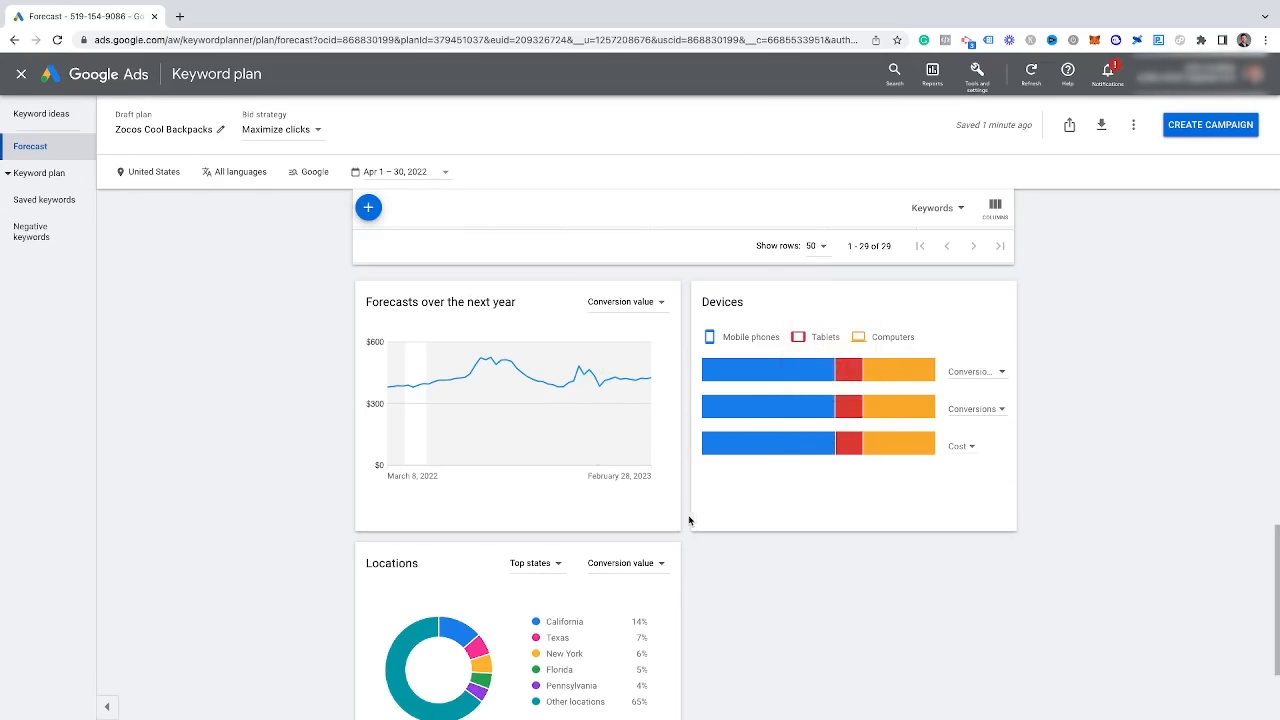
scroll(690, 518, "down", 2)
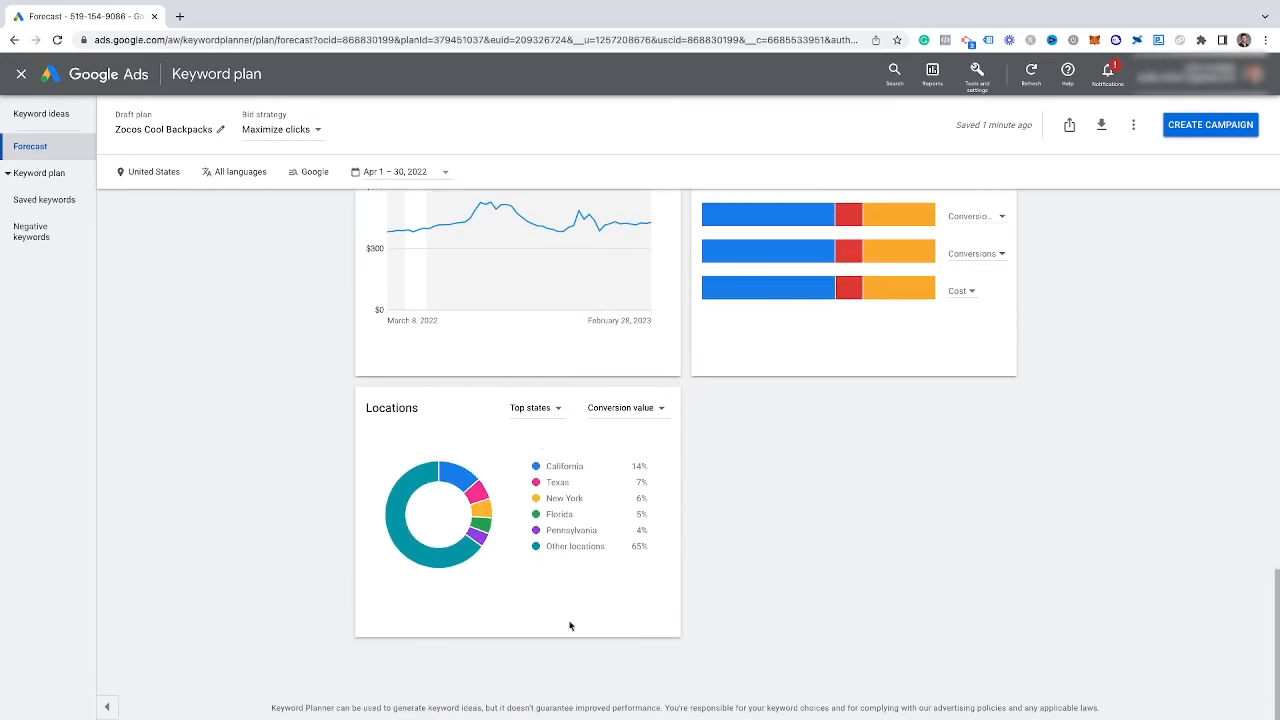
Check the plan's sharing status and its options for copying or removing the plan.
scroll(637, 510, "up", 5)
scroll(636, 505, "up", 10)
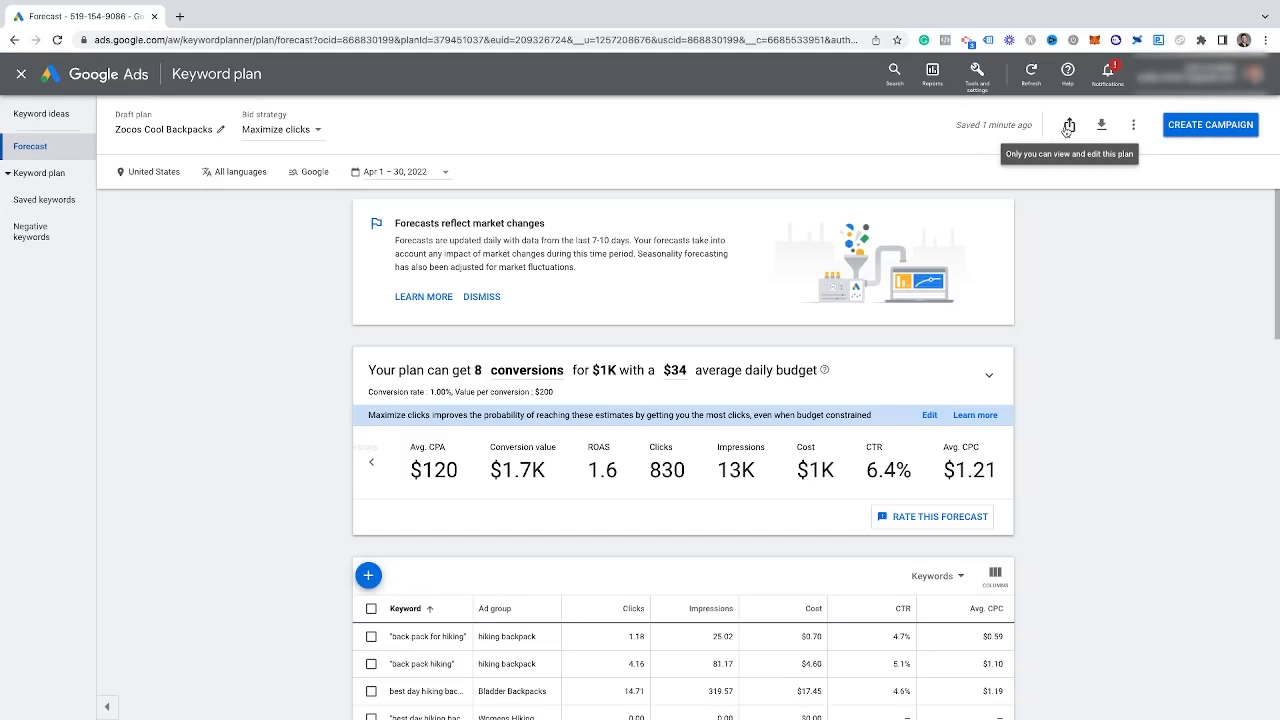
left_click(1134, 127)
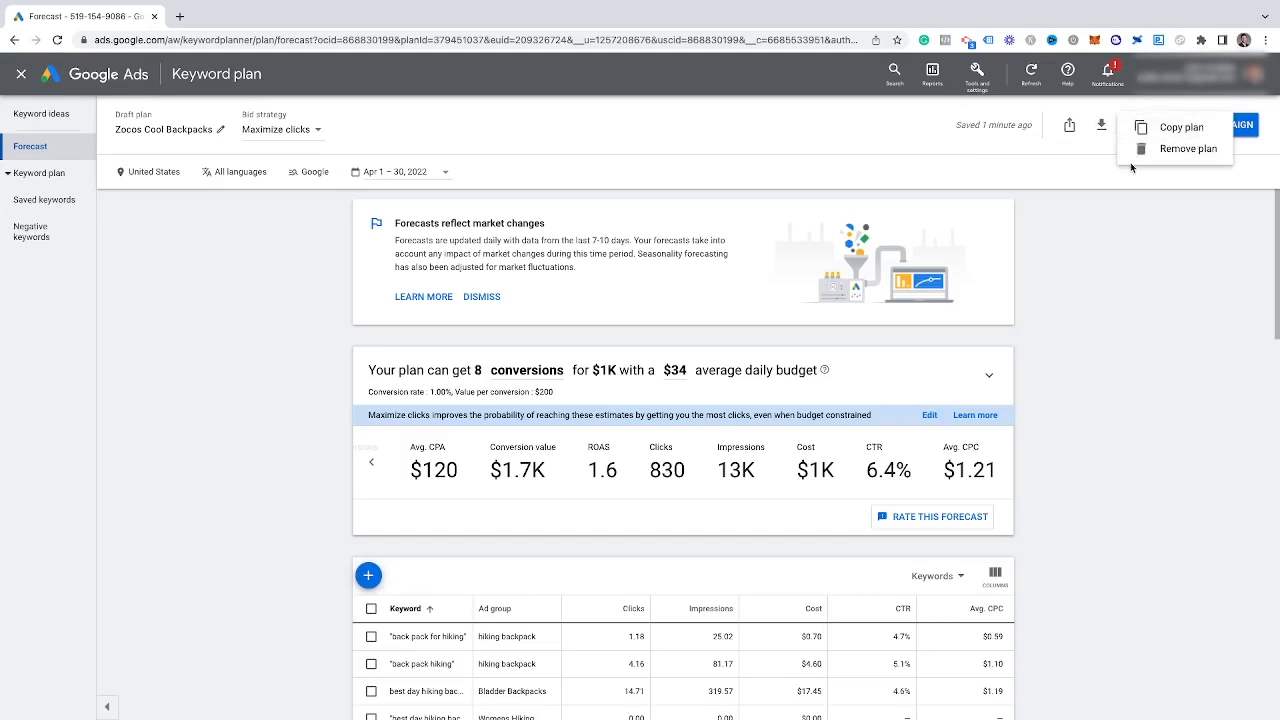
left_click(1050, 289)
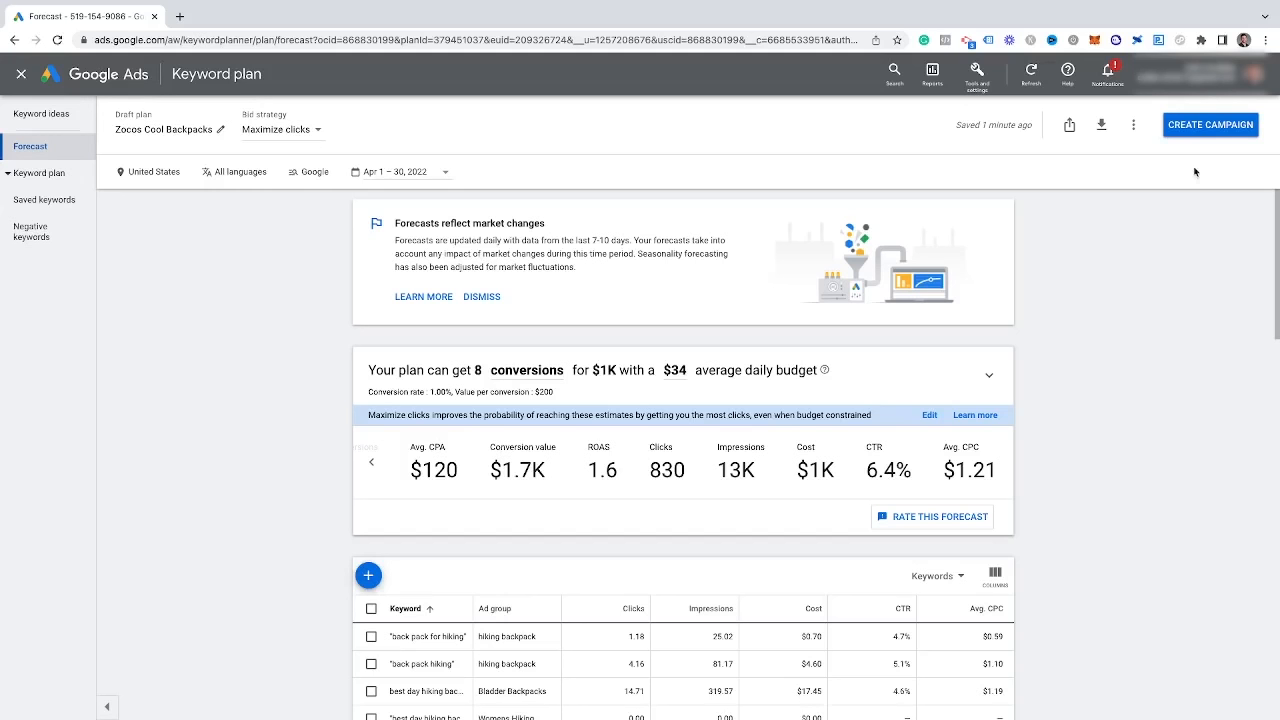
Start creating a campaign from the keyword plan and name it "Zoco Backs".
left_click(1202, 136)
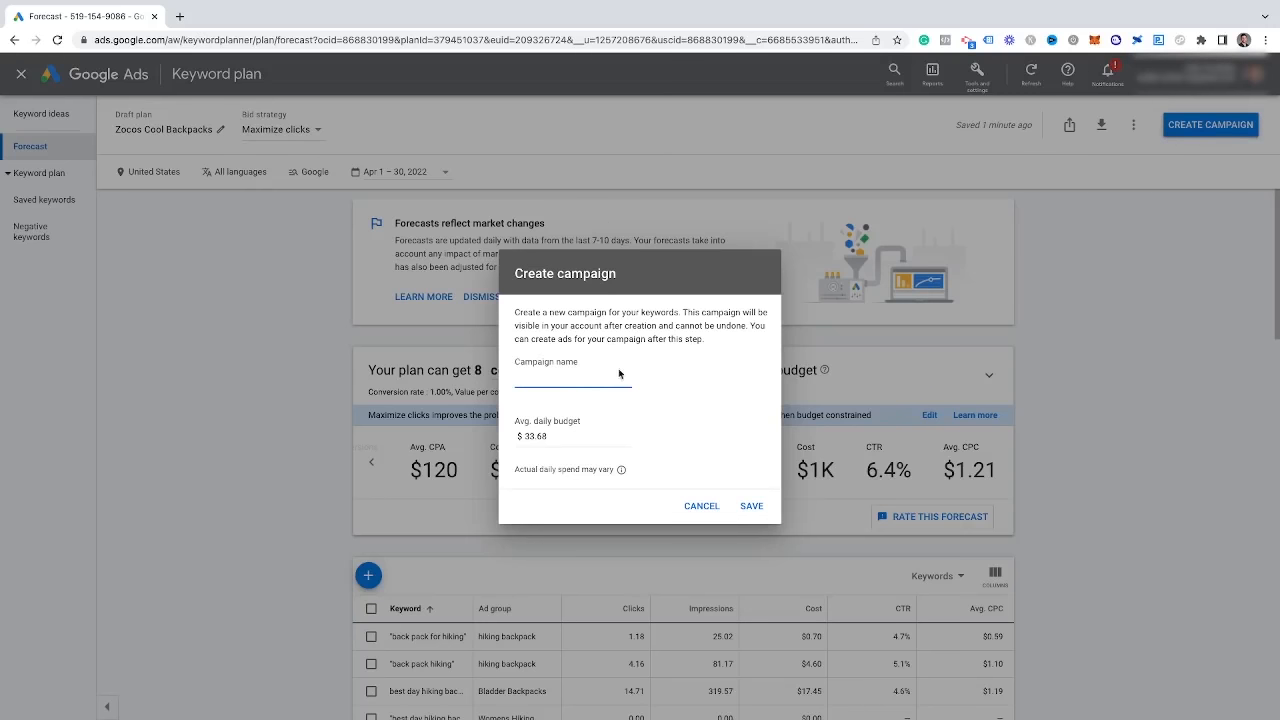
type("Zoco Backs")
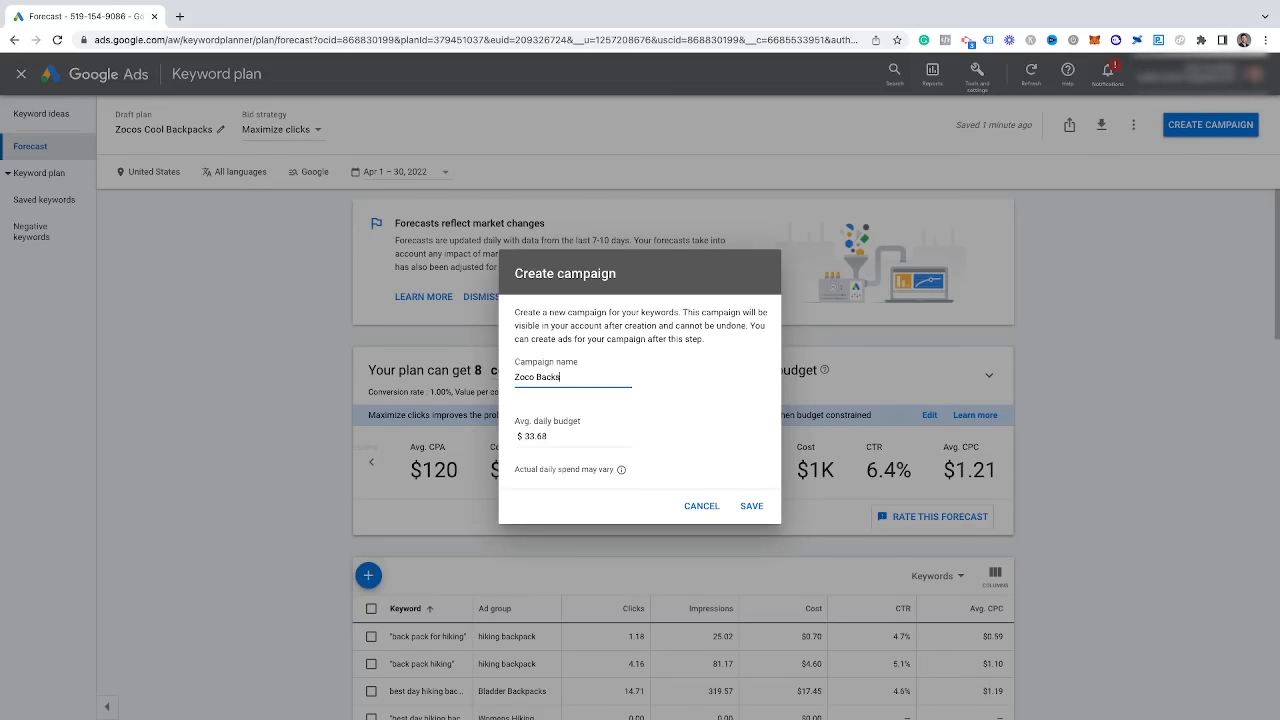